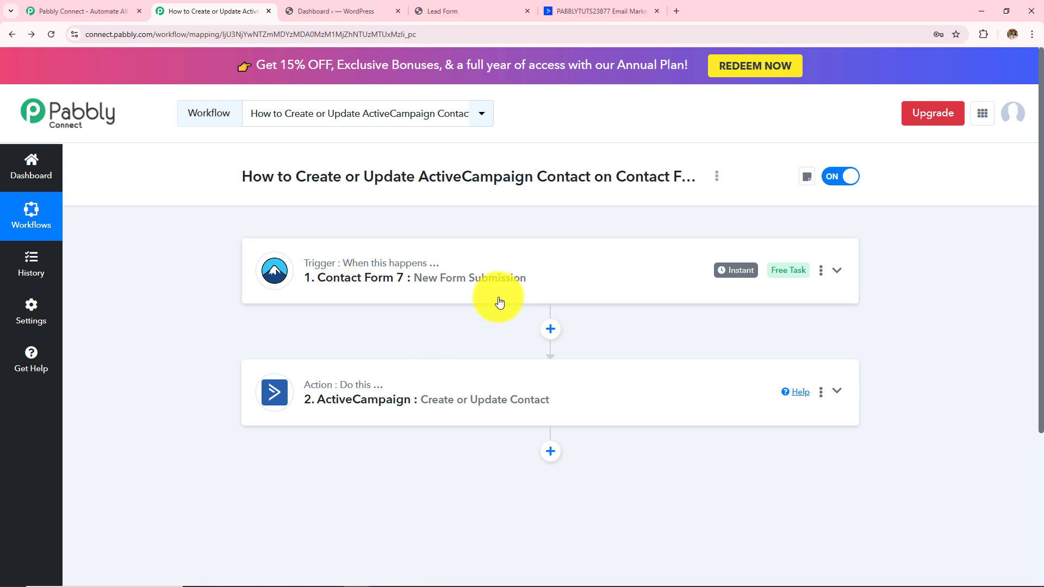
# - Look over the WordPress Lead Form page and the current ActiveCampaign contacts list
pyautogui.click(448, 8)
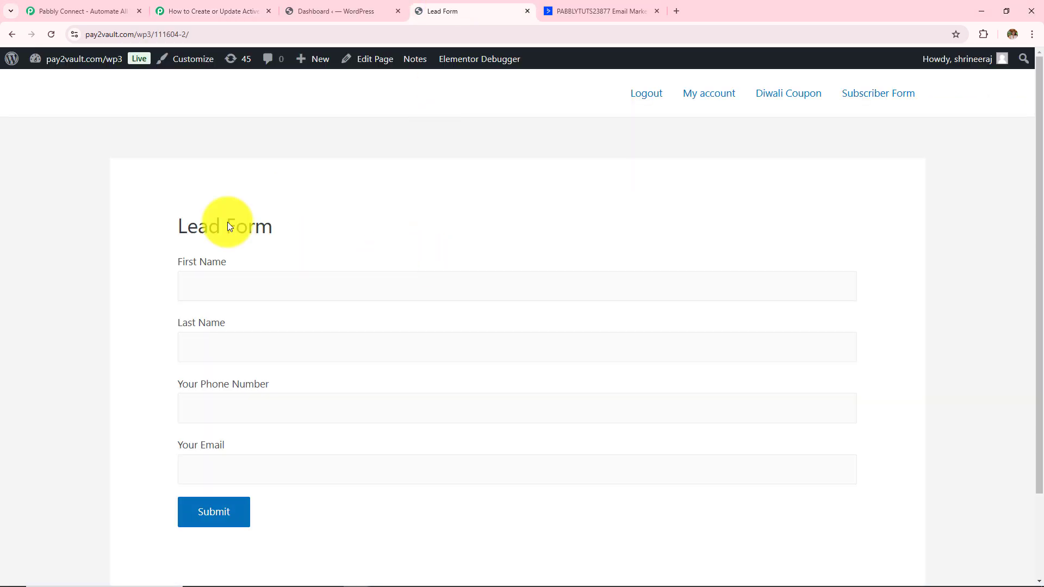
pyautogui.moveTo(174, 226); pyautogui.dragTo(338, 229)
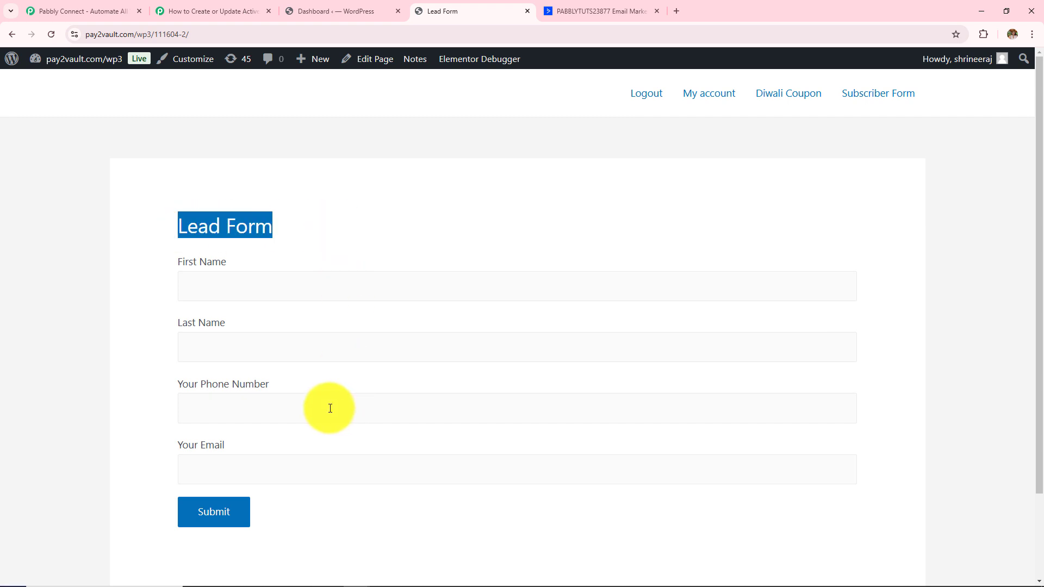
pyautogui.click(584, 18)
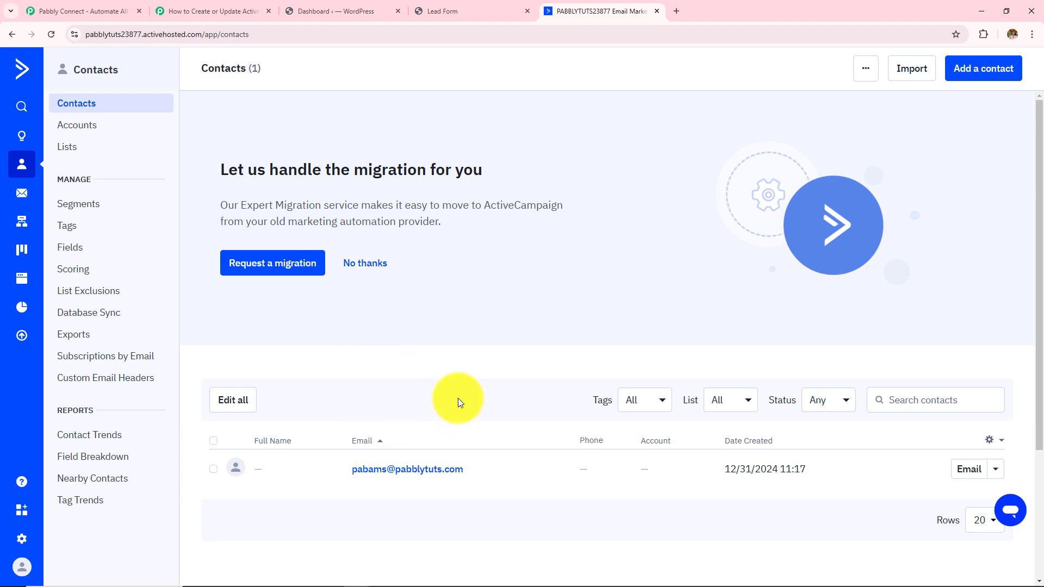
pyautogui.click(435, 16)
# - Fill the Lead Form for test lead 'New User' with phone and e-mail, and submit it
pyautogui.click(397, 274)
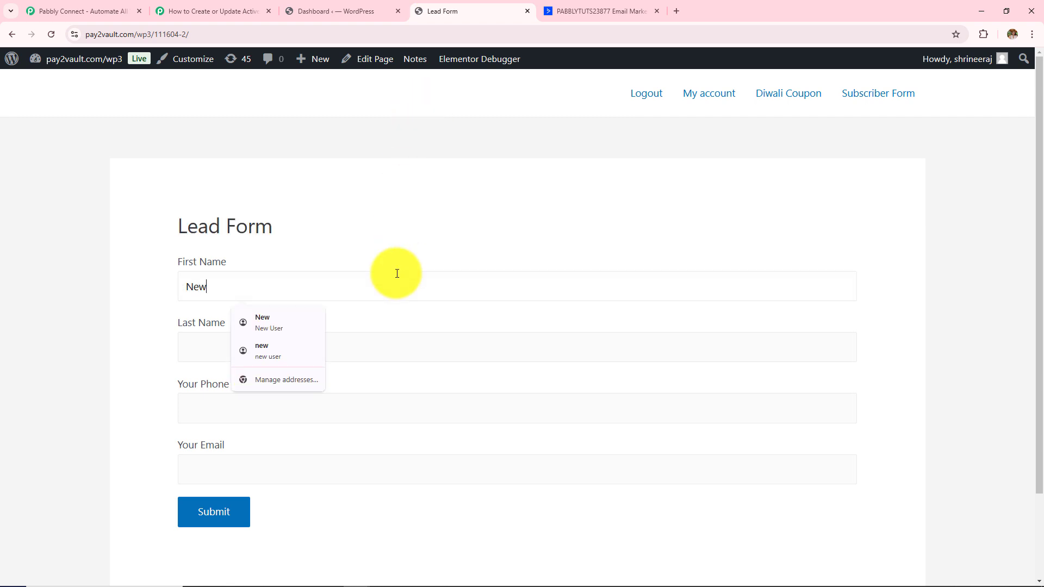
pyautogui.click(439, 355)
pyautogui.write('Us')
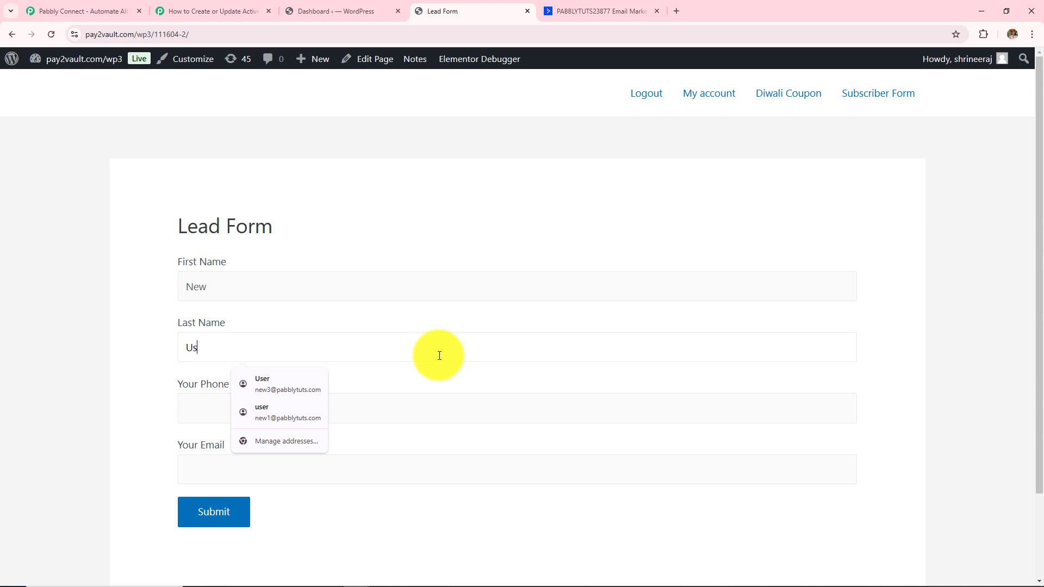
pyautogui.write('er')
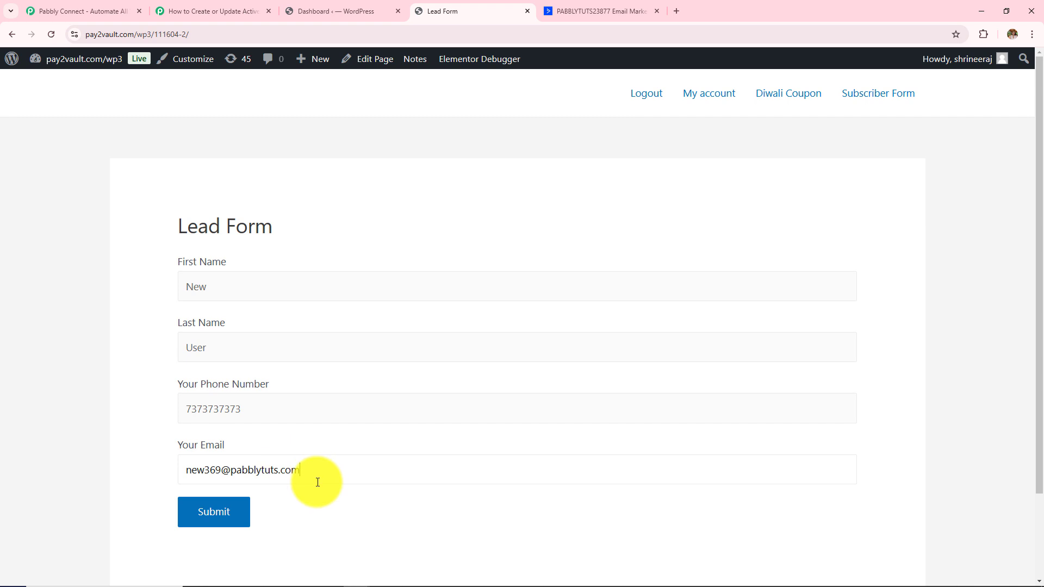
pyautogui.click(203, 508)
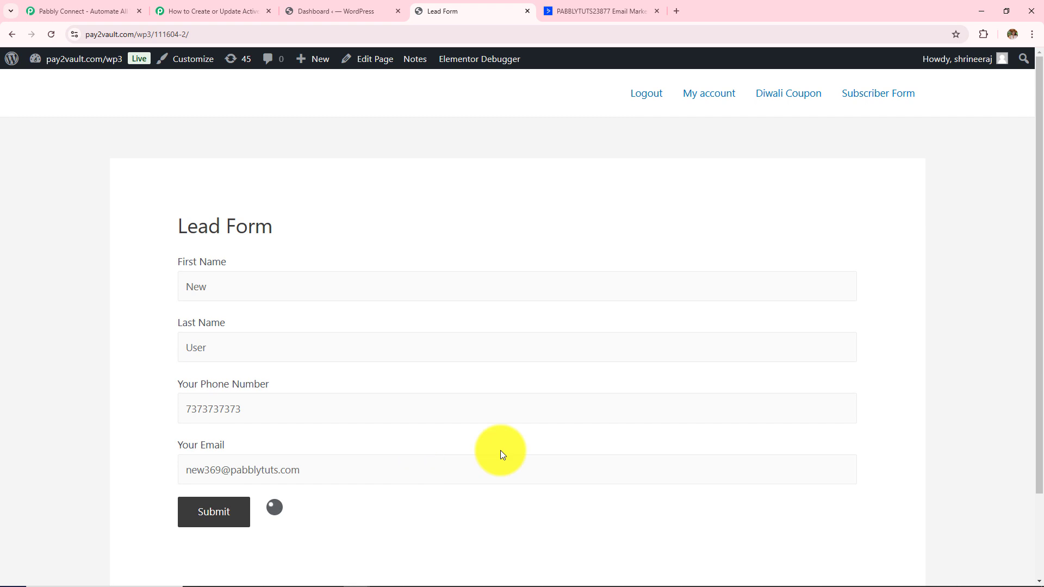
# - Check the form's message-sent confirmation, then go back to ActiveCampaign Contacts
pyautogui.scroll(-2, 500, 450)
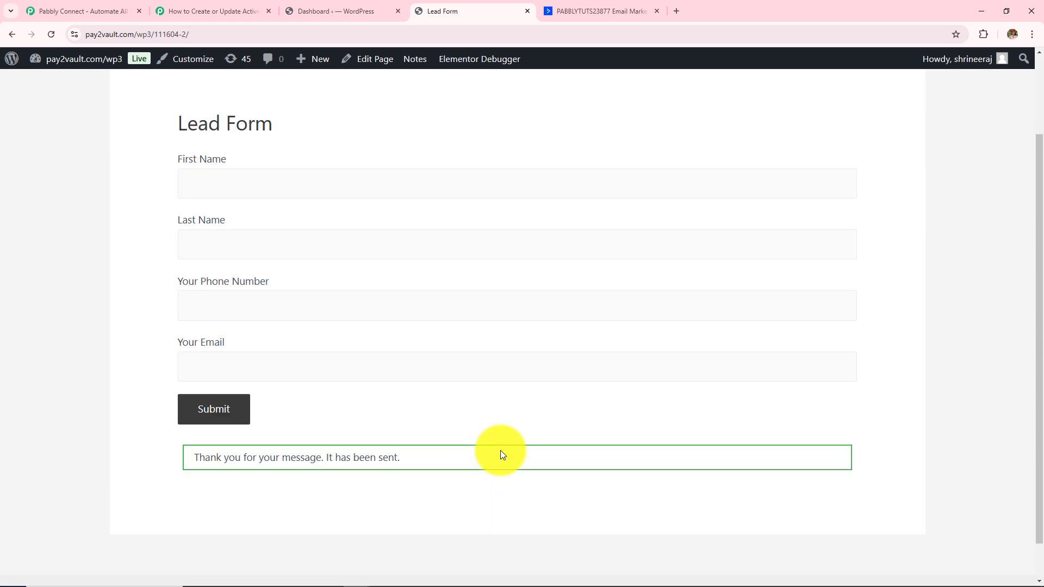
pyautogui.moveTo(188, 464); pyautogui.dragTo(445, 465)
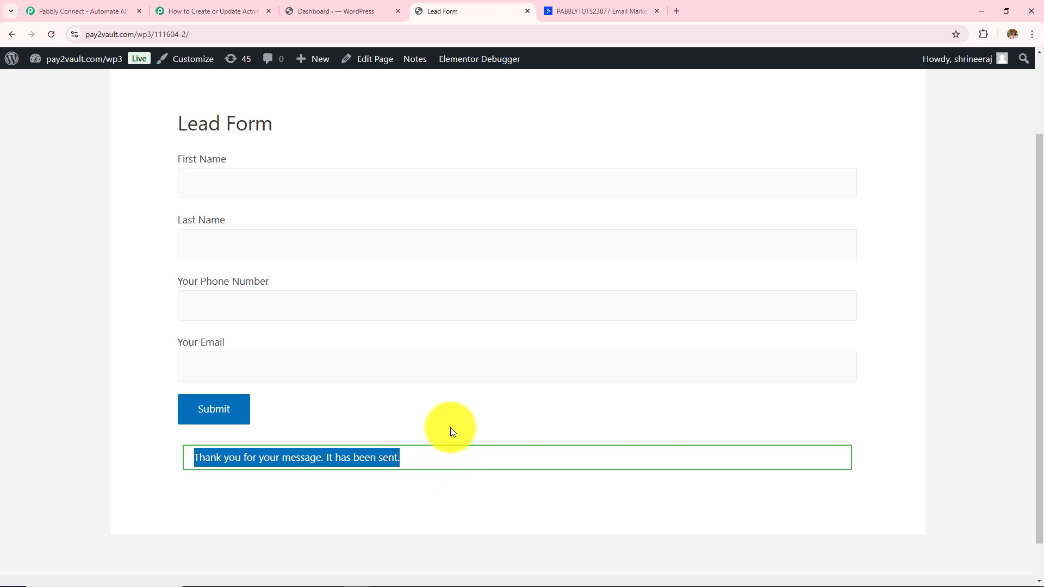
pyautogui.click(579, 10)
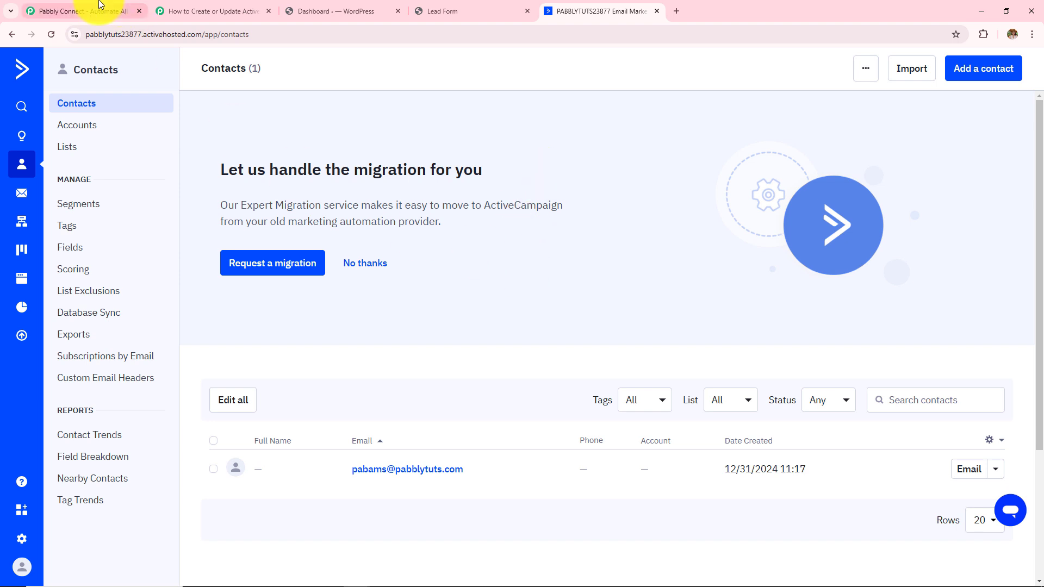
# - Reload ActiveCampaign Contacts and open New User to verify its name and e-mail
pyautogui.click(52, 34)
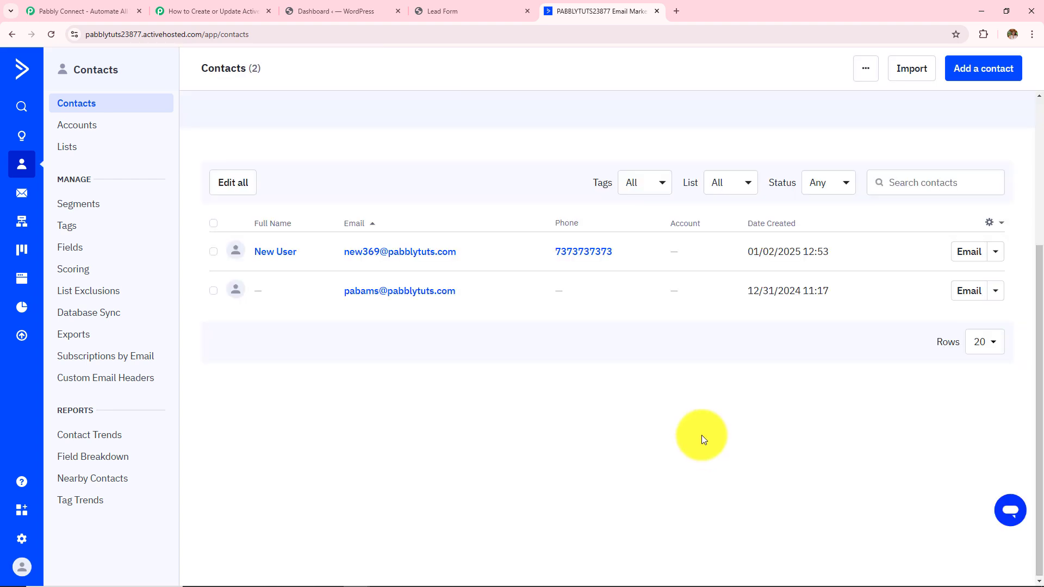
pyautogui.click(273, 259)
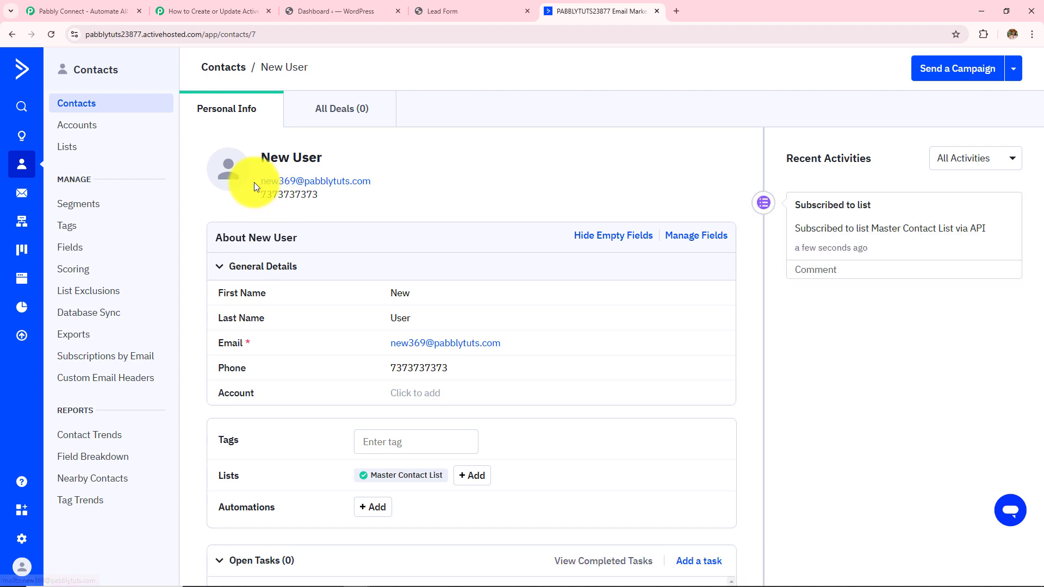
pyautogui.moveTo(253, 182); pyautogui.dragTo(412, 184)
pyautogui.click(272, 200)
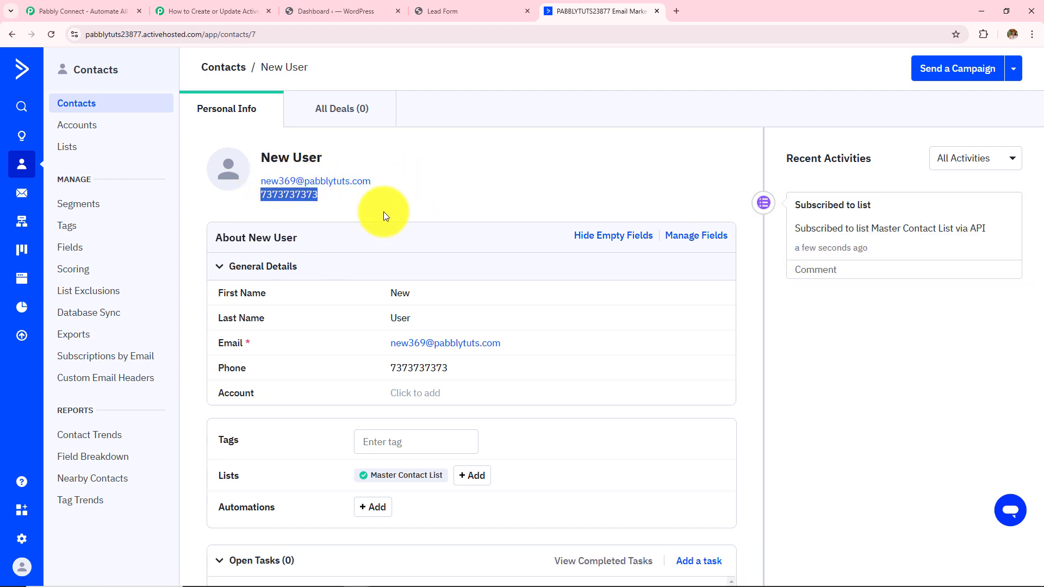
pyautogui.click(220, 11)
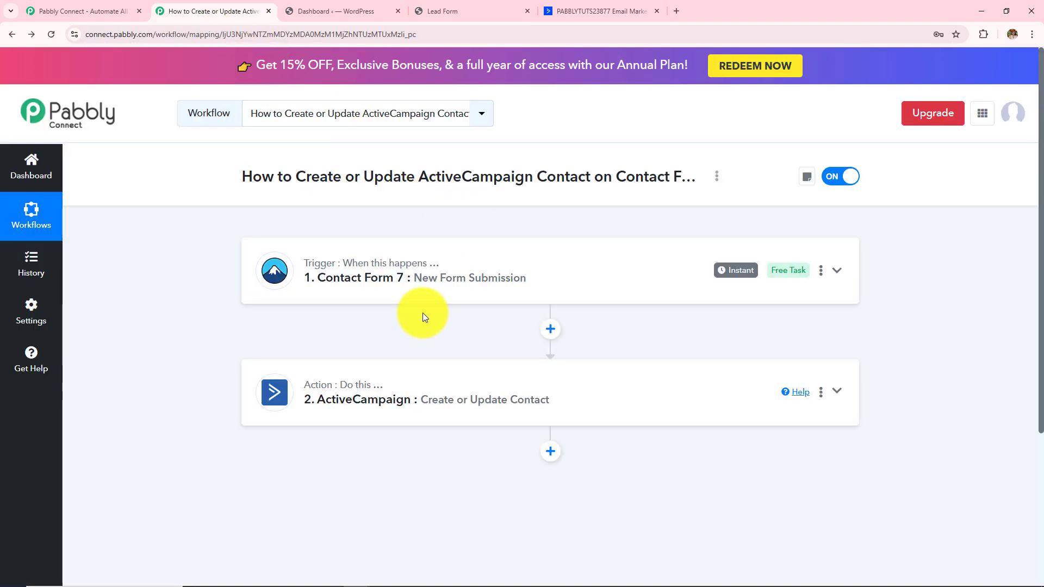
# - Close the workflow tab, glance at WordPress and ActiveCampaign, and return to the Pabbly Connect homepage
pyautogui.hotkey('ctrl', 'w')
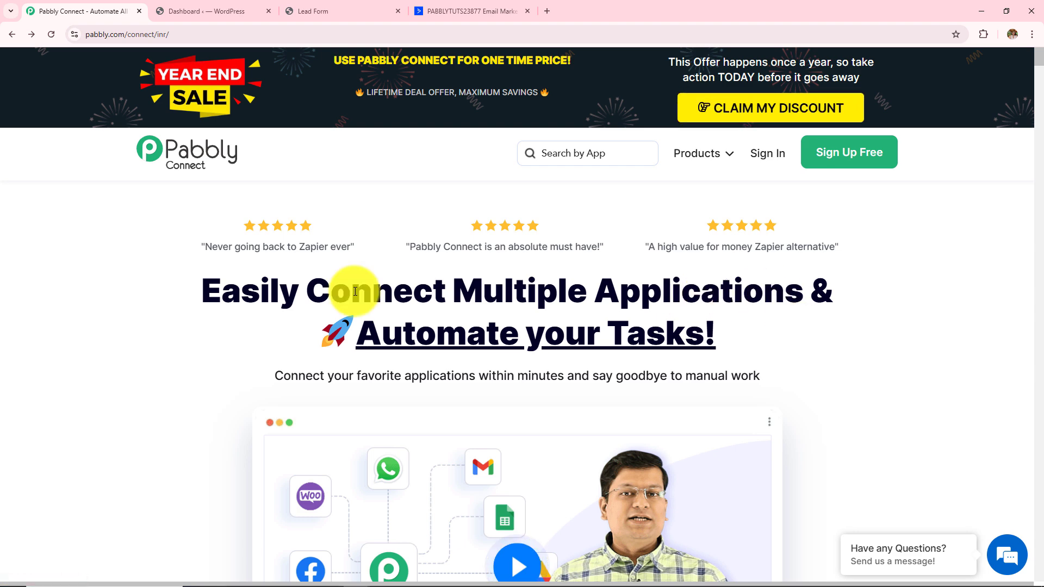
pyautogui.click(233, 8)
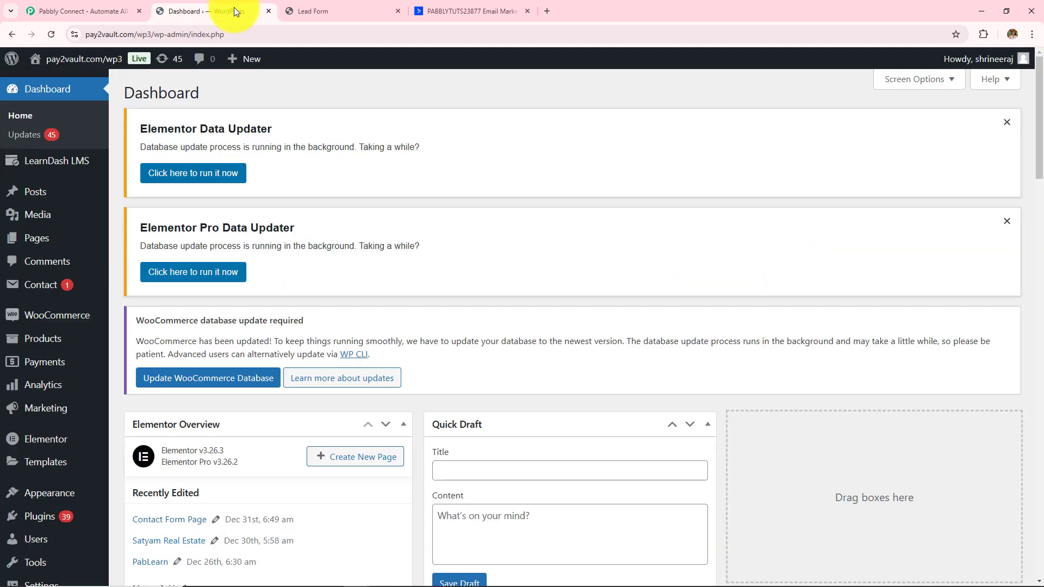
pyautogui.click(501, 12)
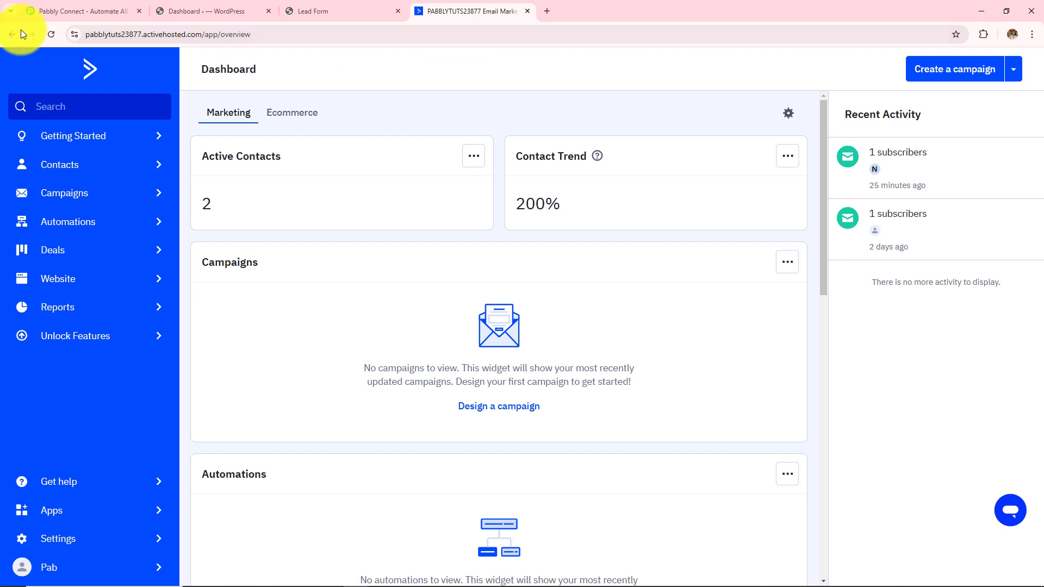
pyautogui.click(83, 13)
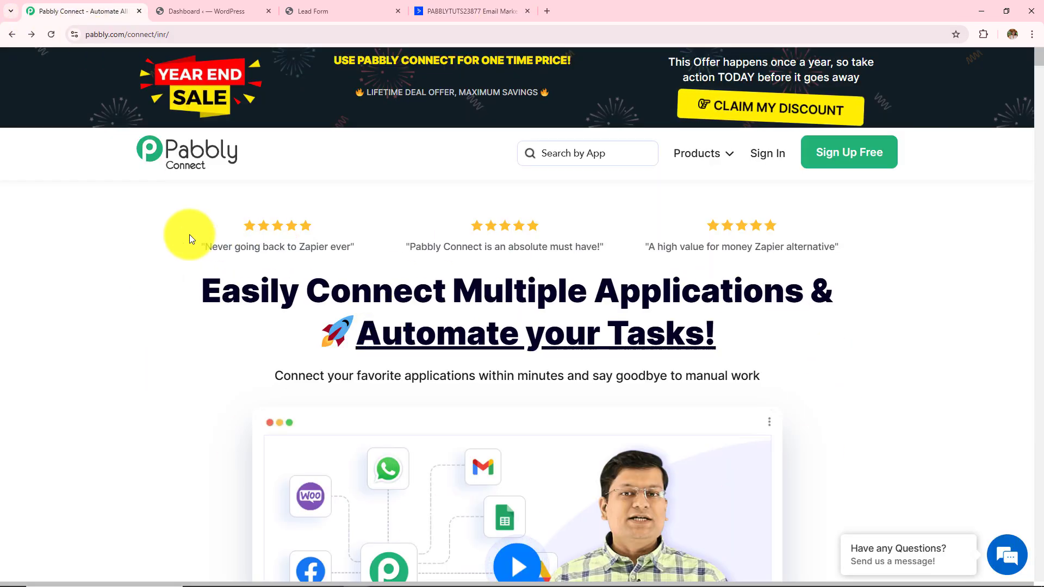
pyautogui.click(182, 34)
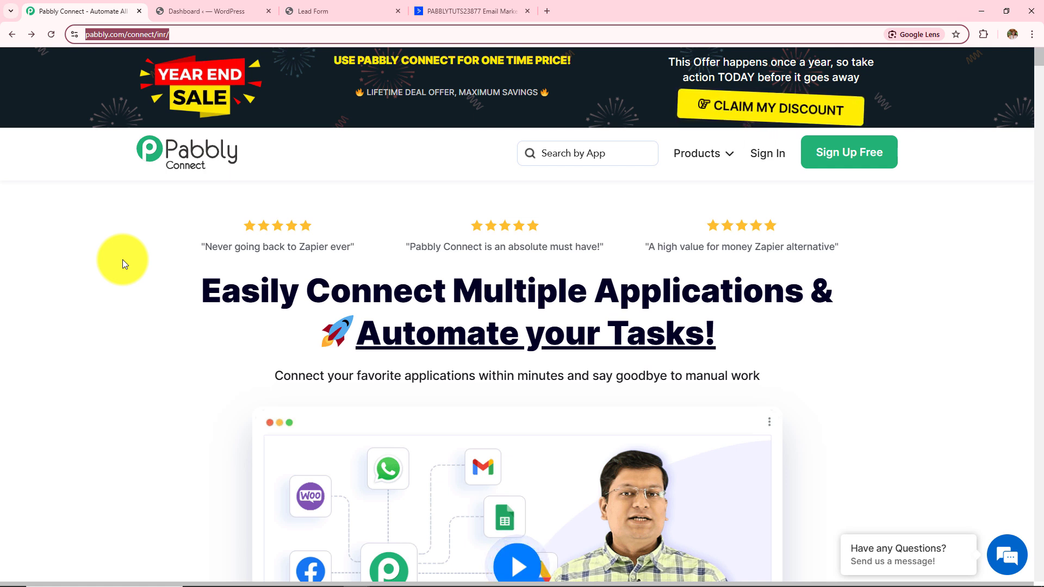
pyautogui.click(123, 259)
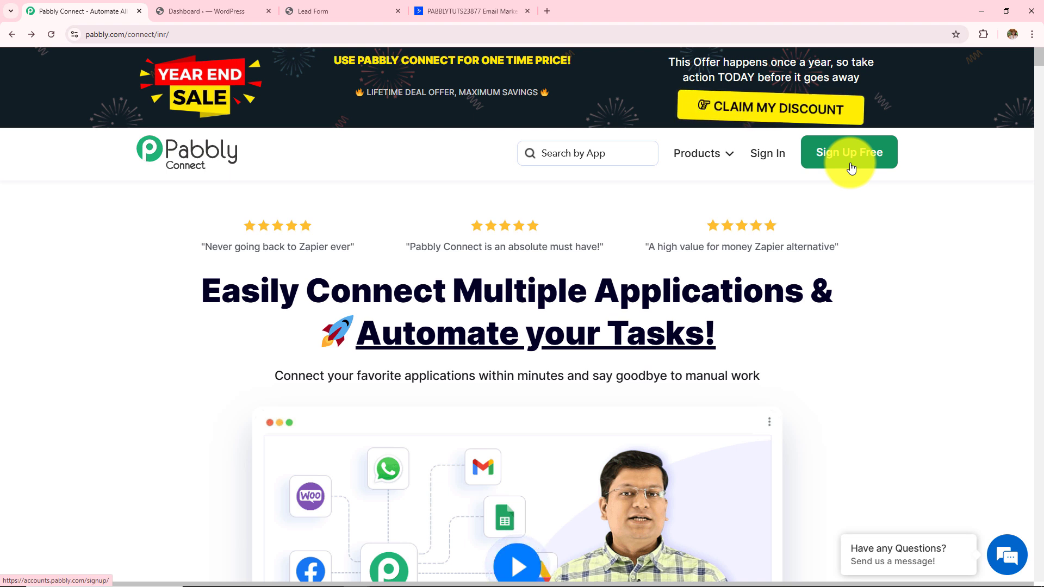
# - Go through the Pabbly sign-in page and launch Pabbly Connect from All Pabbly Apps
pyautogui.click(760, 165)
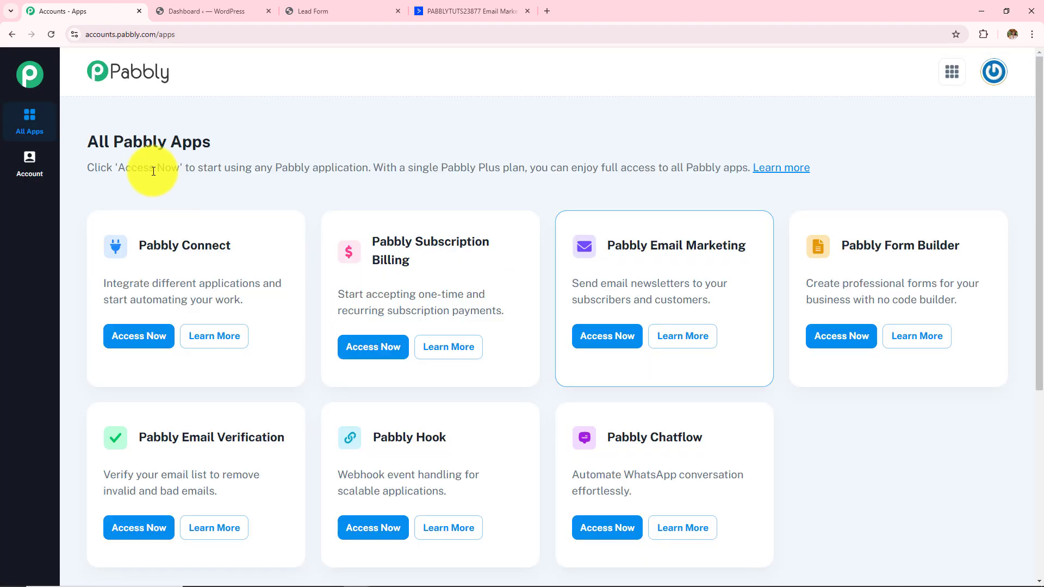
pyautogui.moveTo(83, 136); pyautogui.dragTo(262, 146)
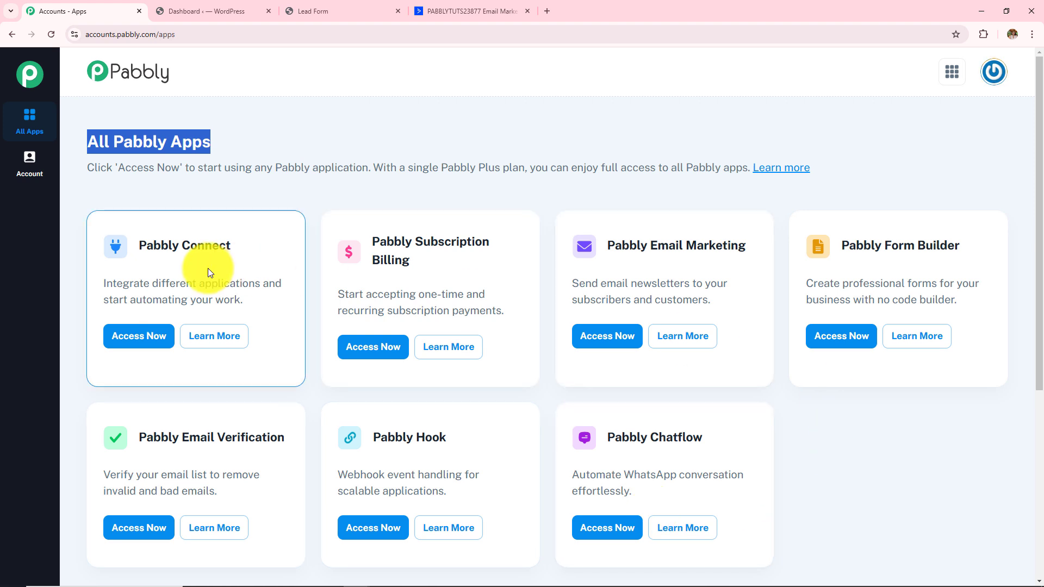
pyautogui.moveTo(137, 245); pyautogui.dragTo(248, 283)
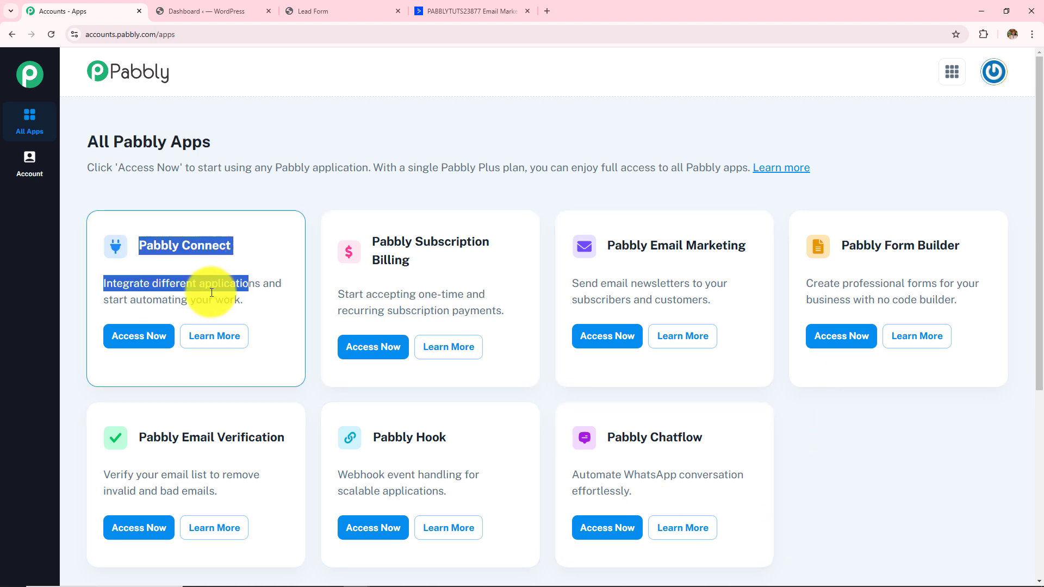
pyautogui.click(143, 337)
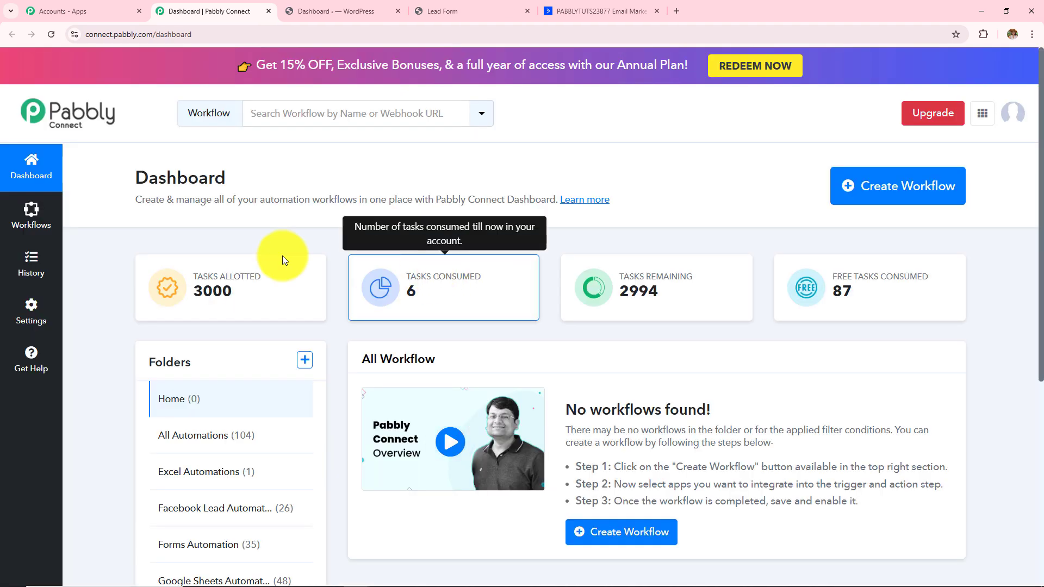
# - Review the Pabbly Connect Dashboard and All Workflow sections
pyautogui.moveTo(133, 177); pyautogui.dragTo(292, 200)
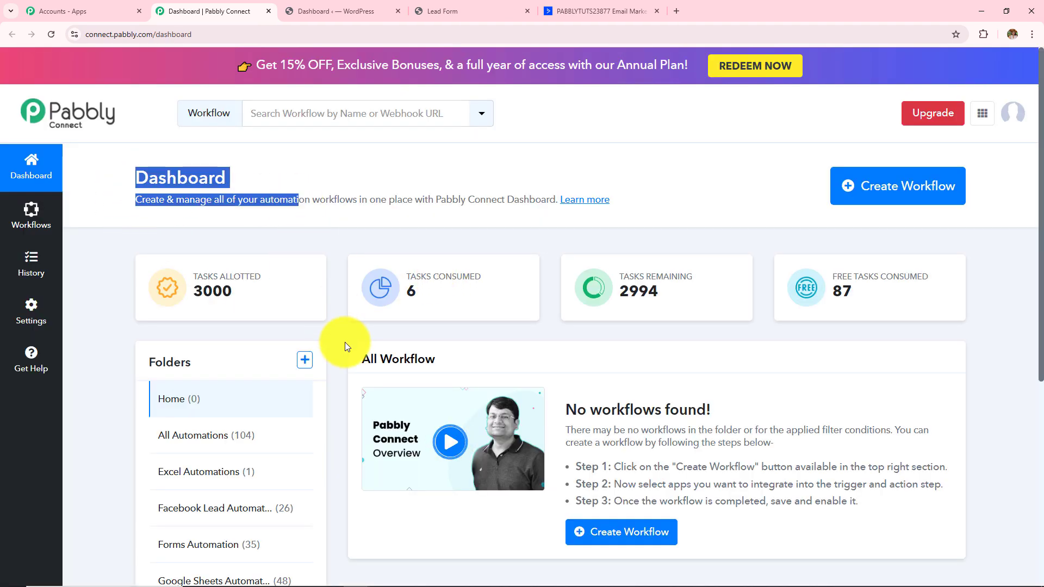
pyautogui.moveTo(354, 358); pyautogui.dragTo(517, 365)
pyautogui.scroll(-3, 517, 365)
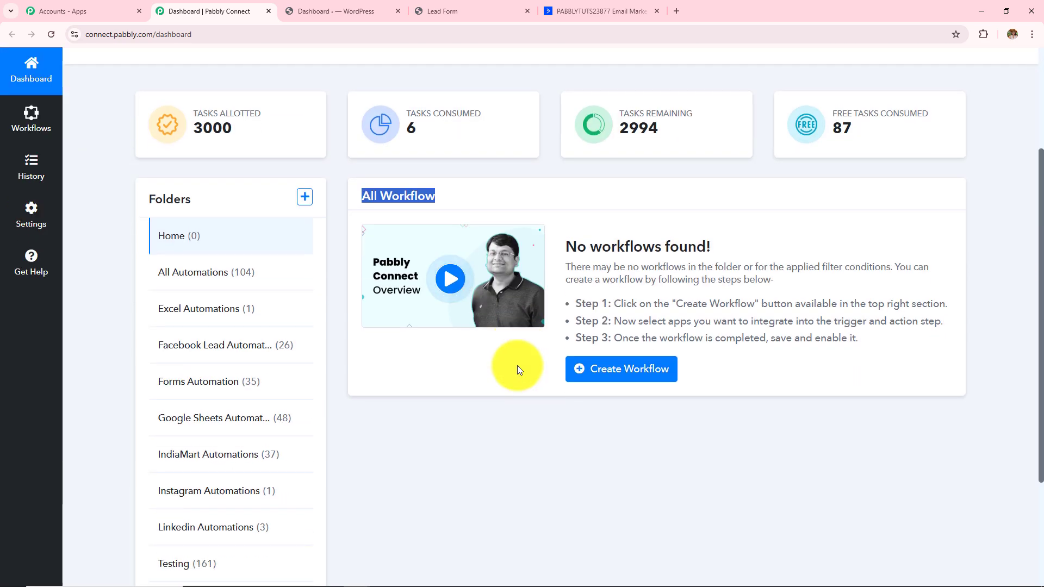
pyautogui.moveTo(150, 202)
pyautogui.moveTo(148, 200); pyautogui.dragTo(256, 210)
pyautogui.scroll(-3, 256, 210)
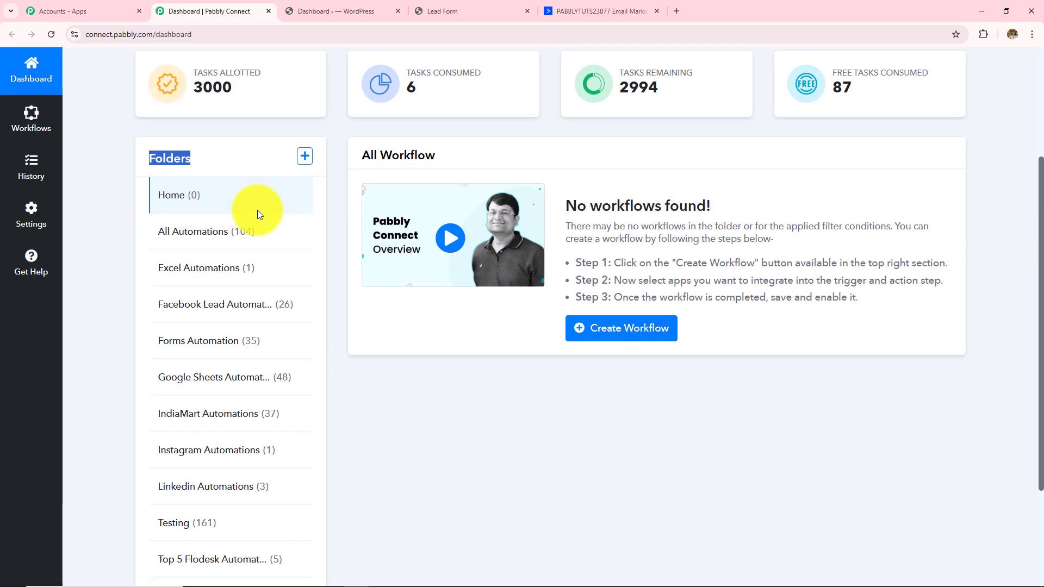
pyautogui.scroll(5, 256, 210)
pyautogui.scroll(1, 258, 210)
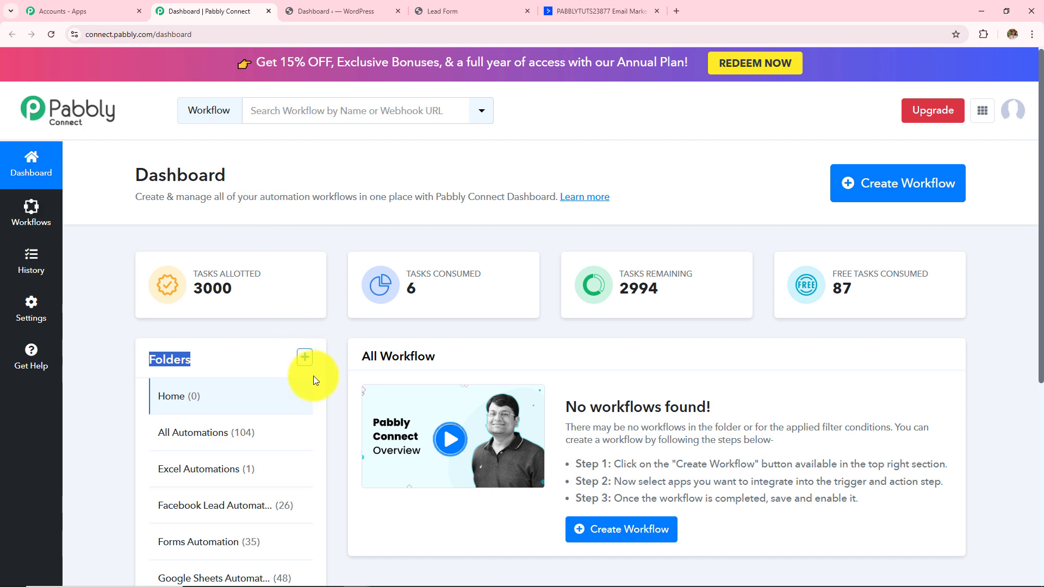
# - Look at the Create Folder dialog's Folder Name and Parent Folder fields, then close it
pyautogui.click(304, 357)
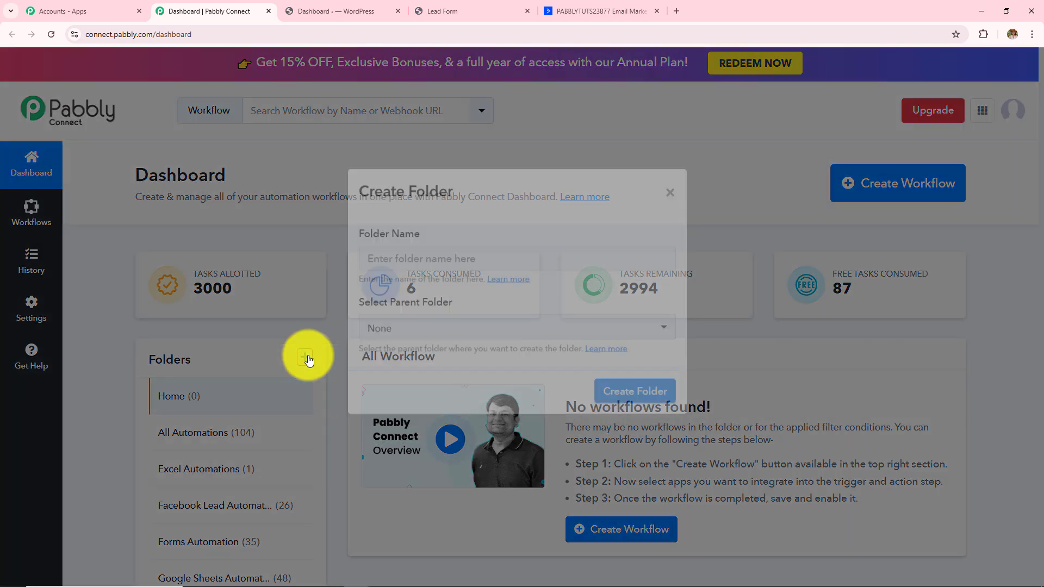
pyautogui.moveTo(360, 258); pyautogui.dragTo(466, 263)
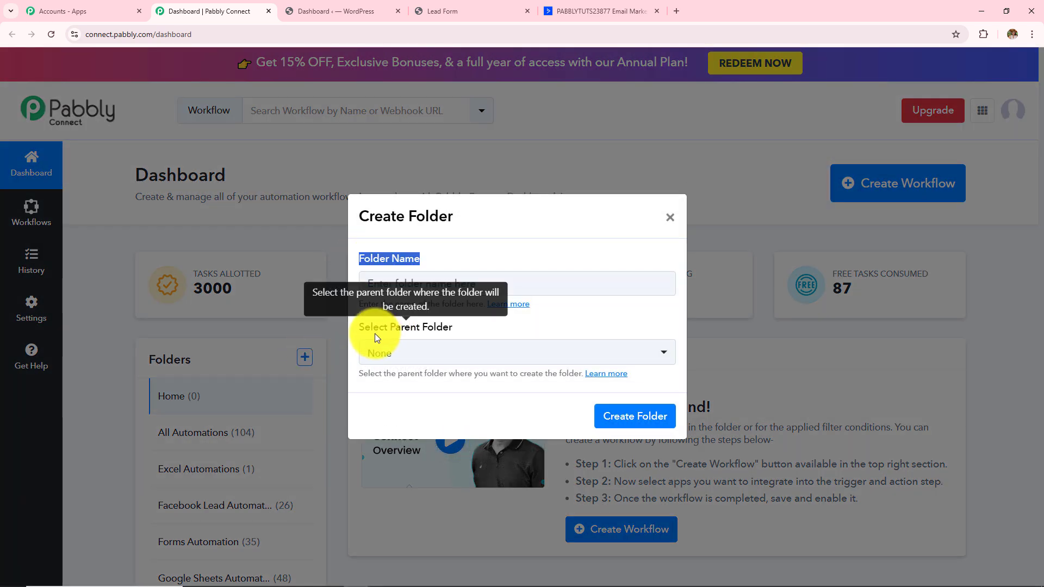
pyautogui.moveTo(361, 326); pyautogui.dragTo(454, 333)
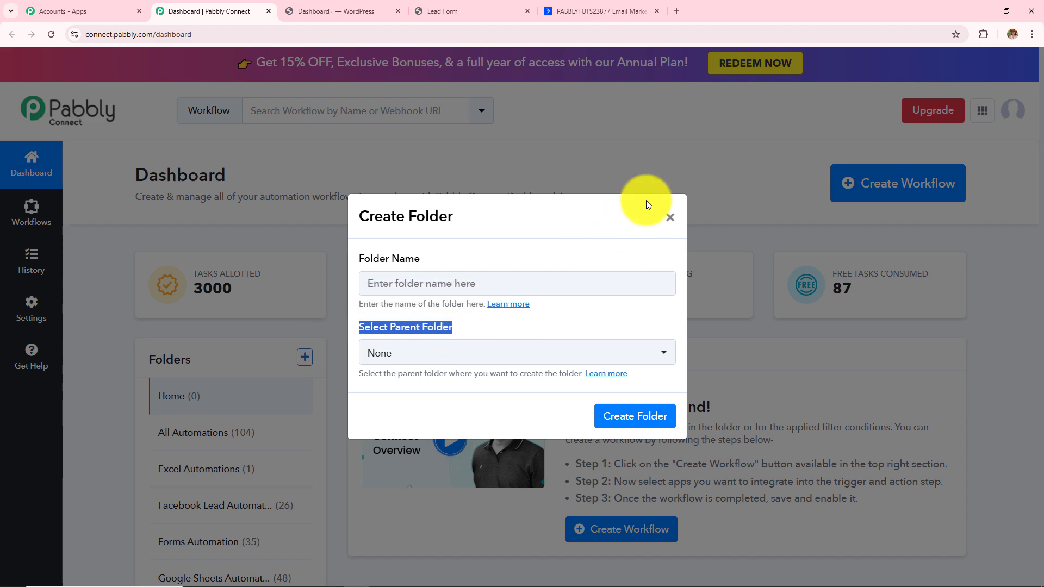
pyautogui.click(670, 218)
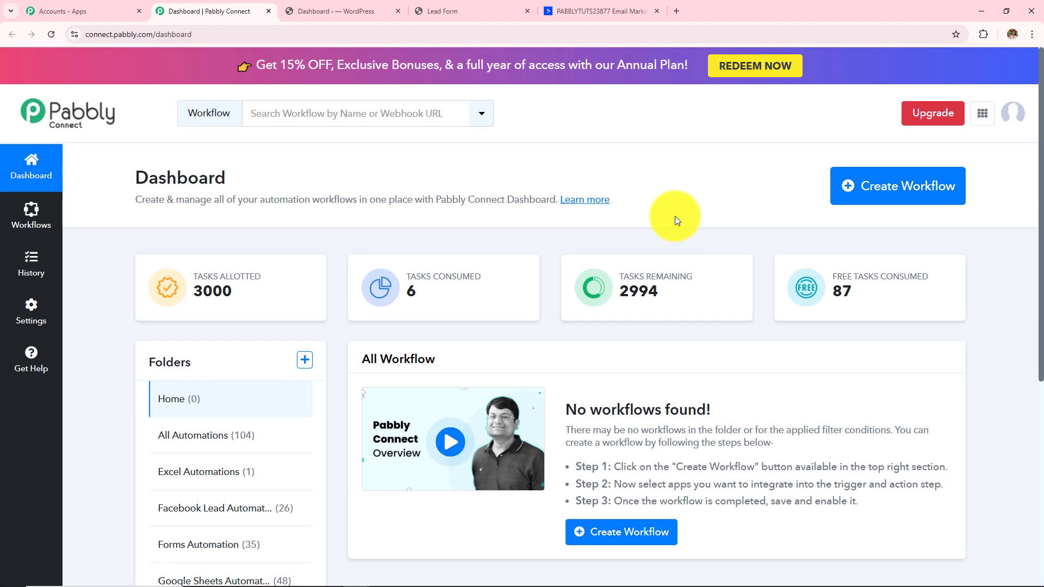
# - Create workflow 'How to Create or Update ActiveCampaign Contact on Contact Form 7 Submission' in Forms Automation
pyautogui.click(881, 204)
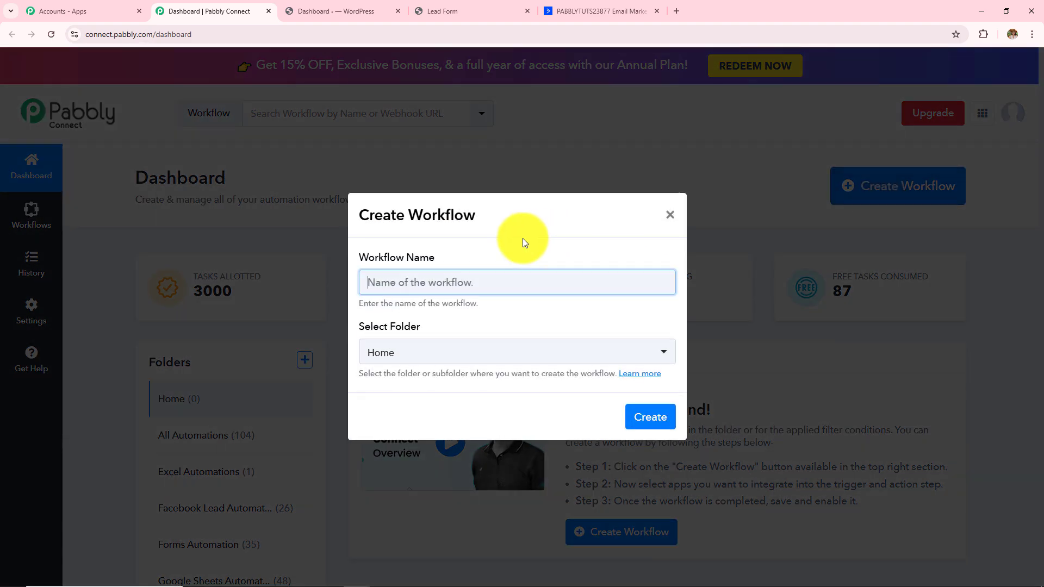
pyautogui.moveTo(358, 257); pyautogui.dragTo(470, 263)
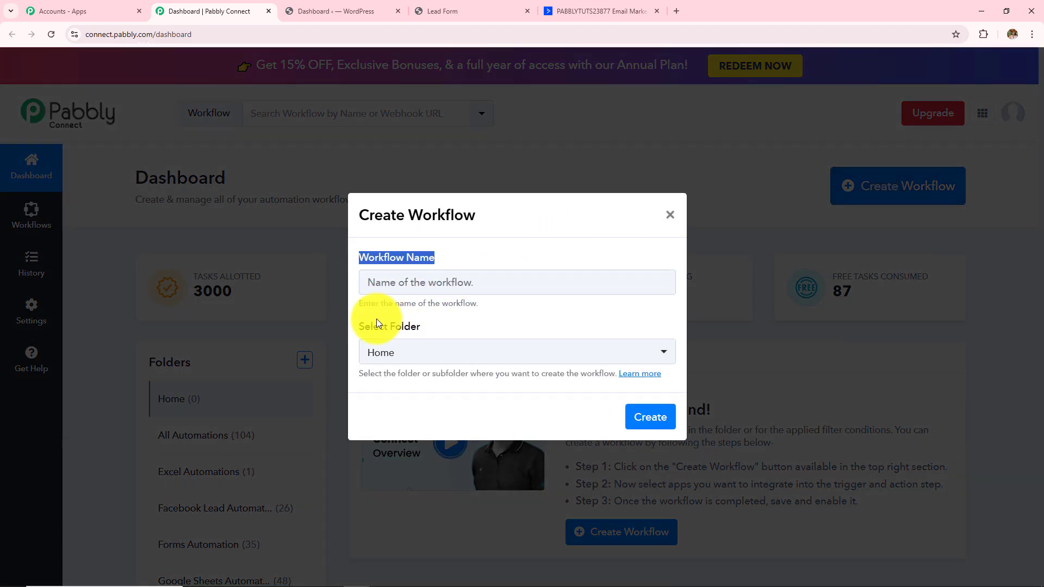
pyautogui.moveTo(357, 326); pyautogui.dragTo(424, 331)
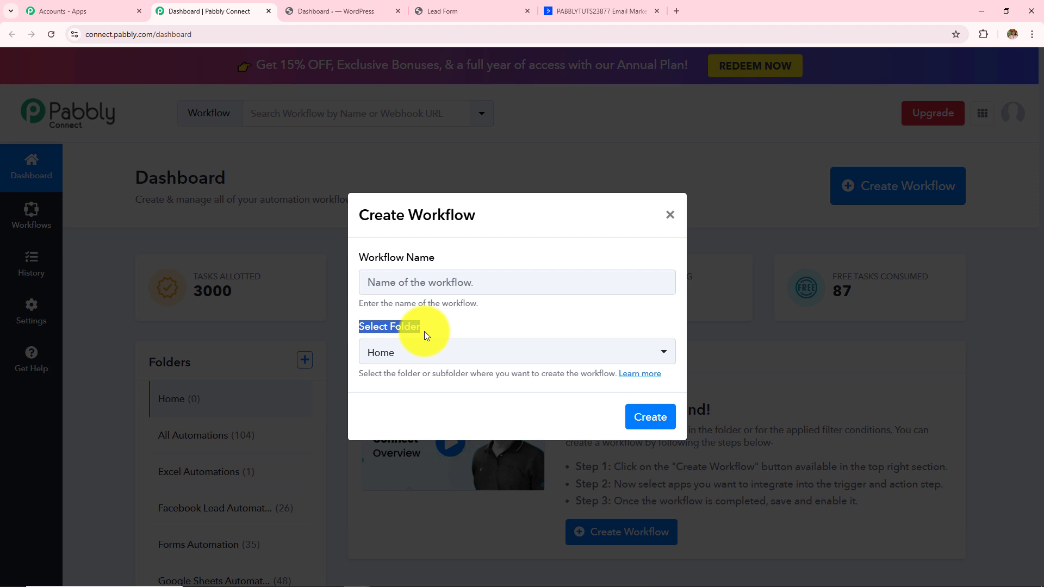
pyautogui.click(468, 282)
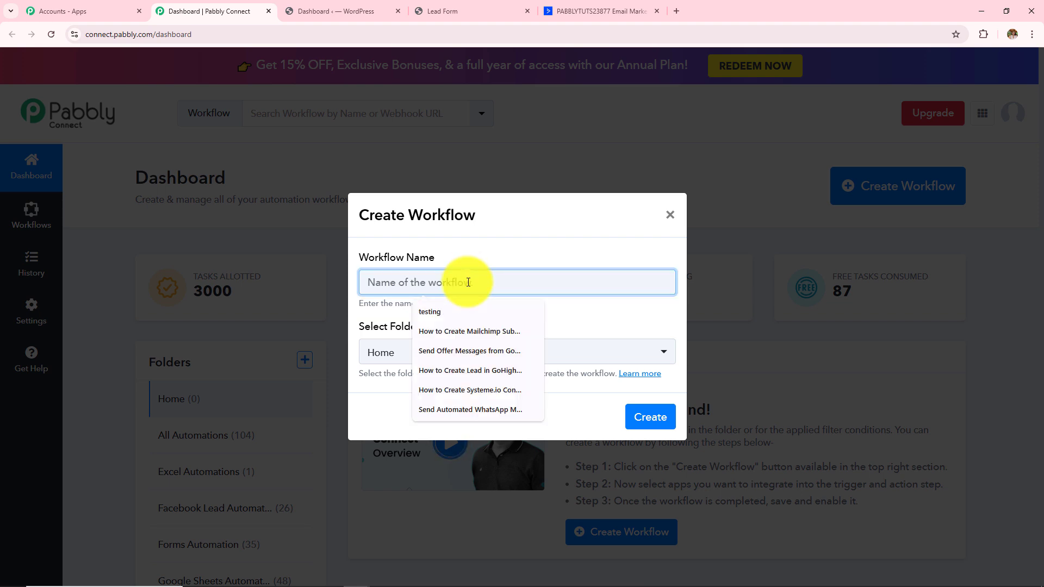
pyautogui.write('How to Create or Update ActiveCampaign Contact on Contact Form 7 (Submission)')
pyautogui.moveTo(468, 282); pyautogui.dragTo(770, 279)
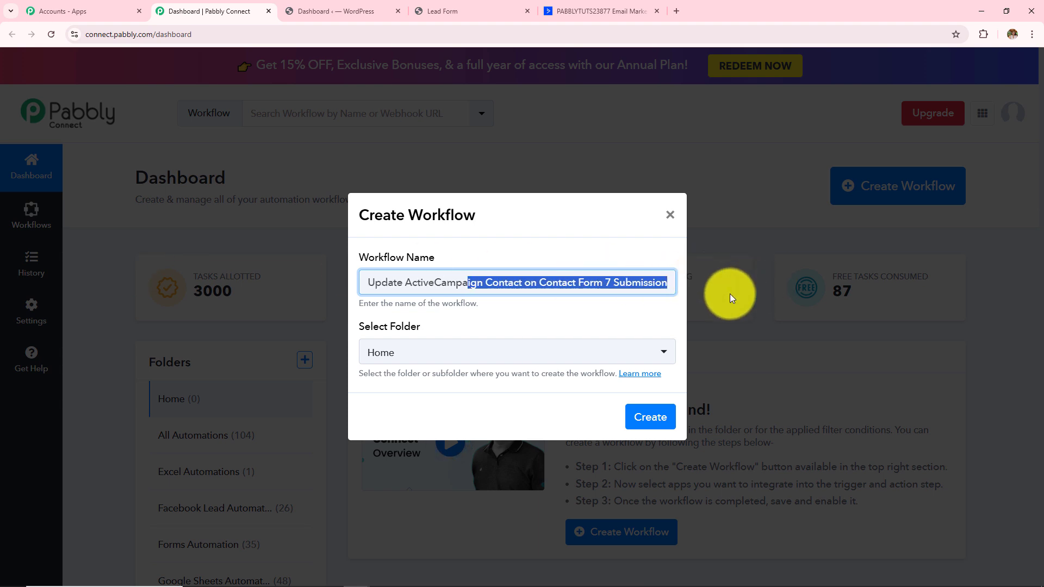
pyautogui.click(481, 348)
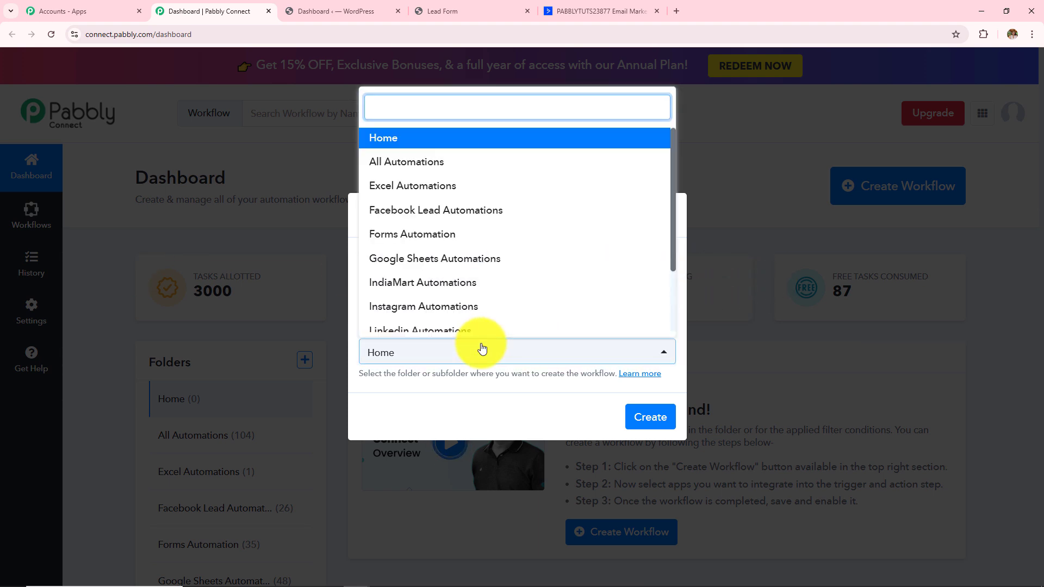
pyautogui.scroll(-3, 473, 296)
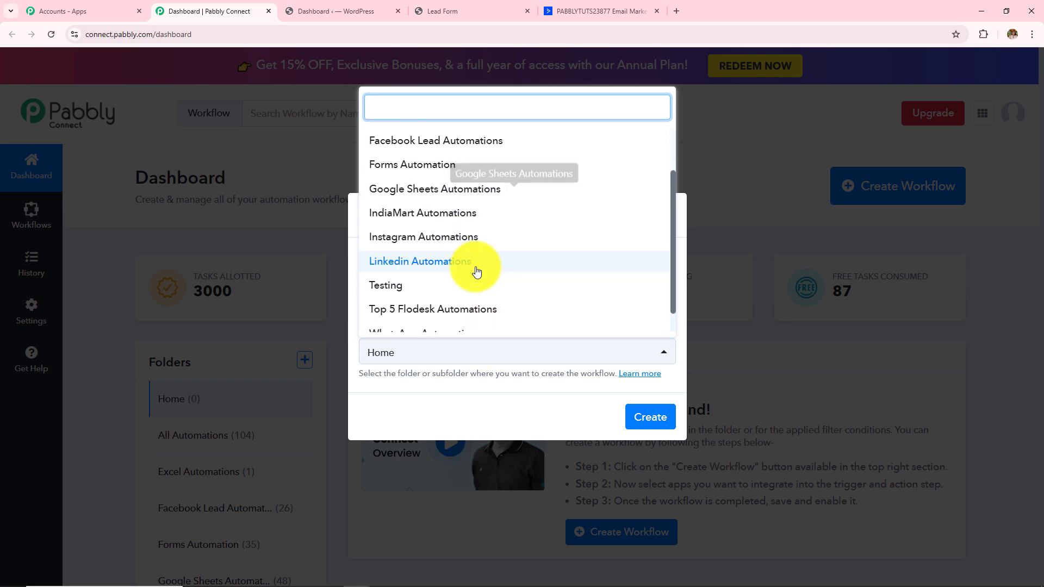
pyautogui.scroll(3, 475, 267)
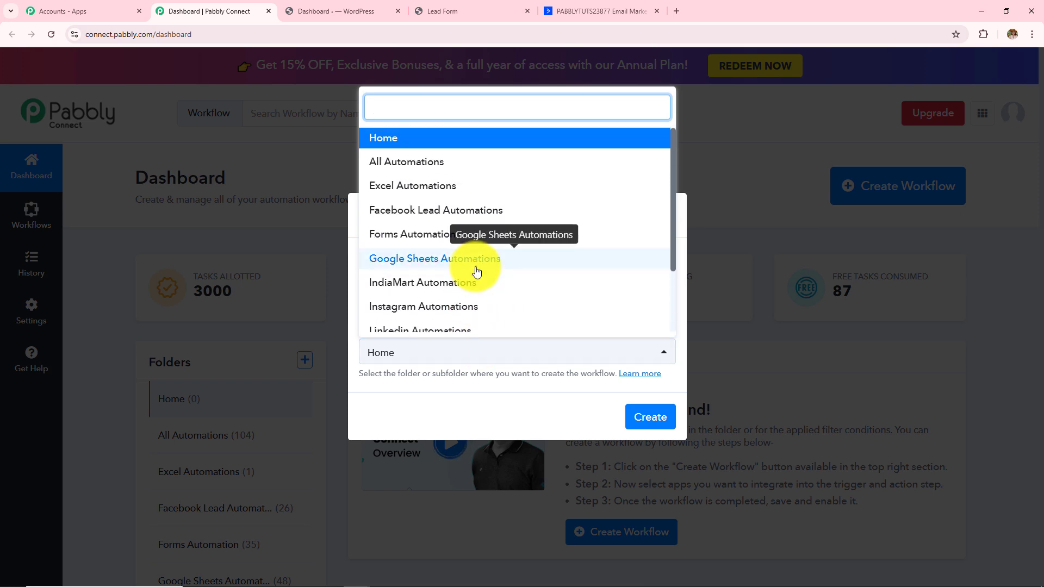
pyautogui.click(470, 234)
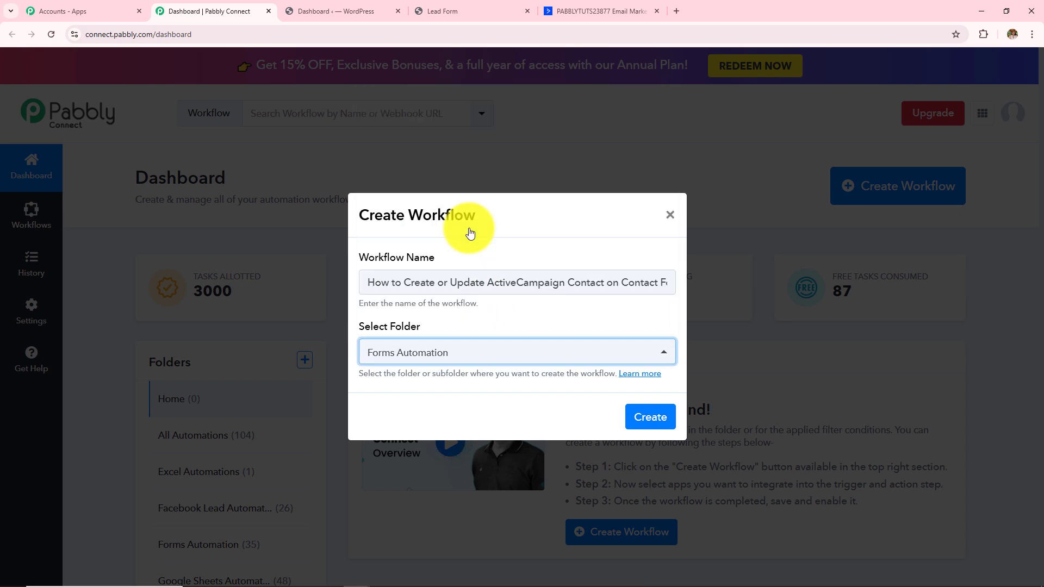
pyautogui.click(646, 428)
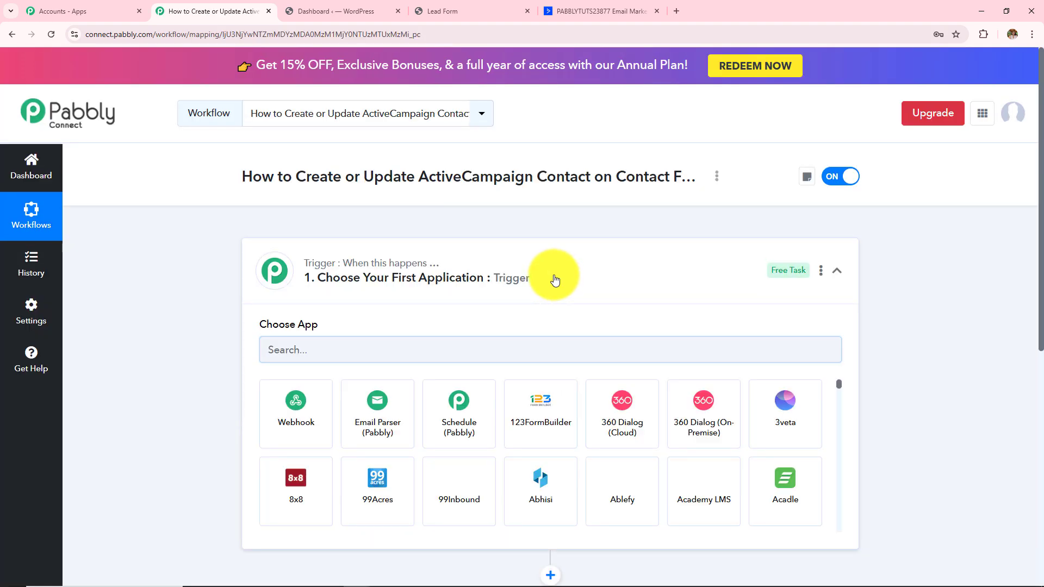
# - Collapse the trigger step and review the empty trigger and action cards and the workflow title
pyautogui.click(555, 280)
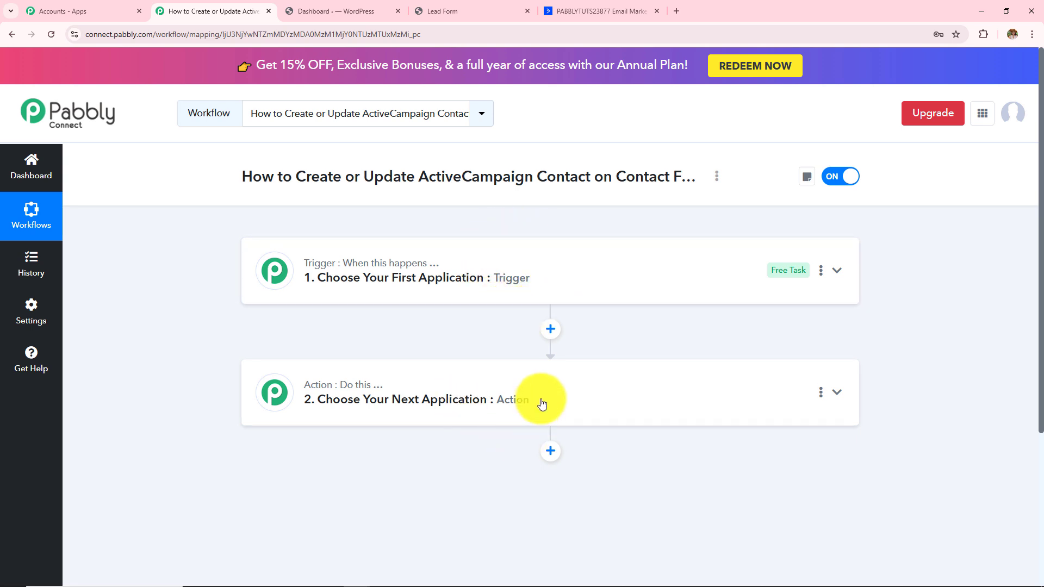
pyautogui.moveTo(403, 273)
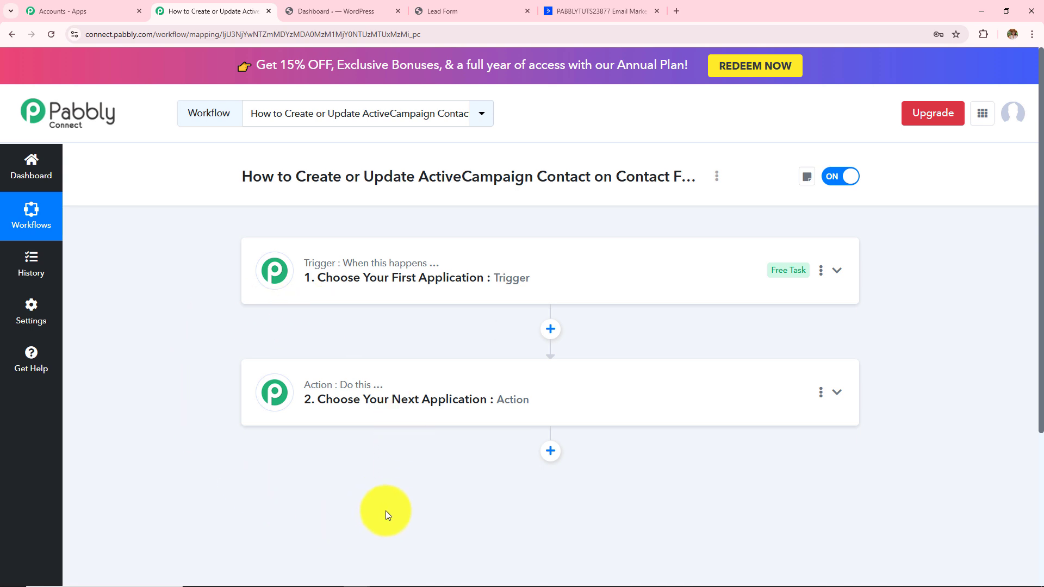
pyautogui.moveTo(297, 177); pyautogui.dragTo(596, 177)
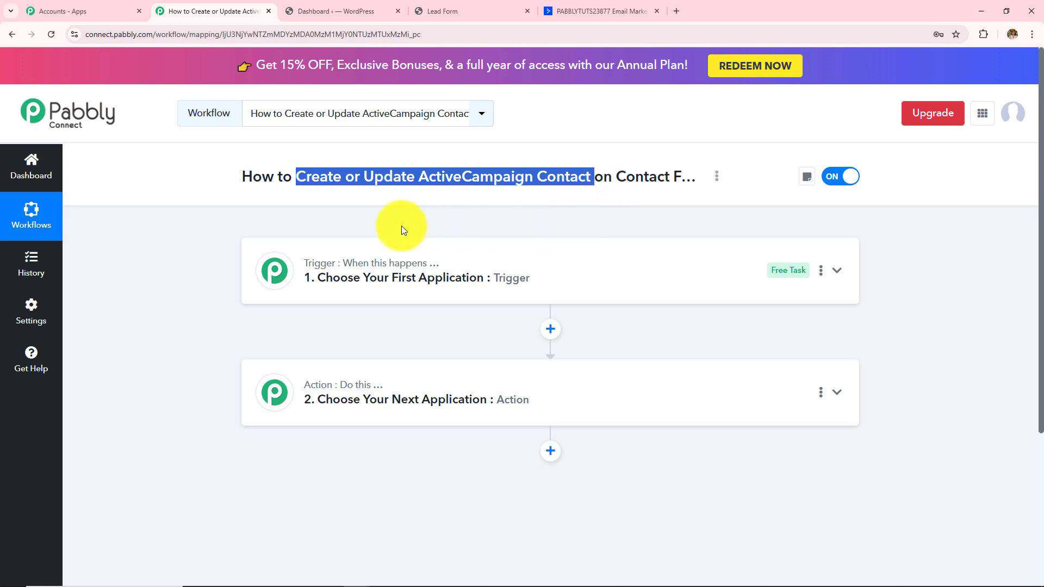
# - Set the trigger app to Contact Form 7 with the New Form Submission event
pyautogui.moveTo(347, 394)
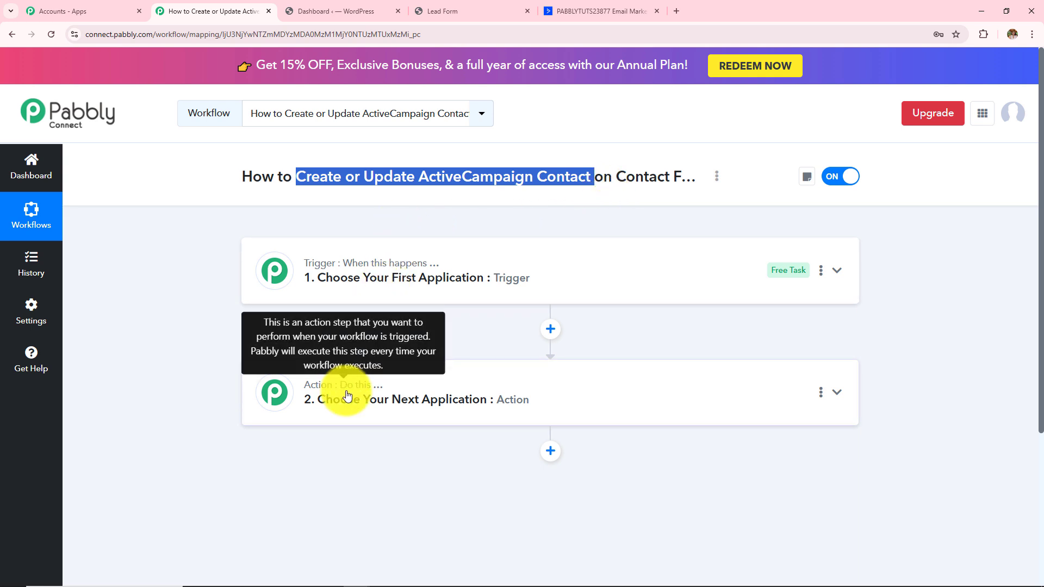
pyautogui.click(450, 281)
pyautogui.click(453, 356)
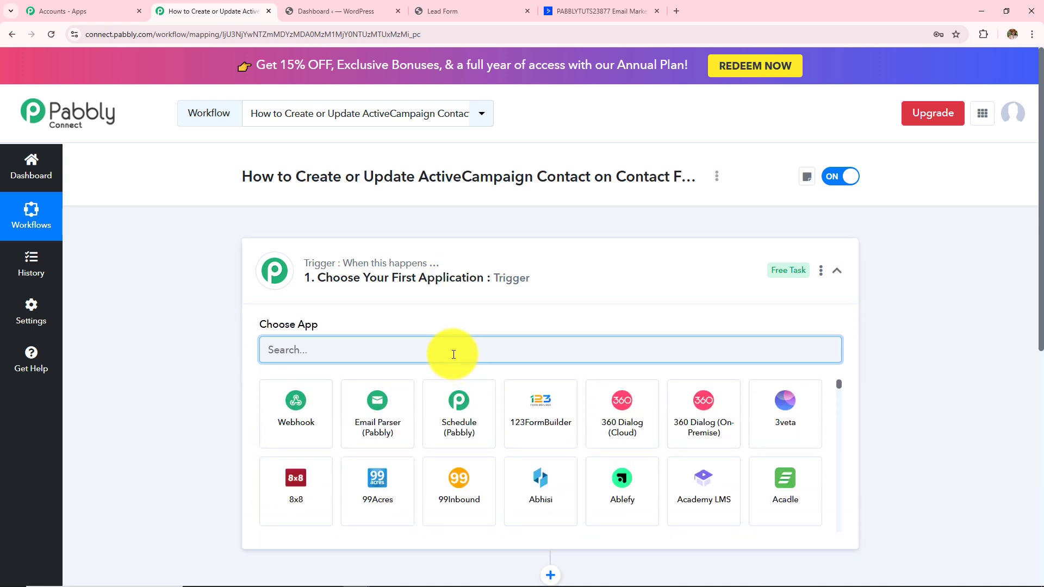
pyautogui.write('Contact')
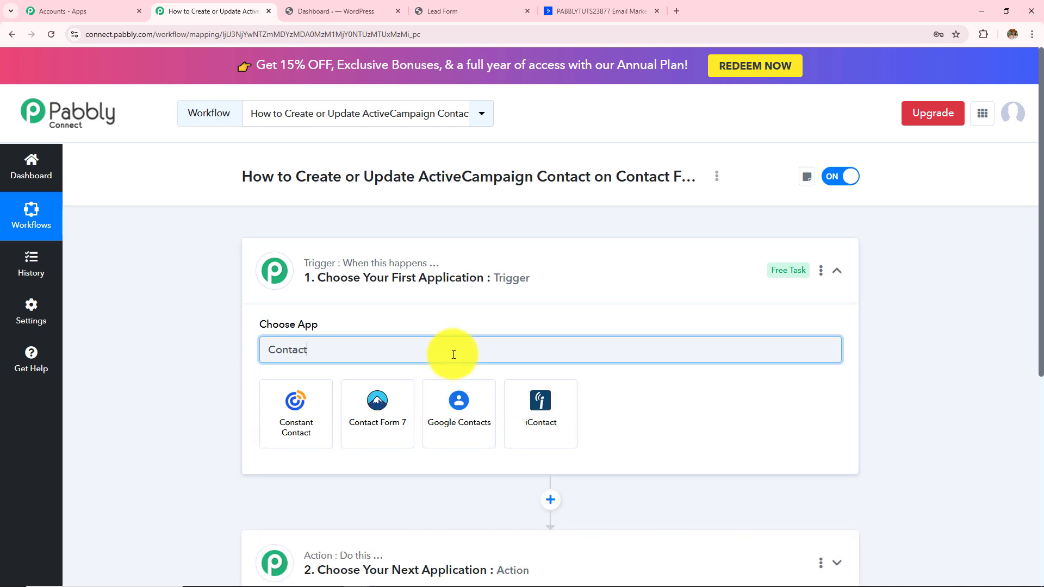
pyautogui.click(395, 414)
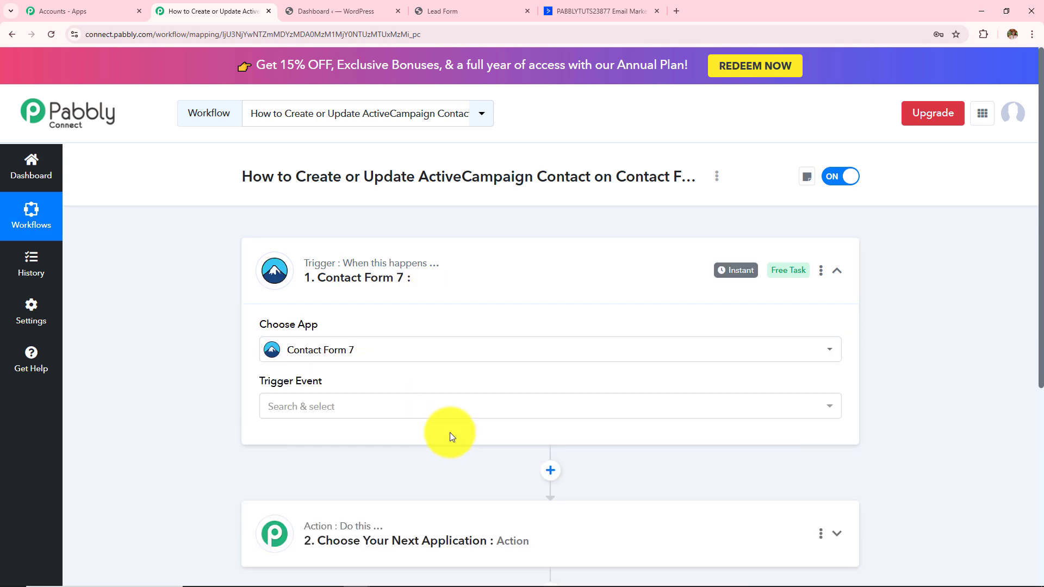
pyautogui.click(378, 415)
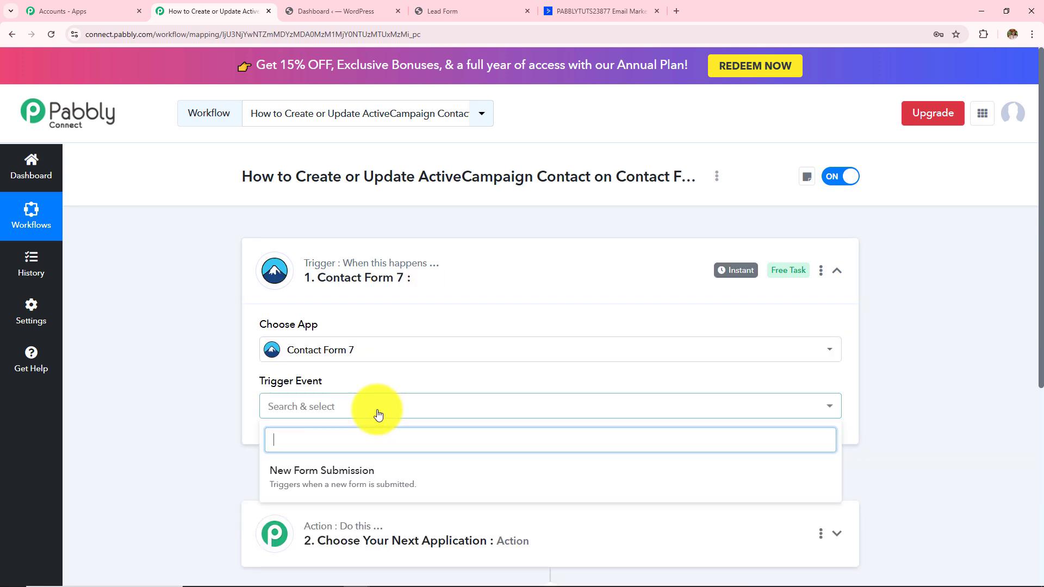
pyautogui.click(391, 473)
# - Review the trigger's webhook setup steps, then switch to the WordPress admin dashboard
pyautogui.scroll(-4, 557, 345)
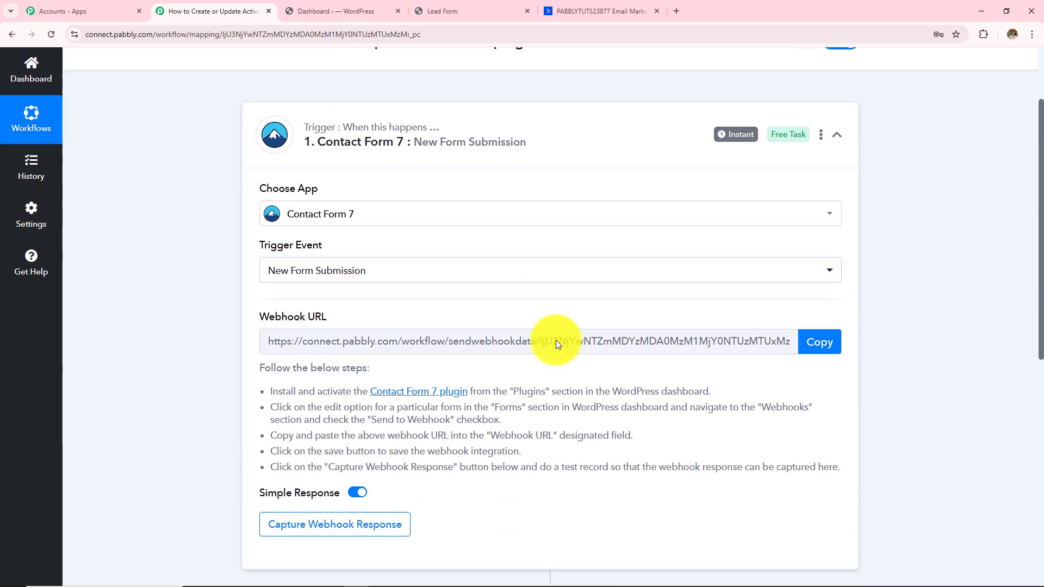
pyautogui.scroll(1, 555, 340)
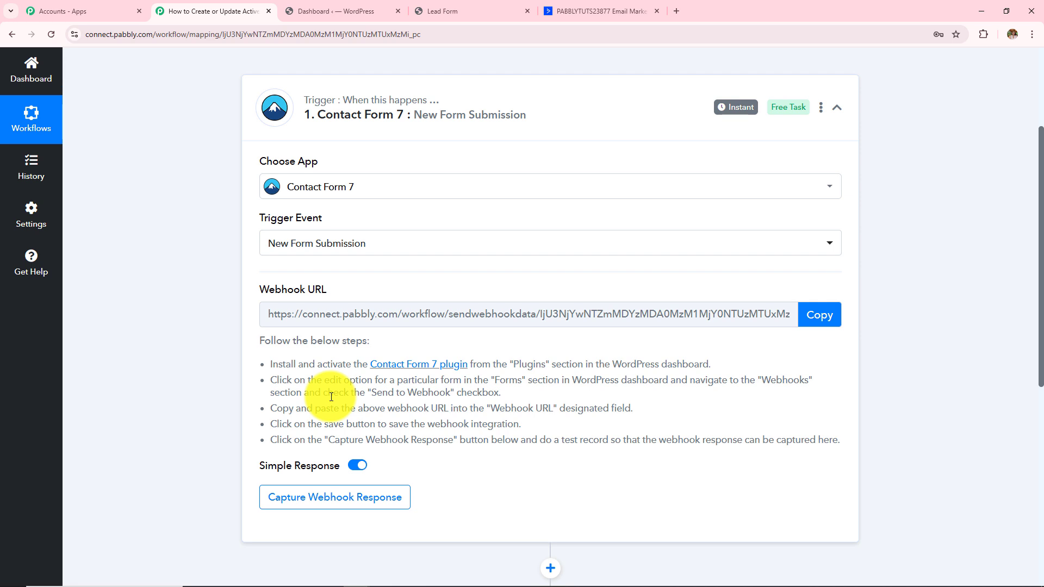
pyautogui.moveTo(237, 362); pyautogui.dragTo(647, 470)
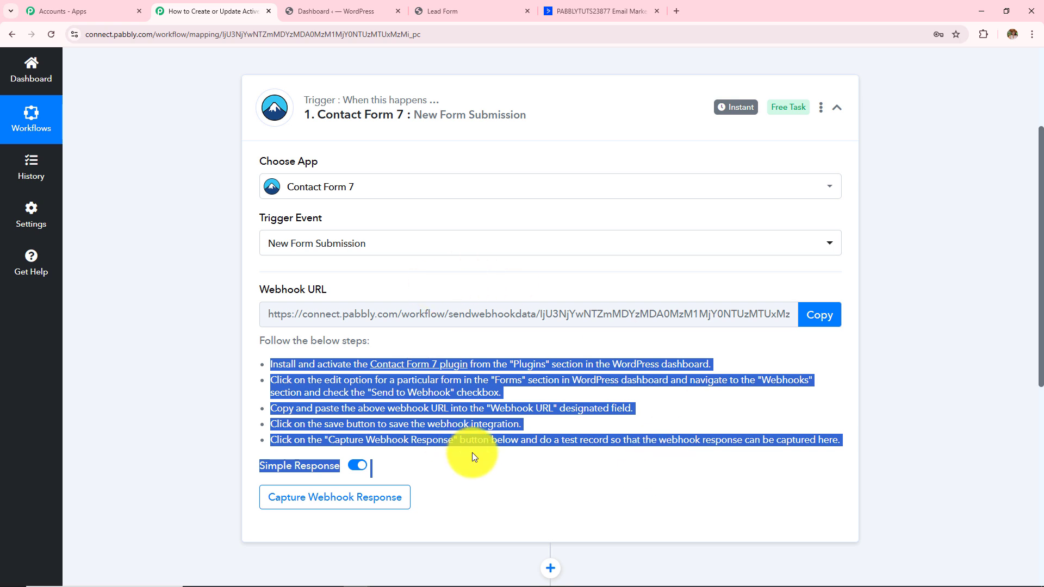
pyautogui.click(321, 6)
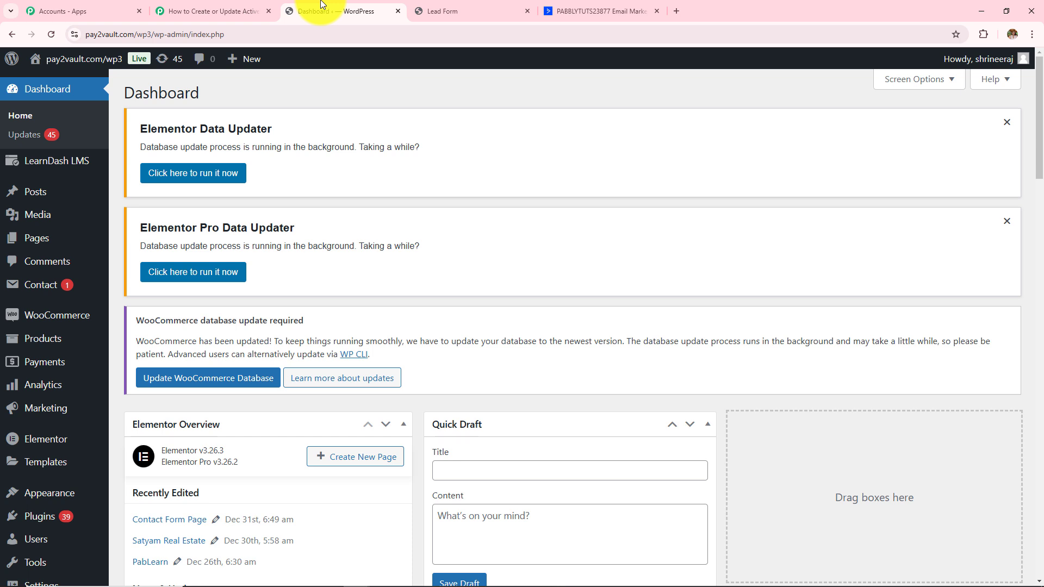
# - Search Contact Forms for 'Lead Form', open it for editing and show its Webhook settings
pyautogui.click(35, 289)
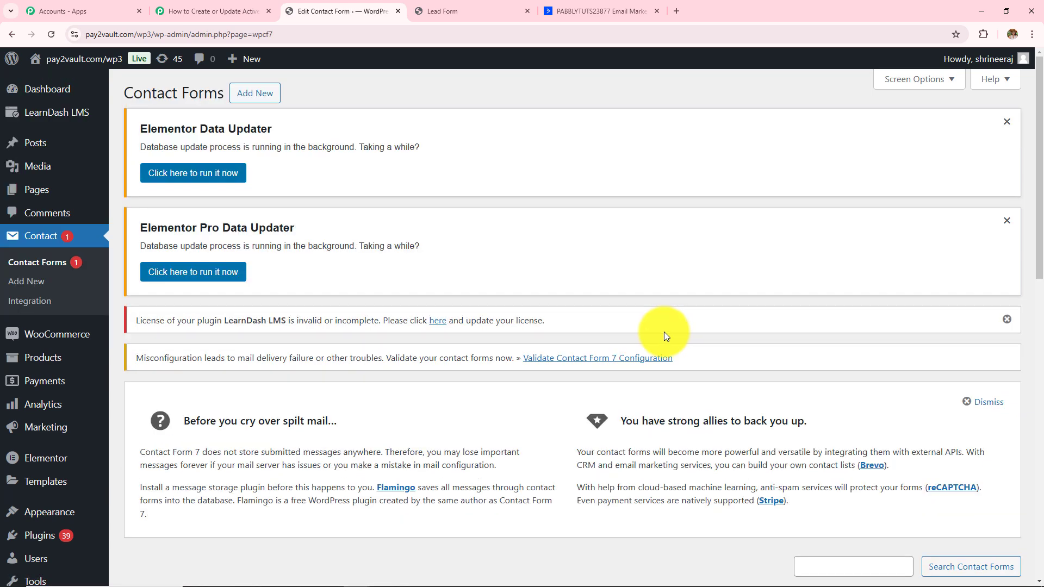
pyautogui.scroll(-5, 664, 334)
pyautogui.click(834, 294)
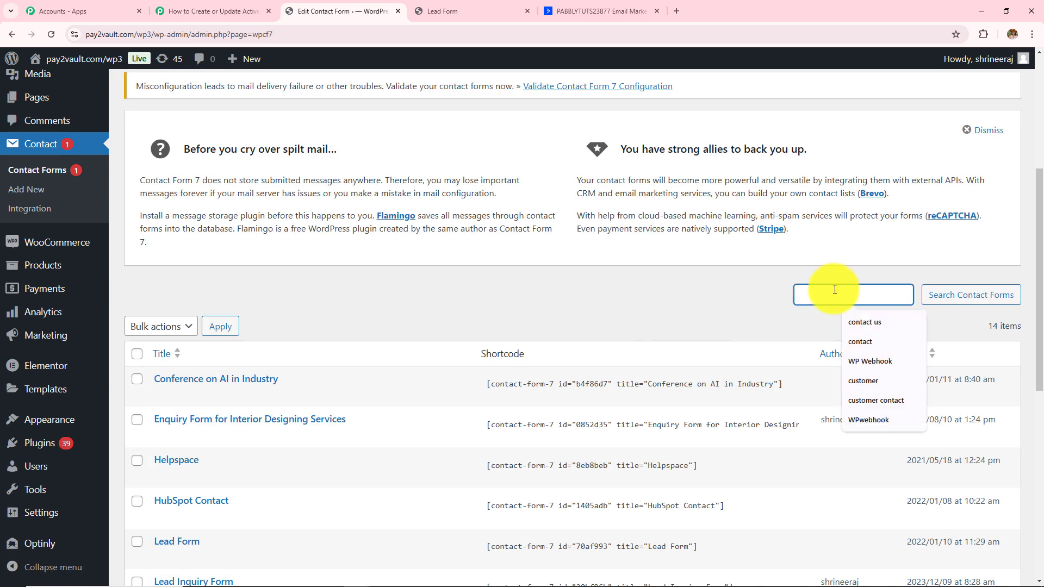
pyautogui.write('Lead Form')
pyautogui.press('Return')
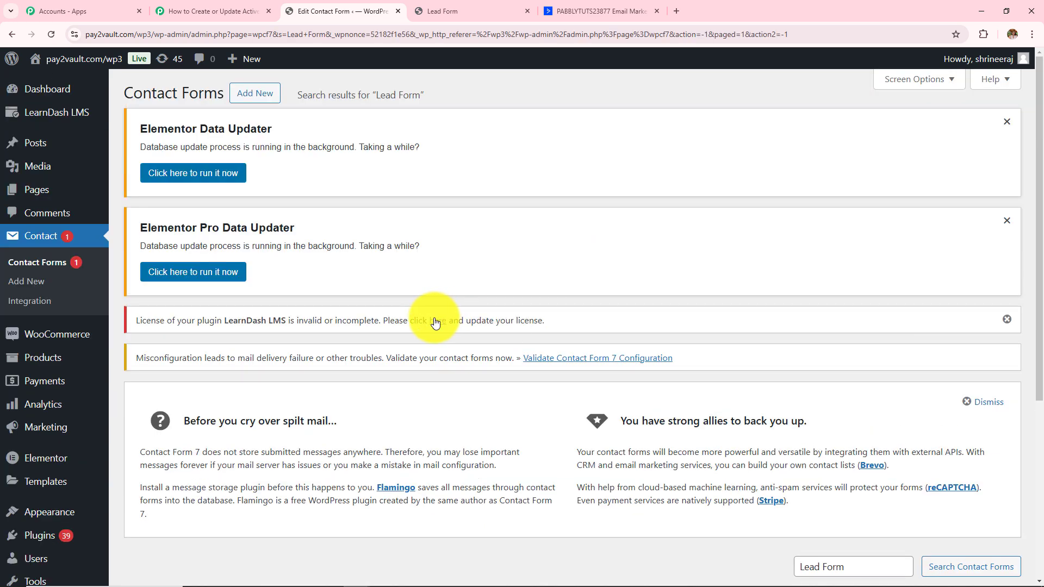
pyautogui.scroll(-5, 396, 318)
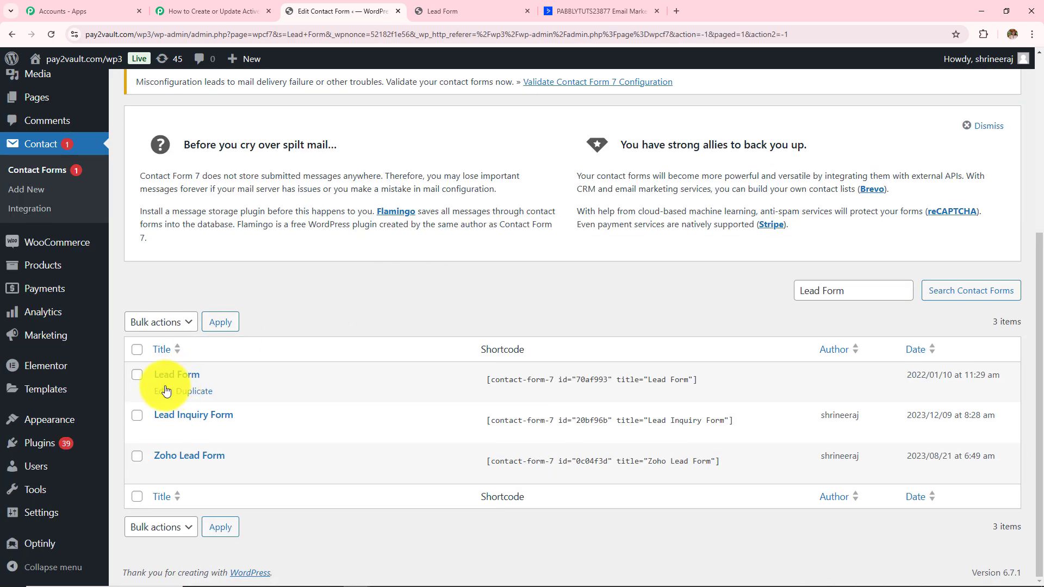
pyautogui.click(164, 391)
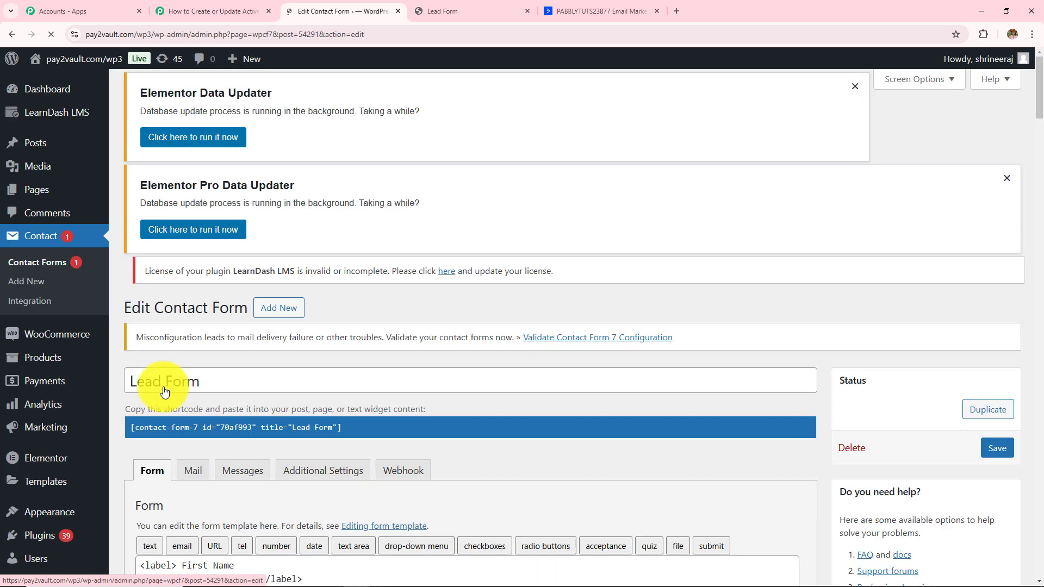
pyautogui.scroll(-5, 478, 314)
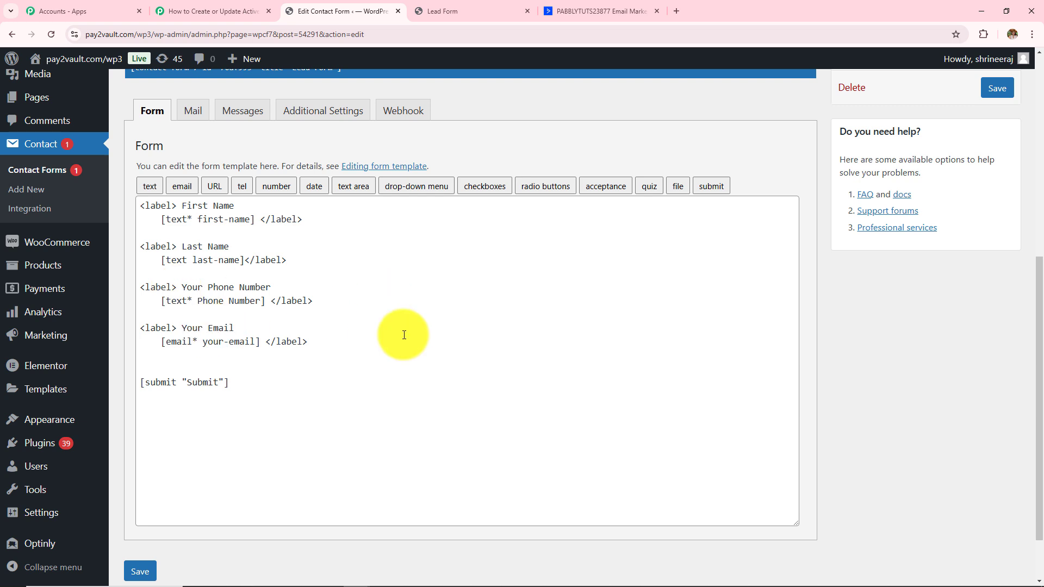
pyautogui.scroll(2, 404, 334)
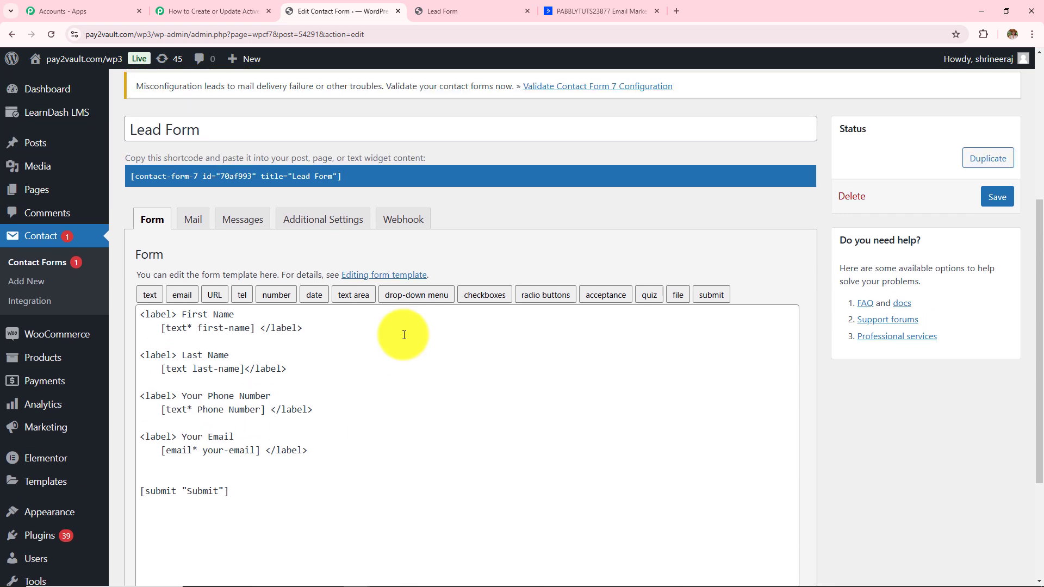
pyautogui.click(410, 219)
pyautogui.scroll(-2, 451, 311)
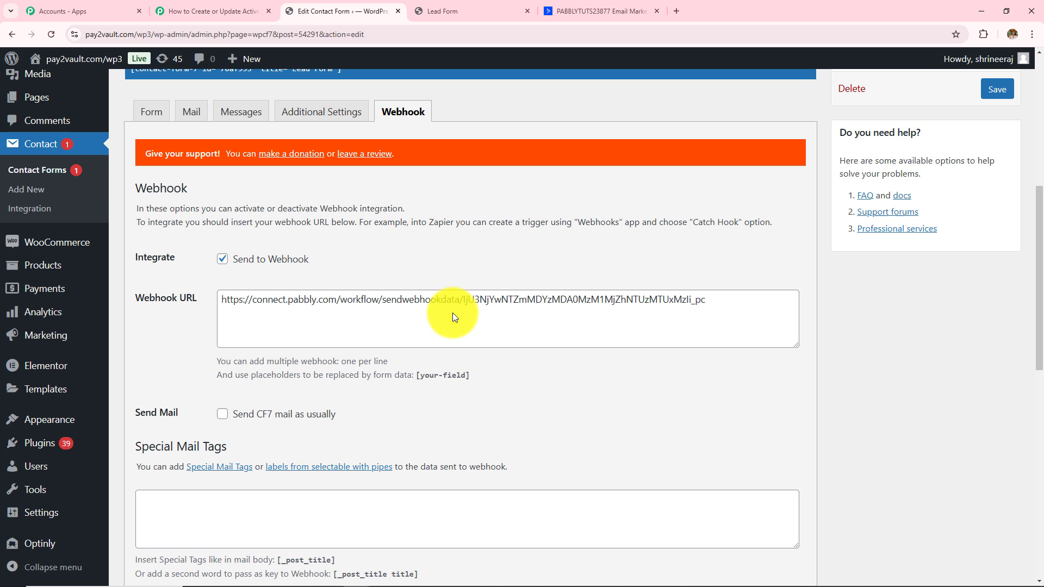
# - Replace the Lead Form's old Webhook URL with the URL copied from the Pabbly trigger
pyautogui.tripleClick(743, 300)
pyautogui.press('BackSpace')
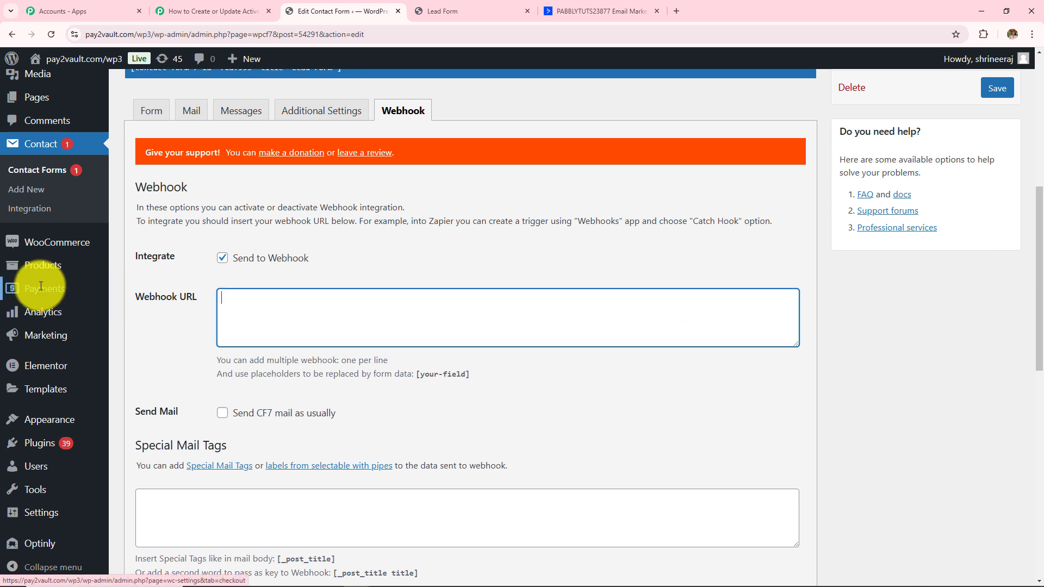
pyautogui.click(179, 11)
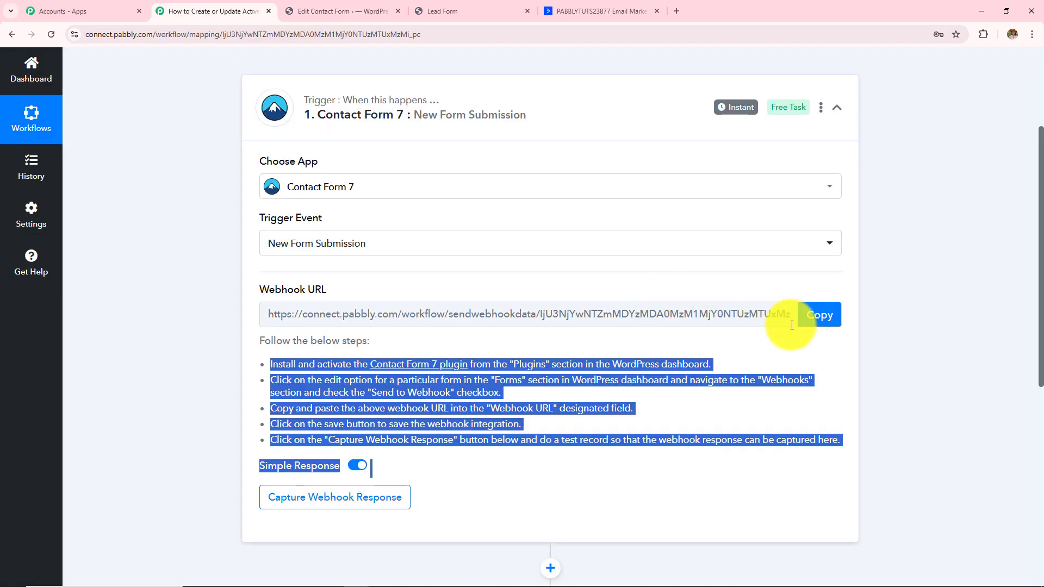
pyautogui.click(818, 315)
pyautogui.click(328, 5)
pyautogui.click(442, 295)
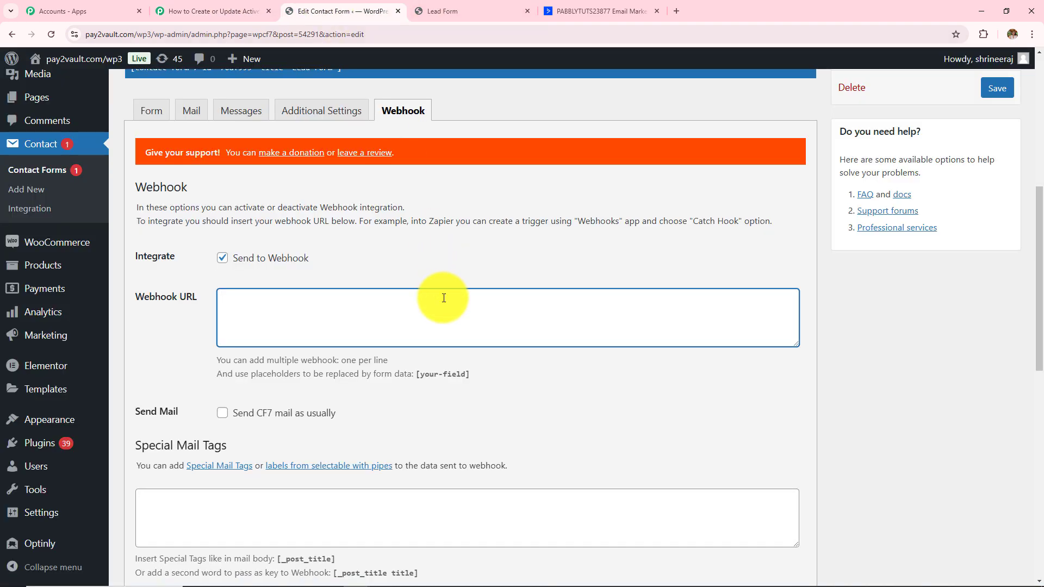
pyautogui.hotkey('ctrl', 'v')
# - Save the Lead Form and confirm the 'Contact form saved' notice
pyautogui.scroll(-2, 443, 297)
pyautogui.scroll(-10, 443, 297)
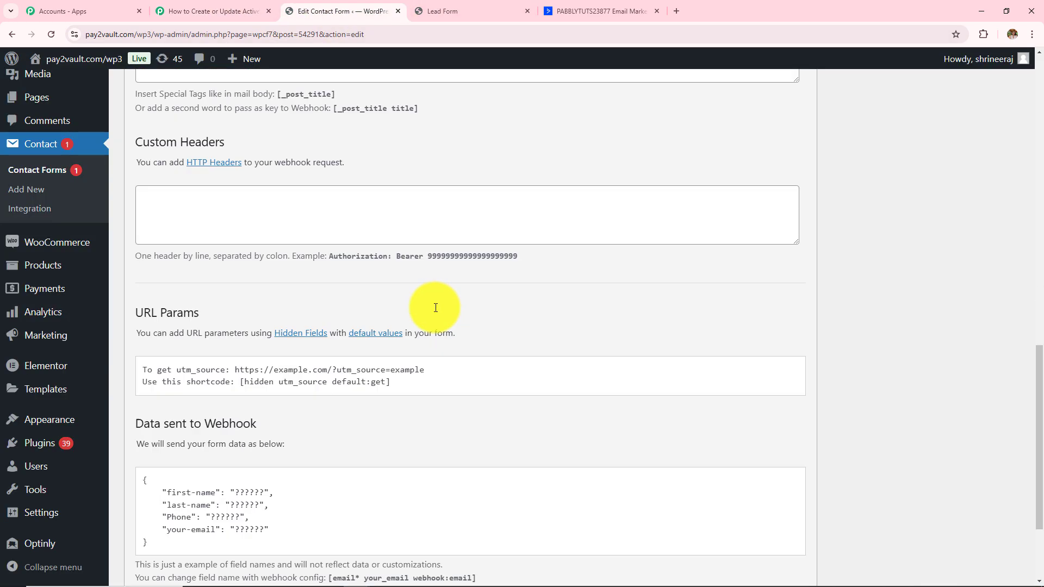
pyautogui.click(140, 502)
pyautogui.scroll(11, 865, 341)
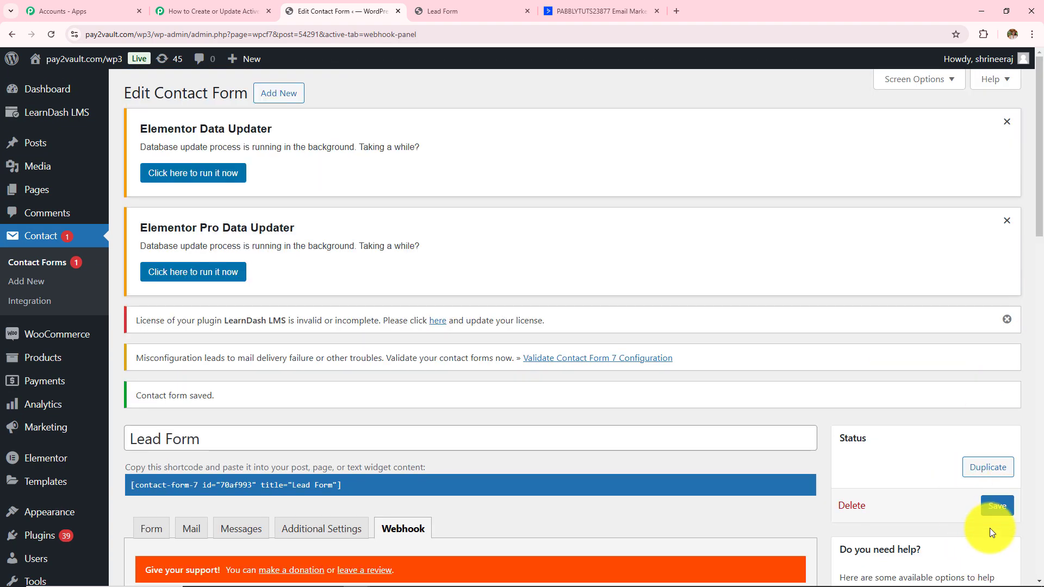
pyautogui.click(998, 506)
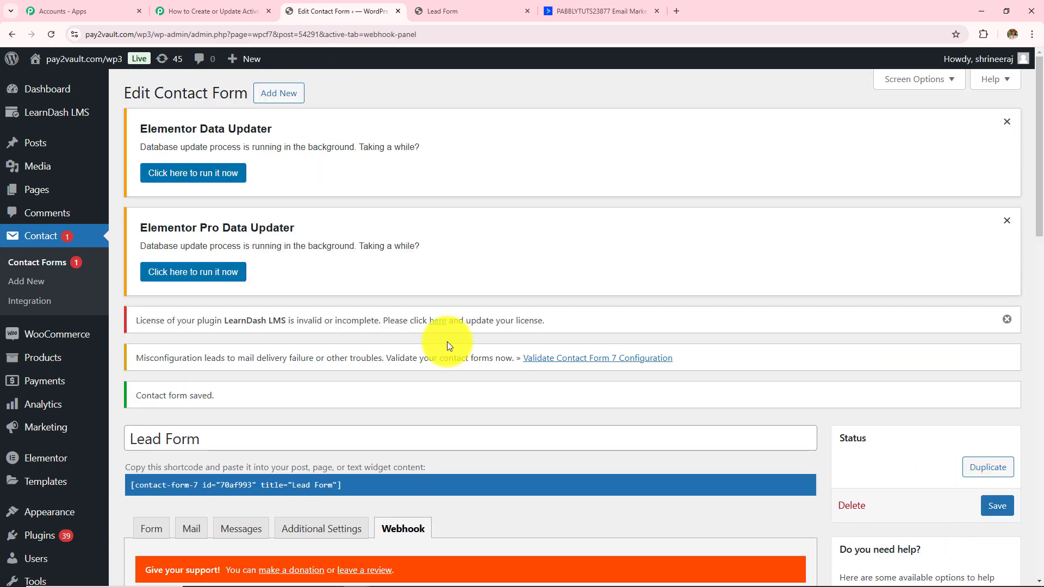
pyautogui.scroll(-3, 447, 342)
pyautogui.moveTo(137, 235); pyautogui.dragTo(234, 234)
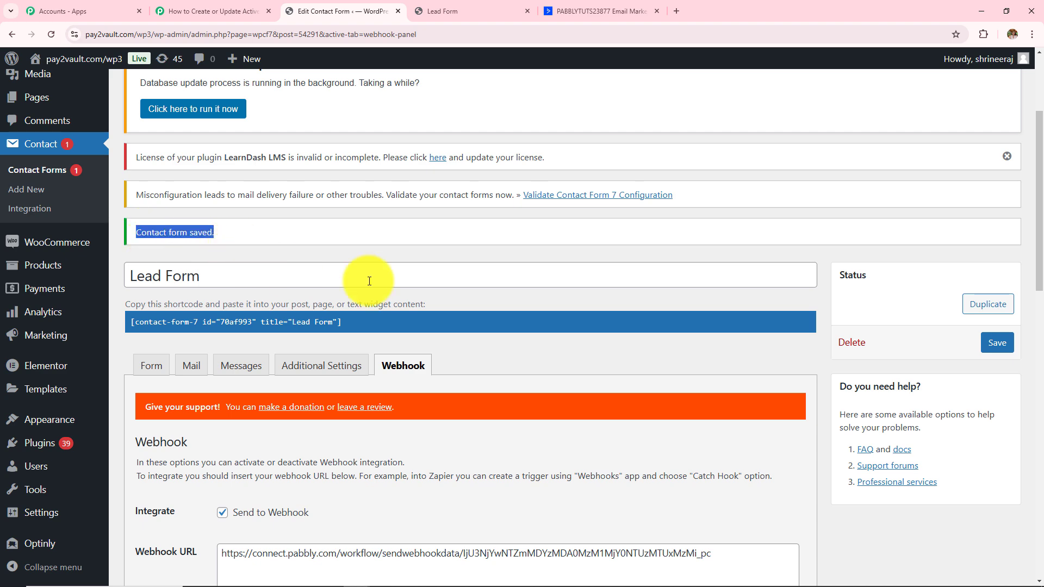
pyautogui.click(190, 5)
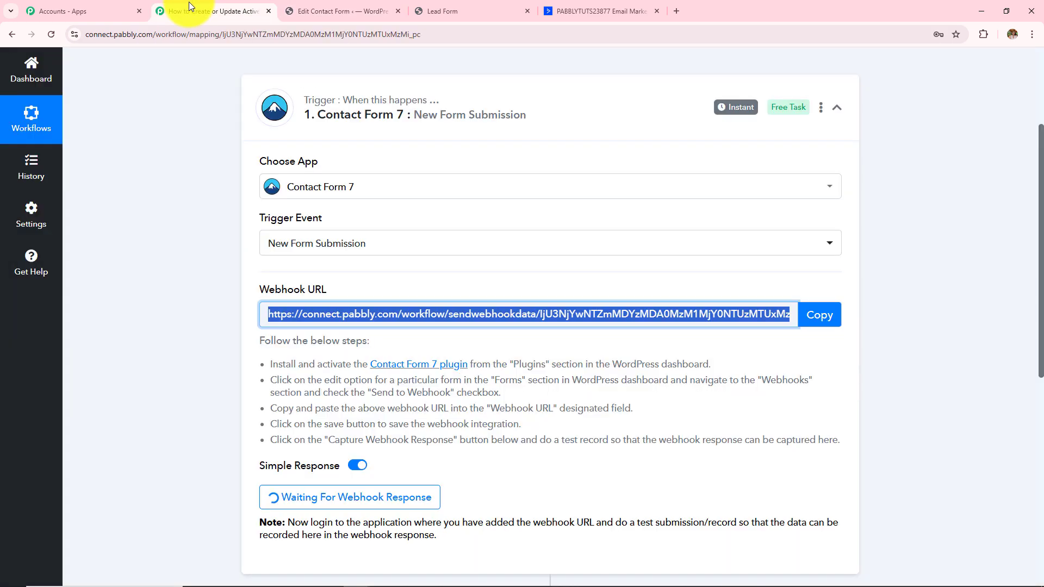
# - Compare the contact form's webhook settings with Pabbly's Waiting For Webhook Response note, then bring up the Lead Form
pyautogui.click(295, 4)
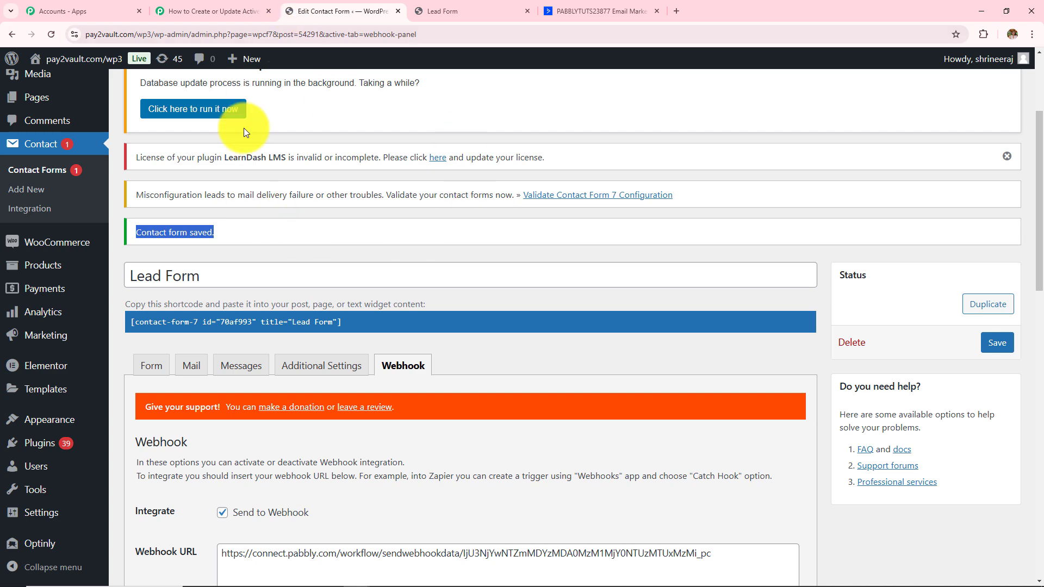
pyautogui.click(214, 11)
pyautogui.scroll(-1, 361, 358)
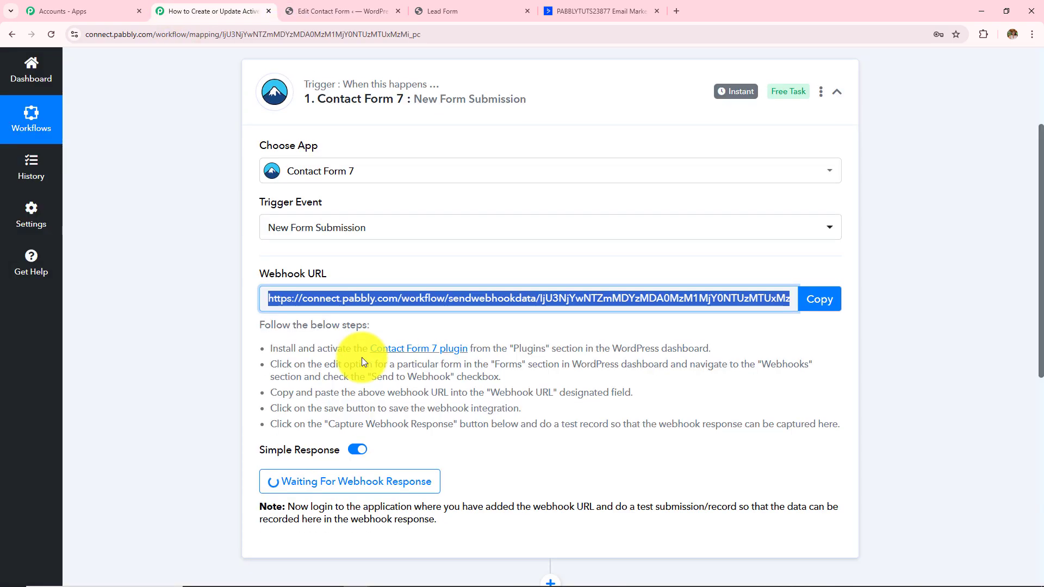
pyautogui.scroll(-4, 361, 357)
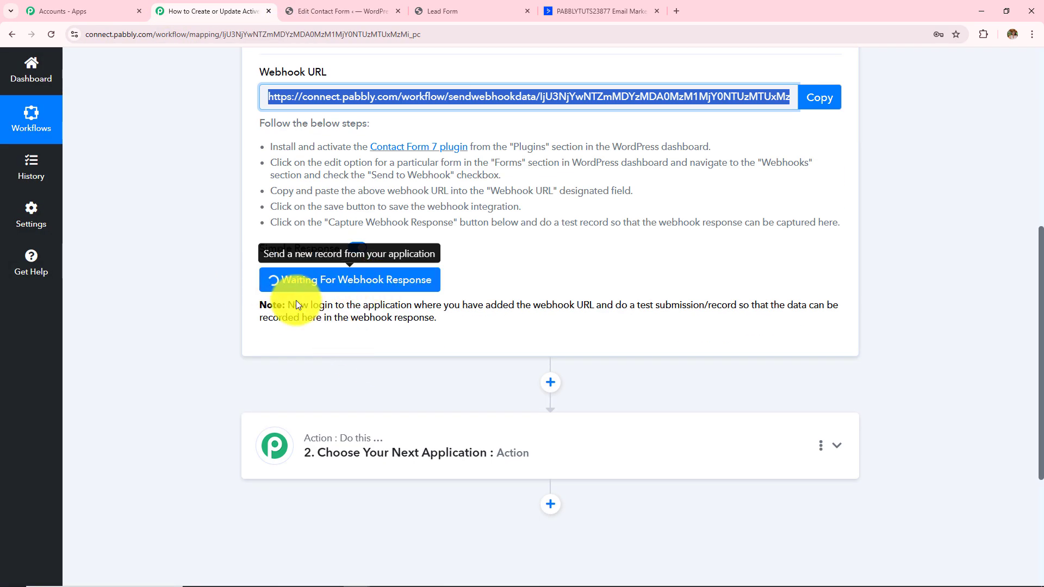
pyautogui.moveTo(288, 304); pyautogui.dragTo(488, 343)
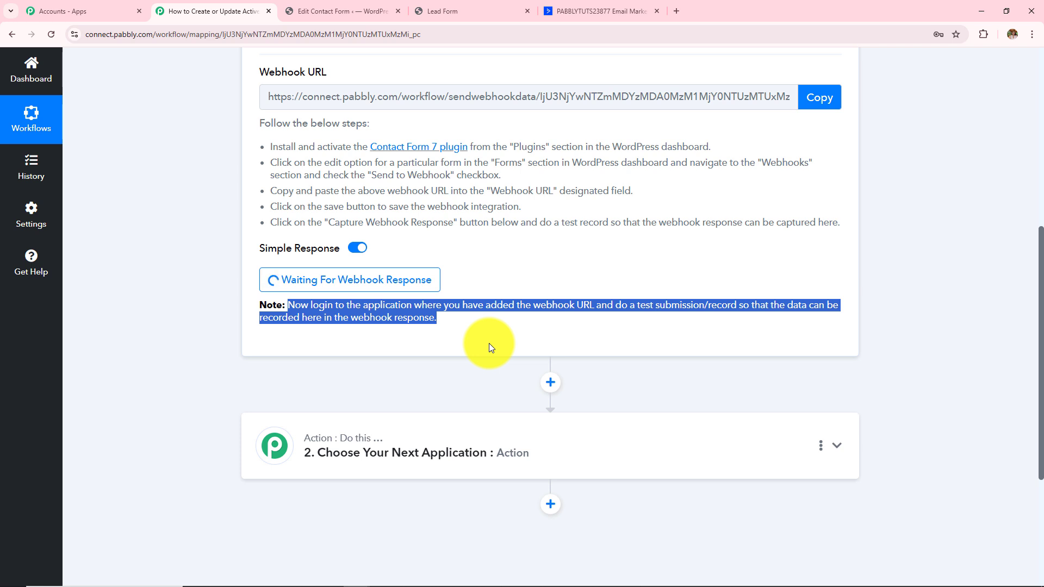
pyautogui.click(364, 10)
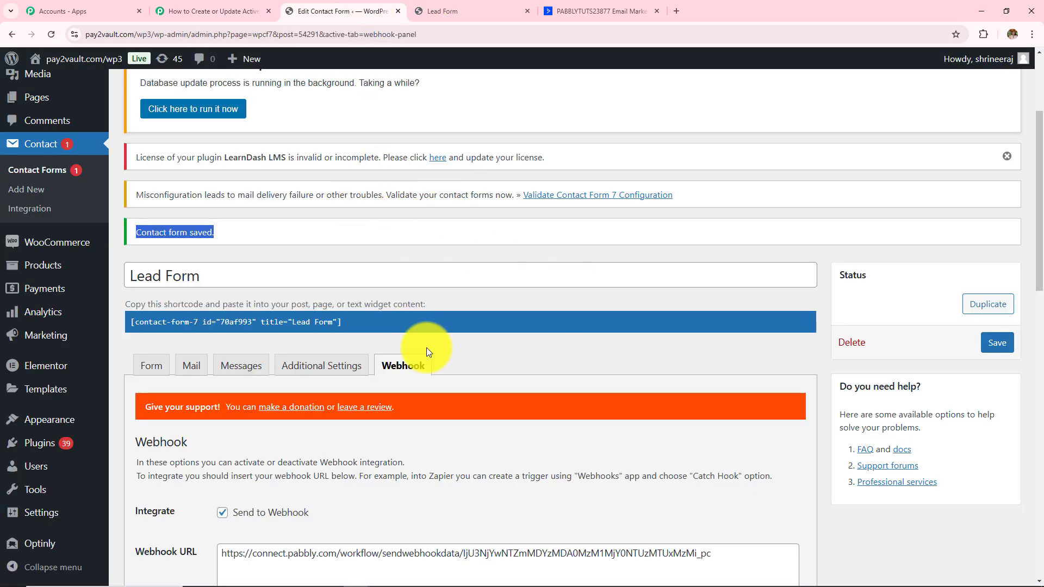
pyautogui.click(180, 11)
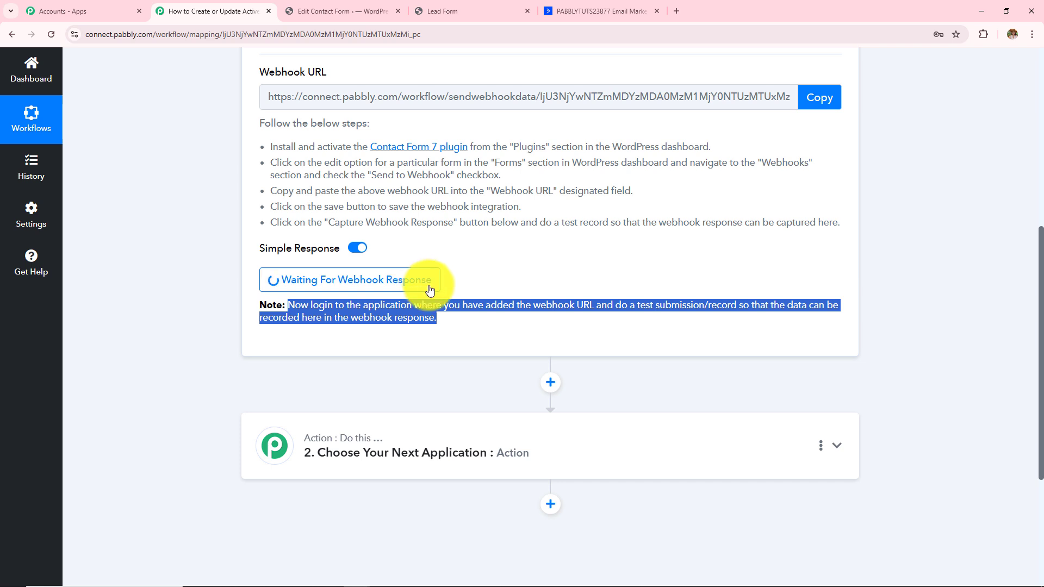
pyautogui.scroll(2, 413, 266)
pyautogui.scroll(1, 435, 292)
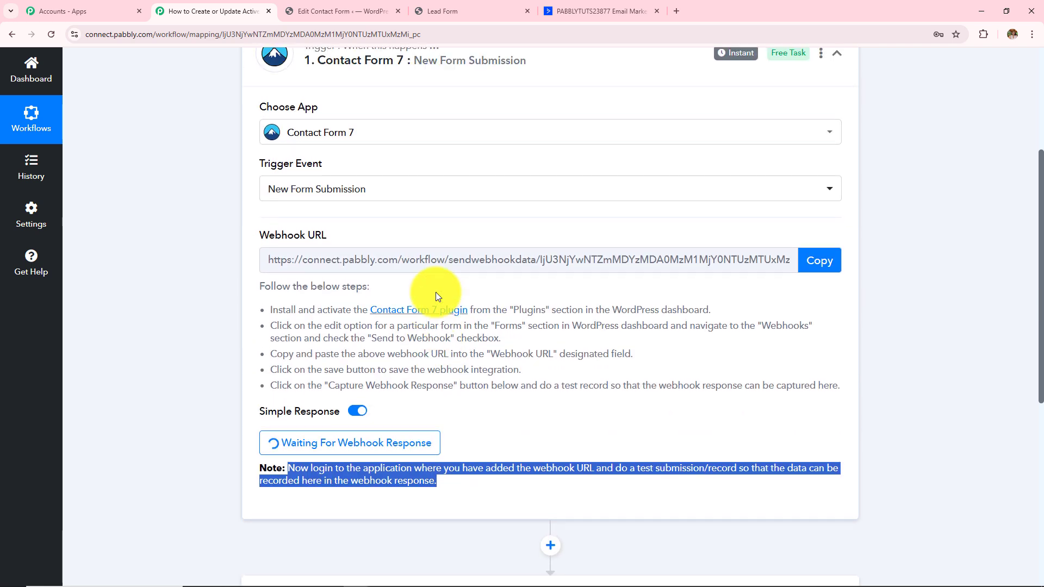
pyautogui.scroll(2, 414, 233)
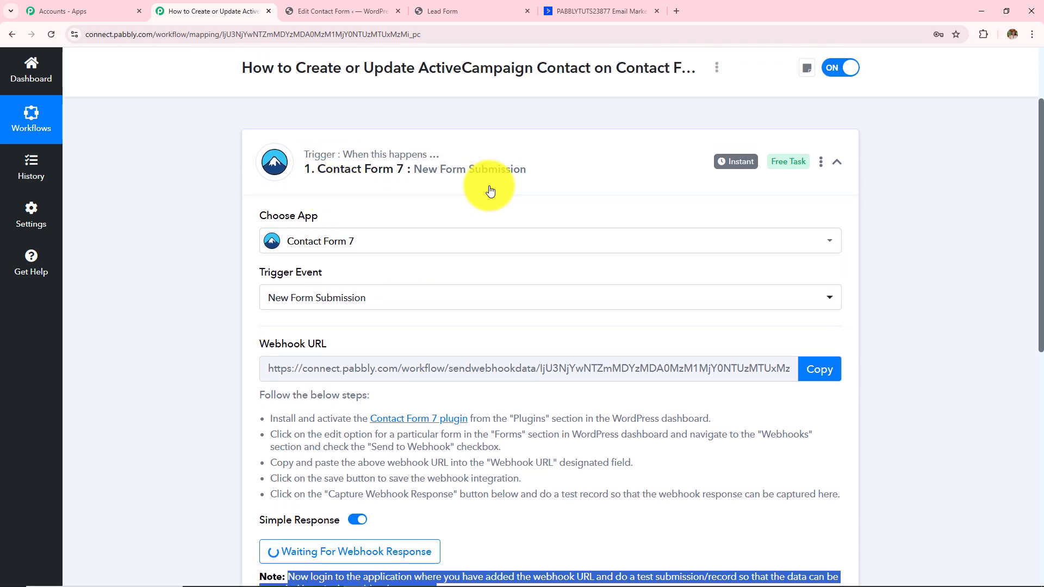
pyautogui.scroll(-4, 490, 190)
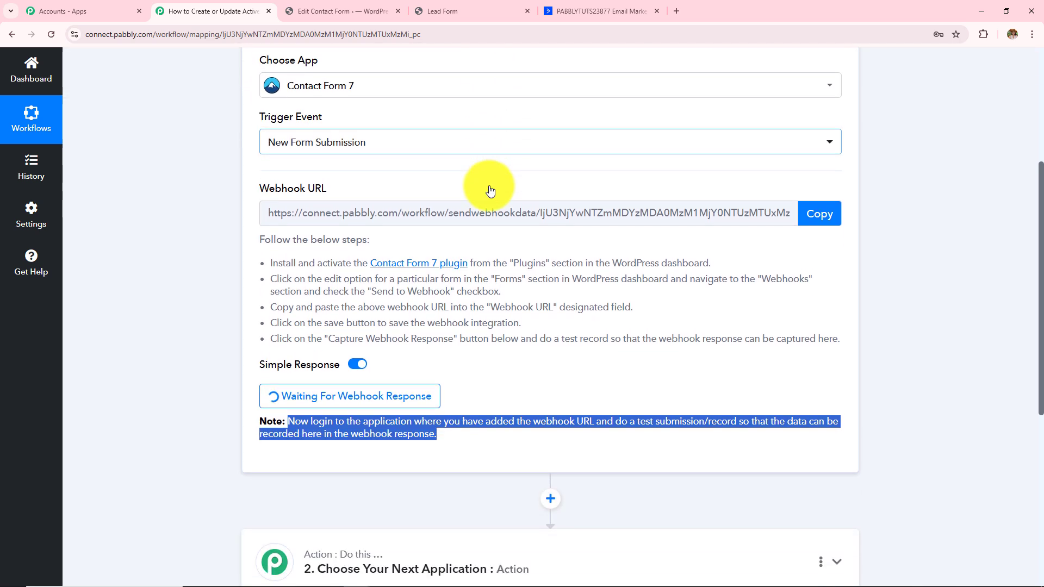
pyautogui.click(472, 11)
# - Enter First Name 'Latest', Last Name 'User' and a test phone number on the Lead Form
pyautogui.scroll(2, 470, 244)
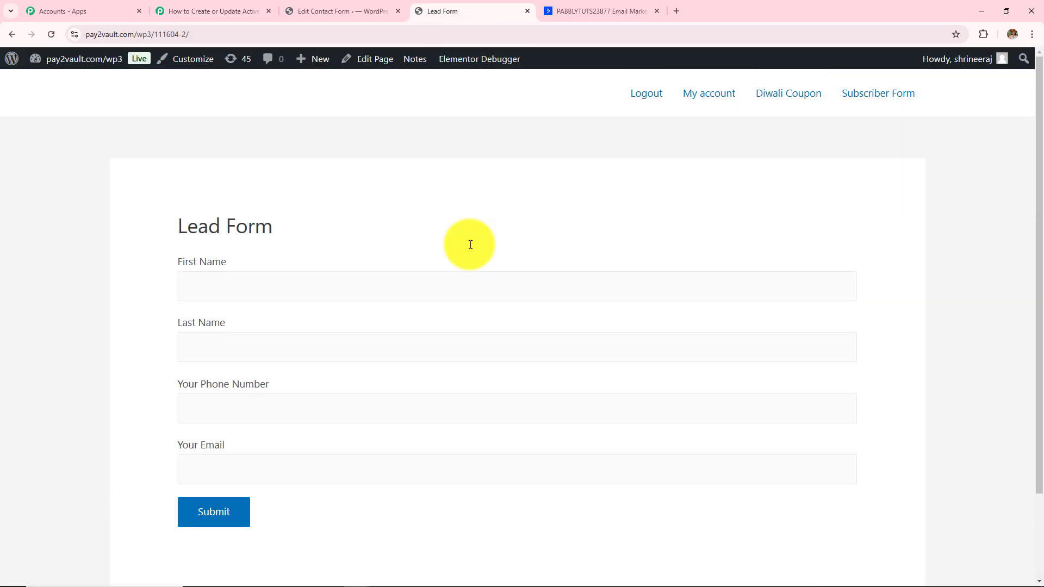
pyautogui.scroll(-1, 470, 244)
pyautogui.click(419, 233)
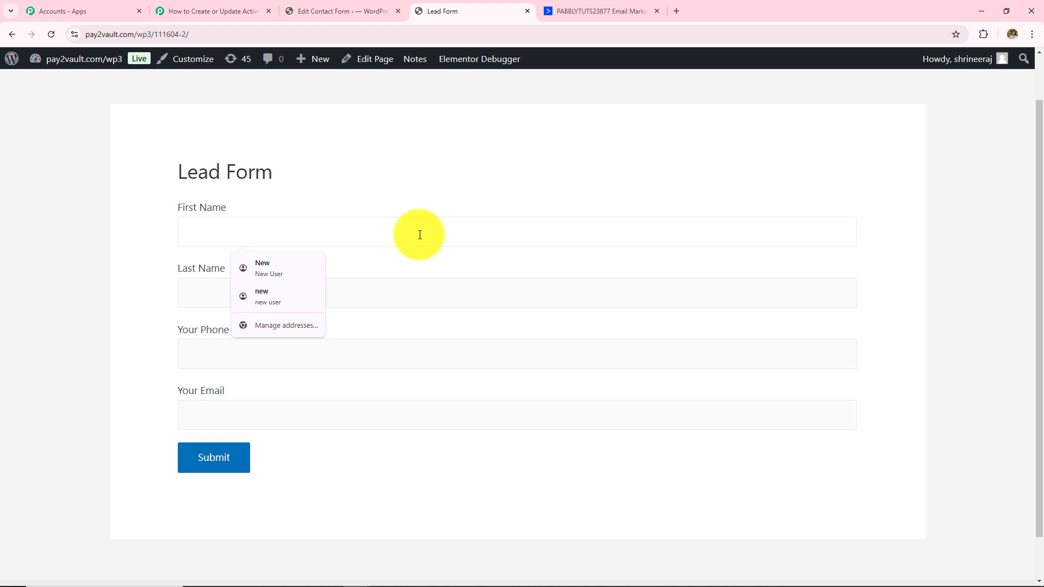
pyautogui.write('Latest')
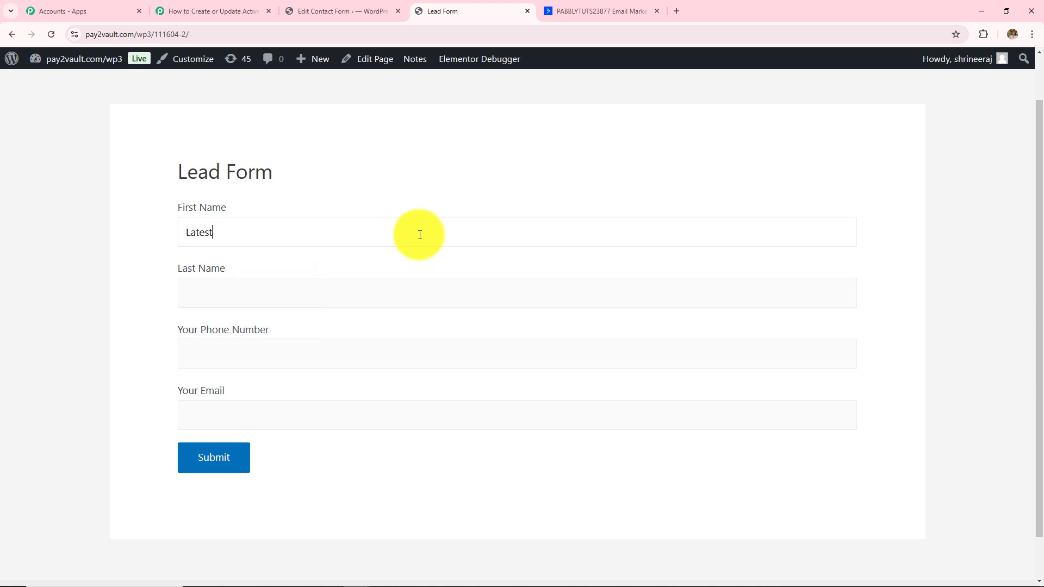
pyautogui.click(411, 296)
pyautogui.write('User')
pyautogui.click(419, 344)
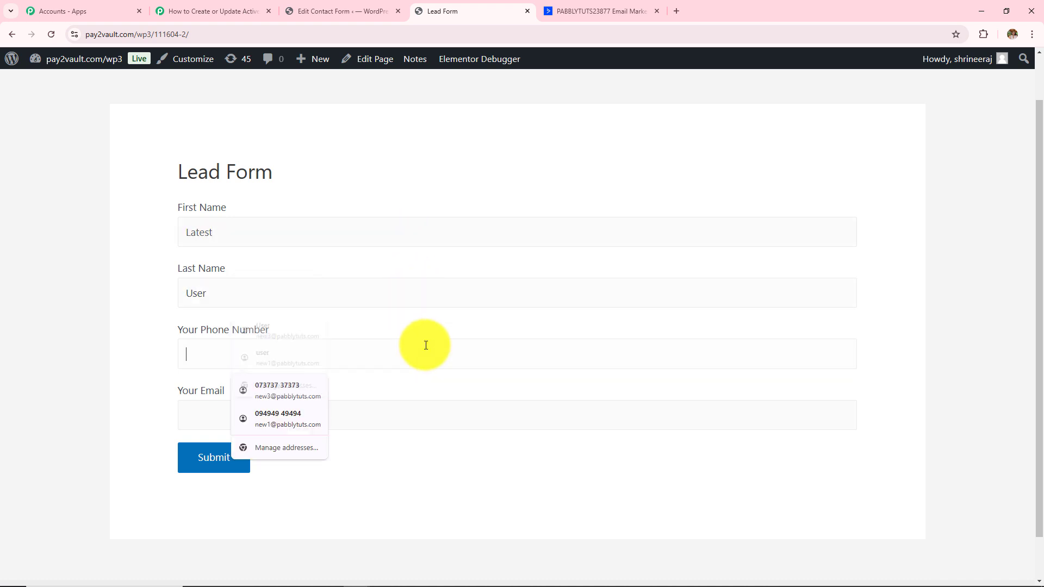
pyautogui.write('8383838383')
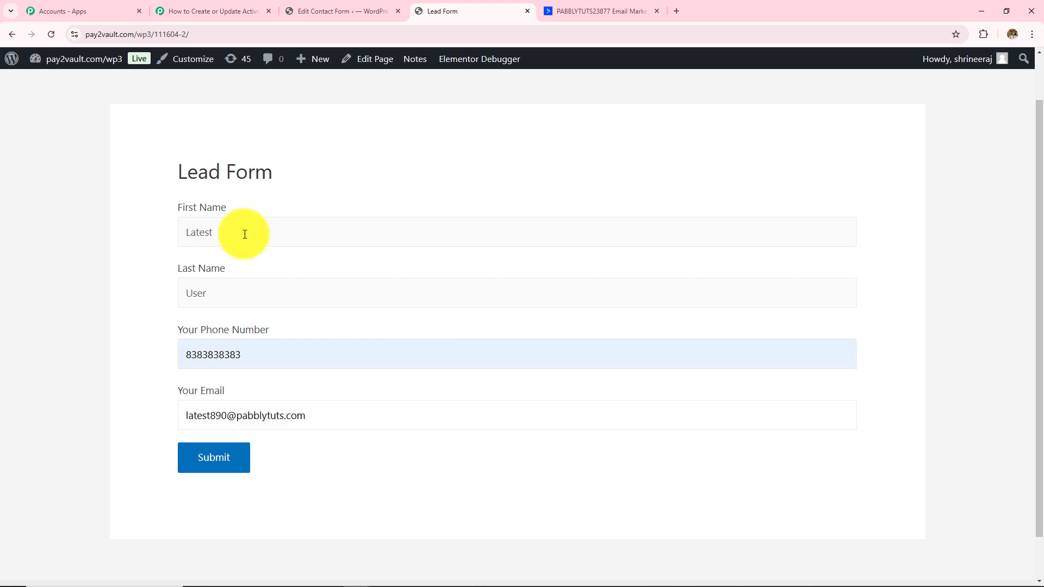
# - Check the entered name, phone and e-mail, then submit the form and confirm it was sent
pyautogui.moveTo(244, 232); pyautogui.dragTo(133, 266)
pyautogui.moveTo(217, 296); pyautogui.dragTo(84, 328)
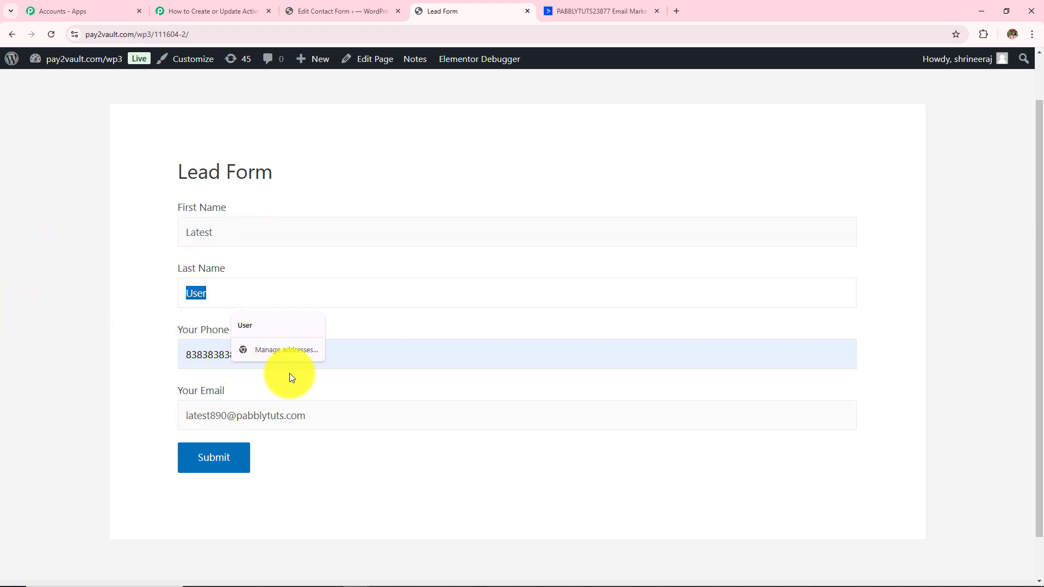
pyautogui.moveTo(299, 357); pyautogui.dragTo(0, 360)
pyautogui.moveTo(429, 414); pyautogui.dragTo(0, 413)
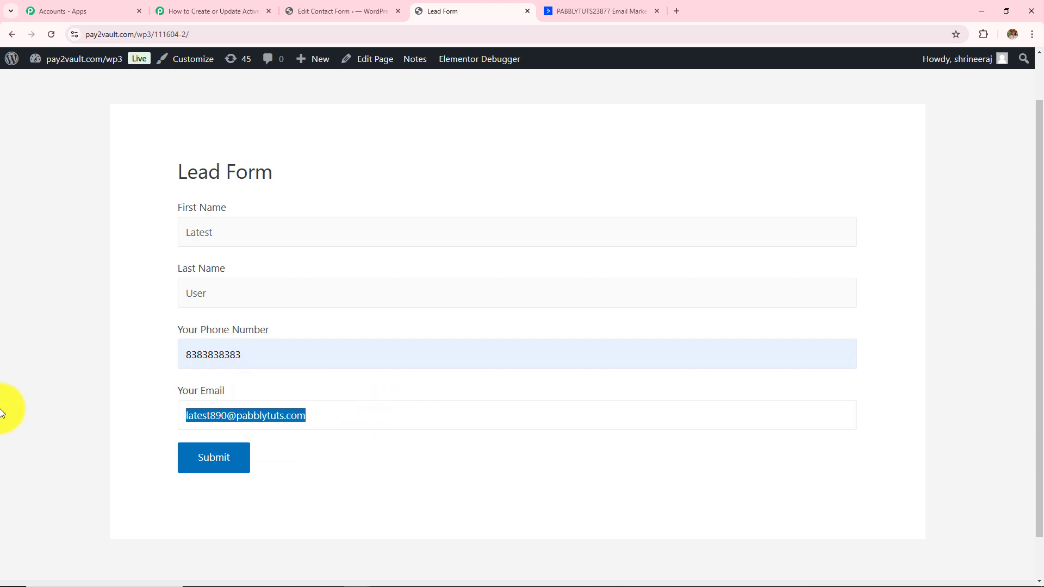
pyautogui.click(233, 468)
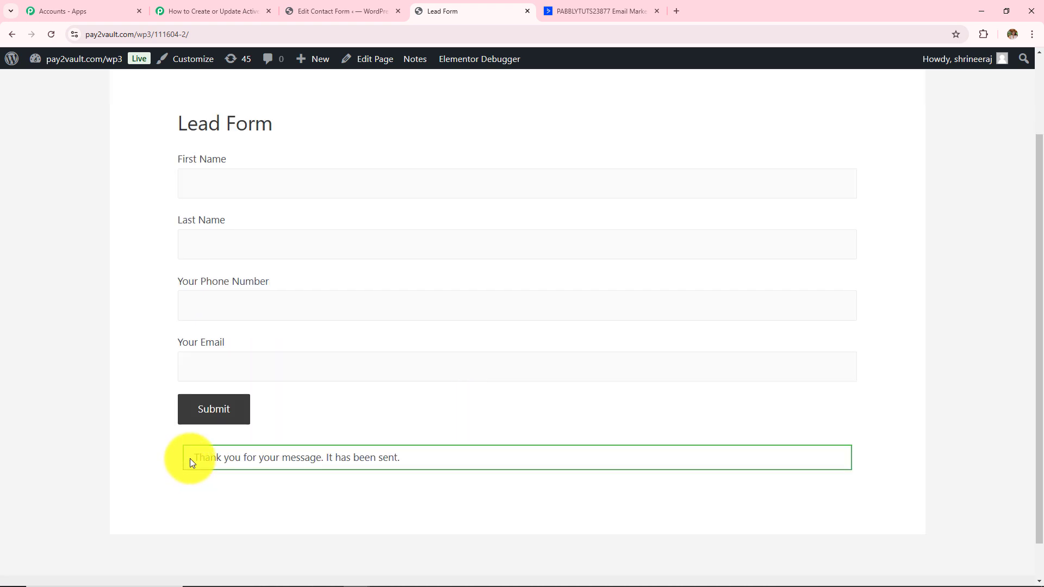
pyautogui.moveTo(191, 461); pyautogui.dragTo(488, 469)
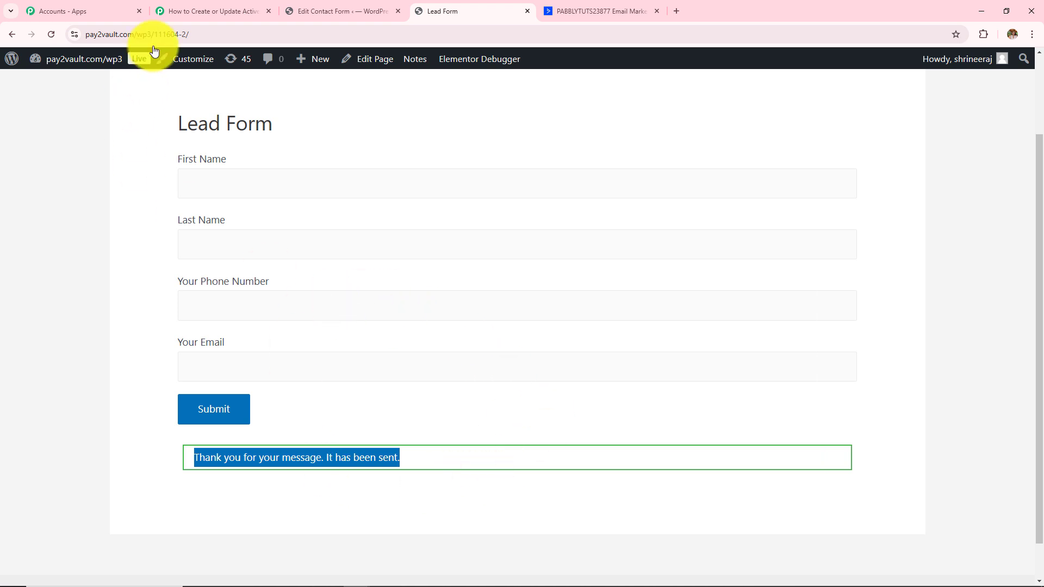
pyautogui.click(229, 2)
# - Inspect captured Response A's email, first name, last name and phone values, and the workflow name
pyautogui.scroll(-3, 677, 328)
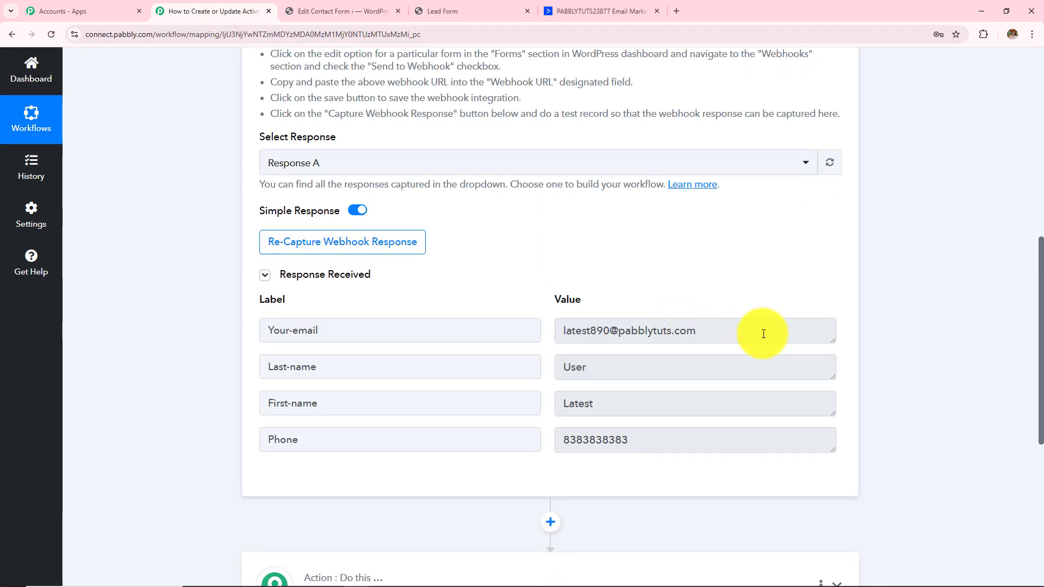
pyautogui.moveTo(757, 331); pyautogui.dragTo(403, 333)
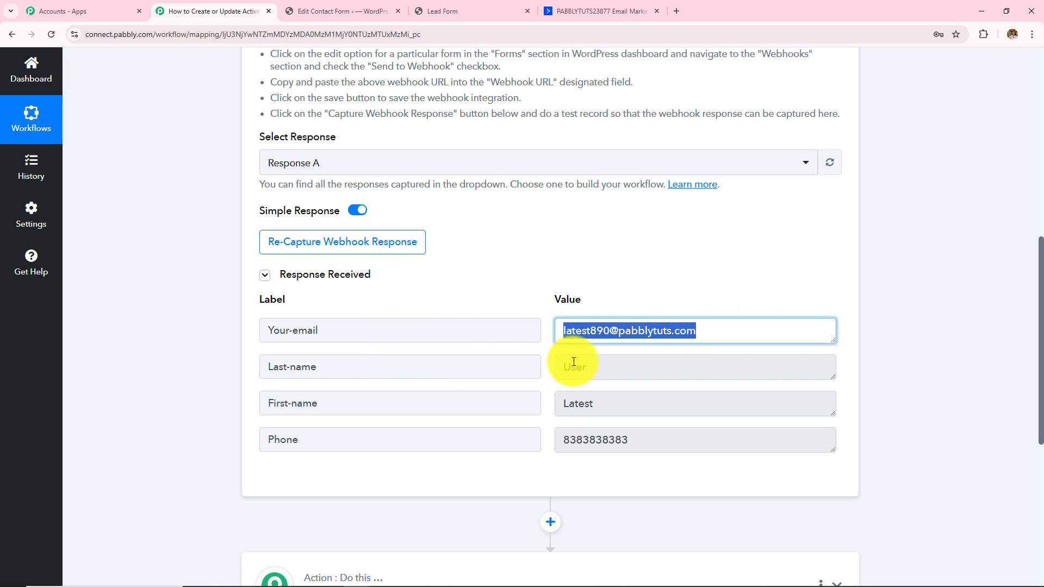
pyautogui.moveTo(624, 401); pyautogui.dragTo(431, 385)
pyautogui.moveTo(661, 440); pyautogui.dragTo(438, 435)
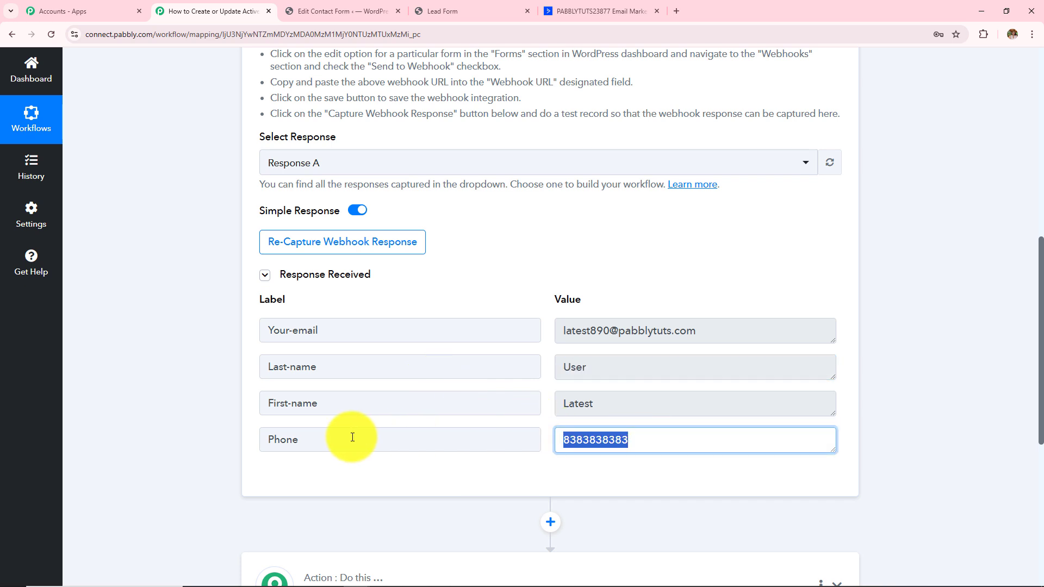
pyautogui.scroll(3, 194, 248)
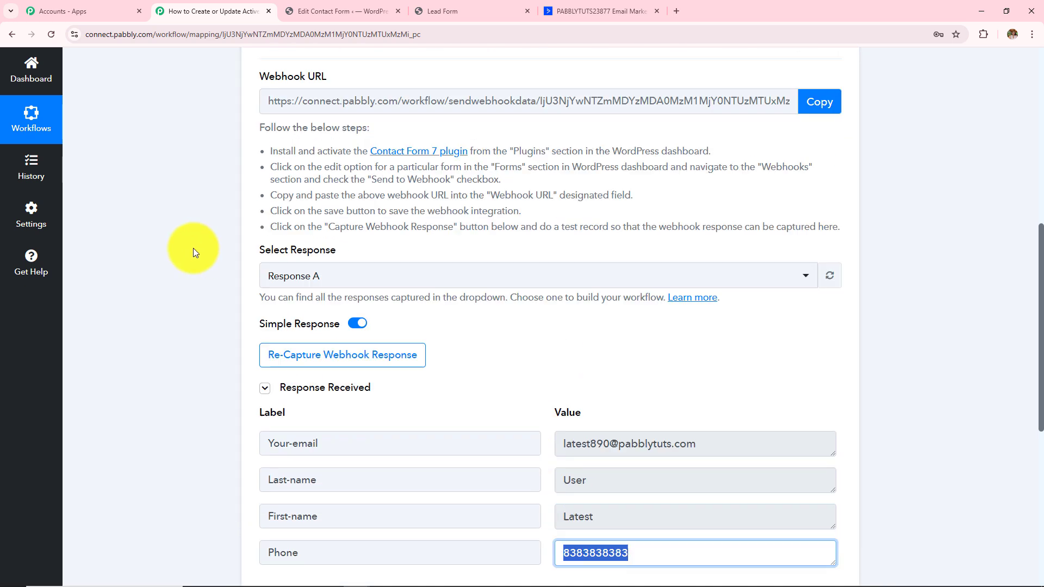
pyautogui.scroll(1, 193, 248)
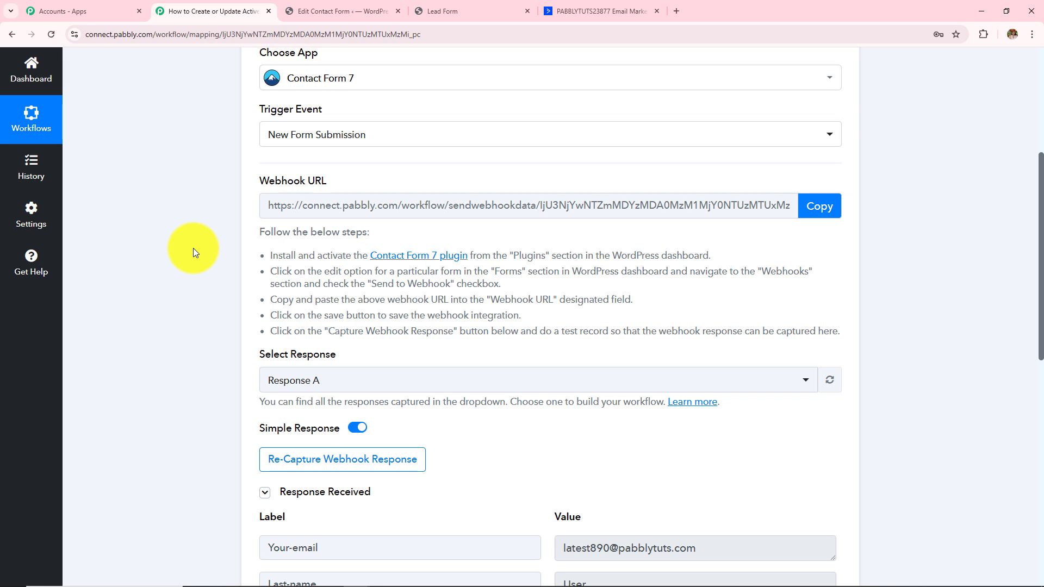
pyautogui.scroll(1, 194, 248)
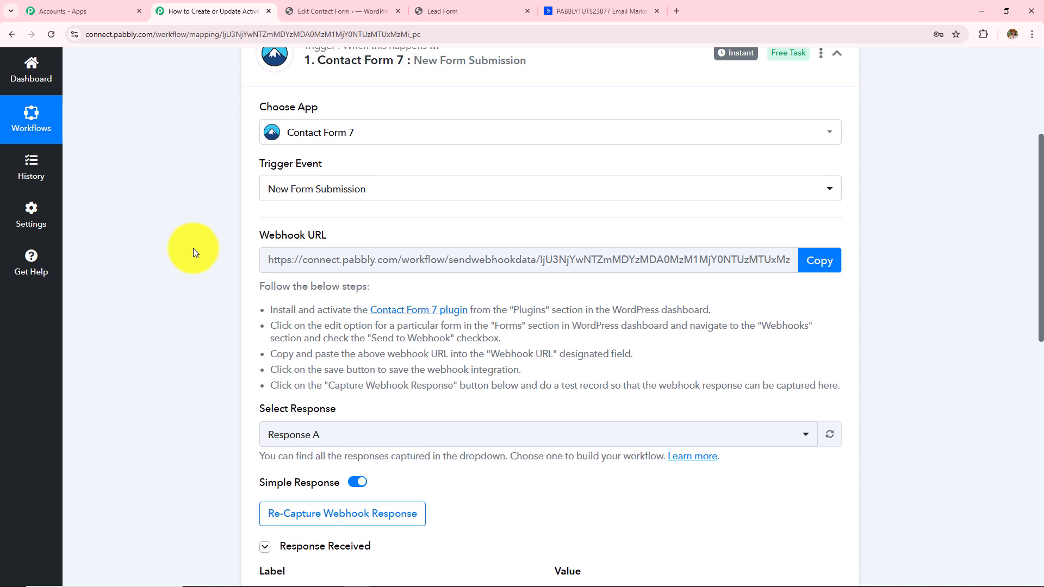
pyautogui.scroll(1, 193, 248)
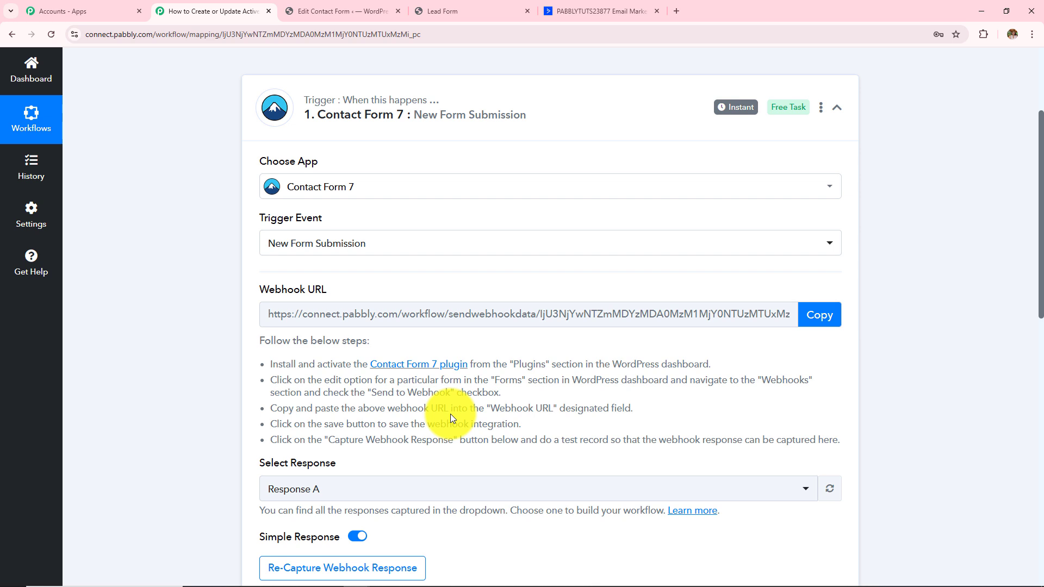
pyautogui.scroll(2, 450, 413)
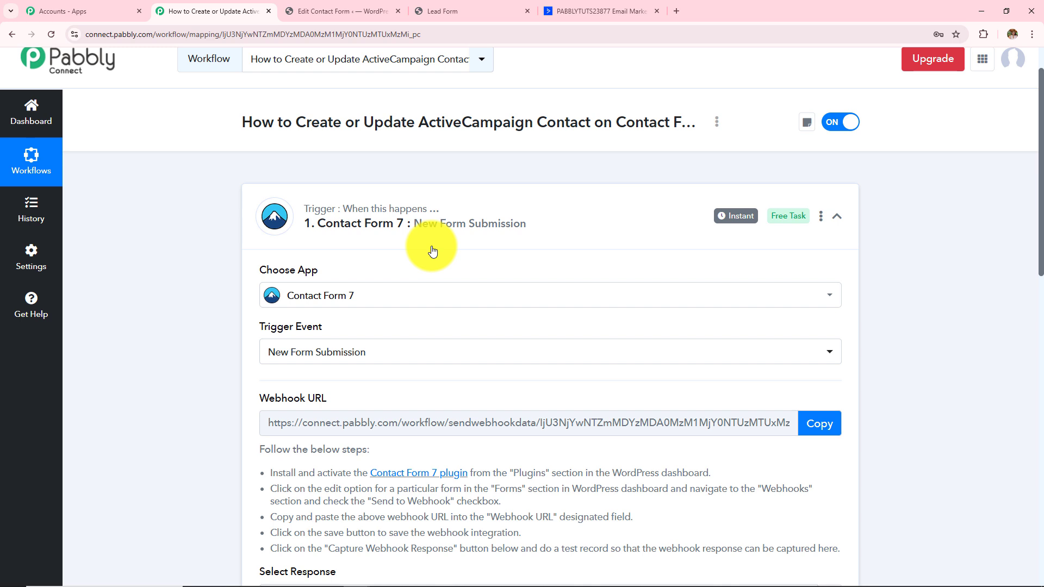
pyautogui.moveTo(613, 121); pyautogui.dragTo(697, 122)
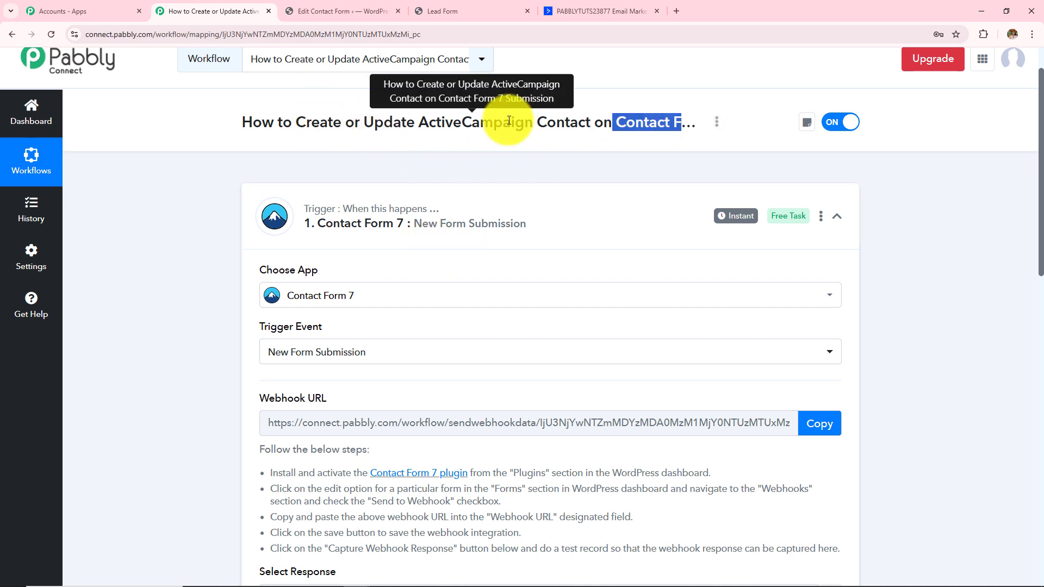
pyautogui.scroll(-15, 169, 286)
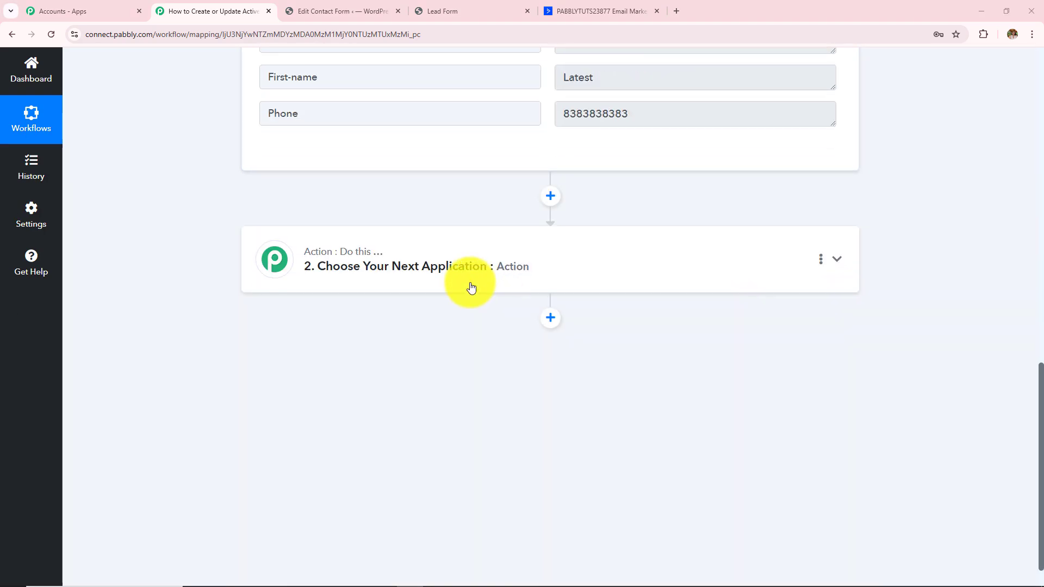
# - Set the next action to ActiveCampaign with the Create or Update Contact event
pyautogui.click(471, 288)
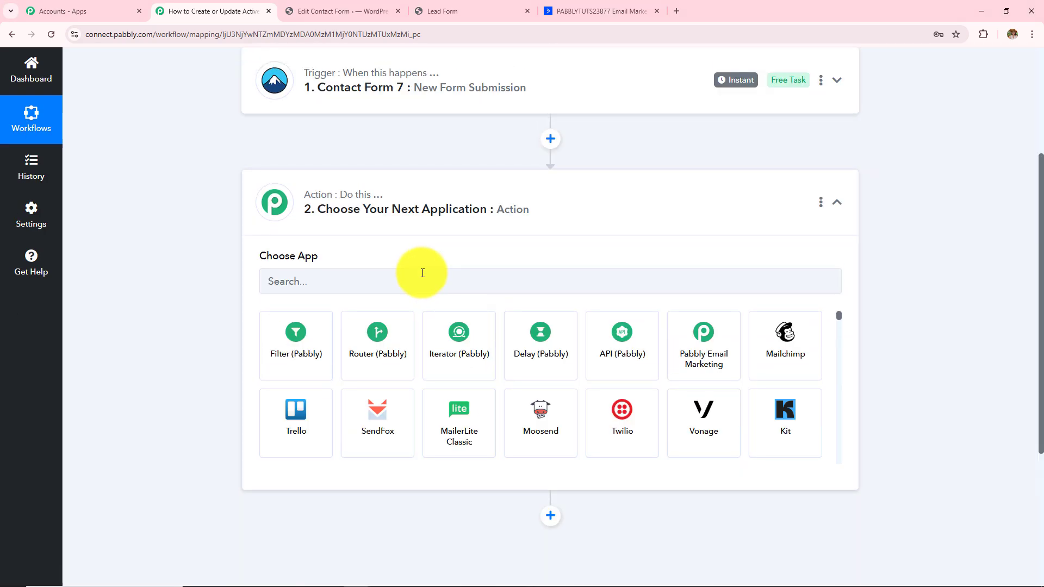
pyautogui.click(422, 273)
pyautogui.write('Active')
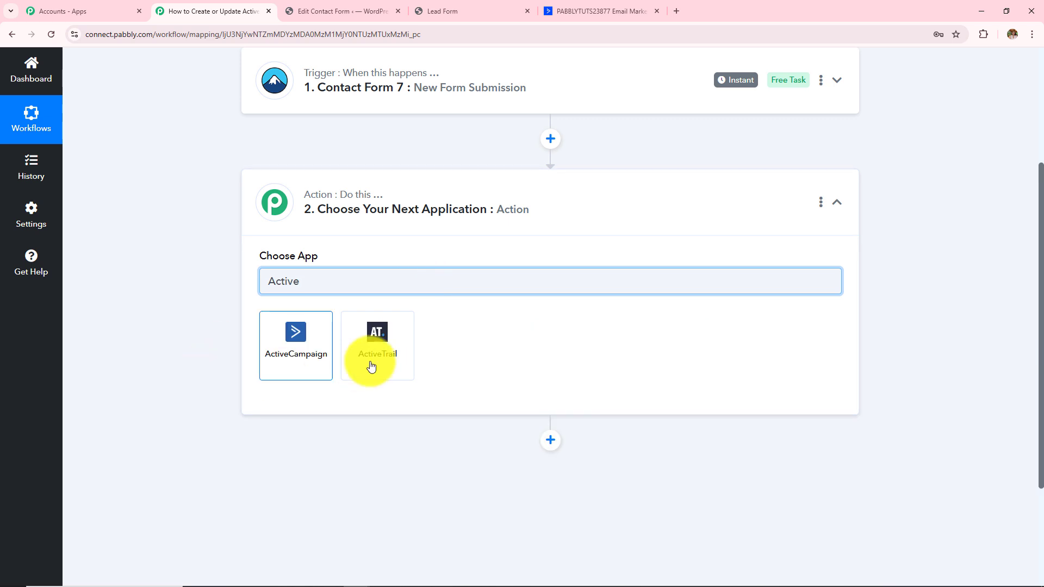
pyautogui.click(310, 351)
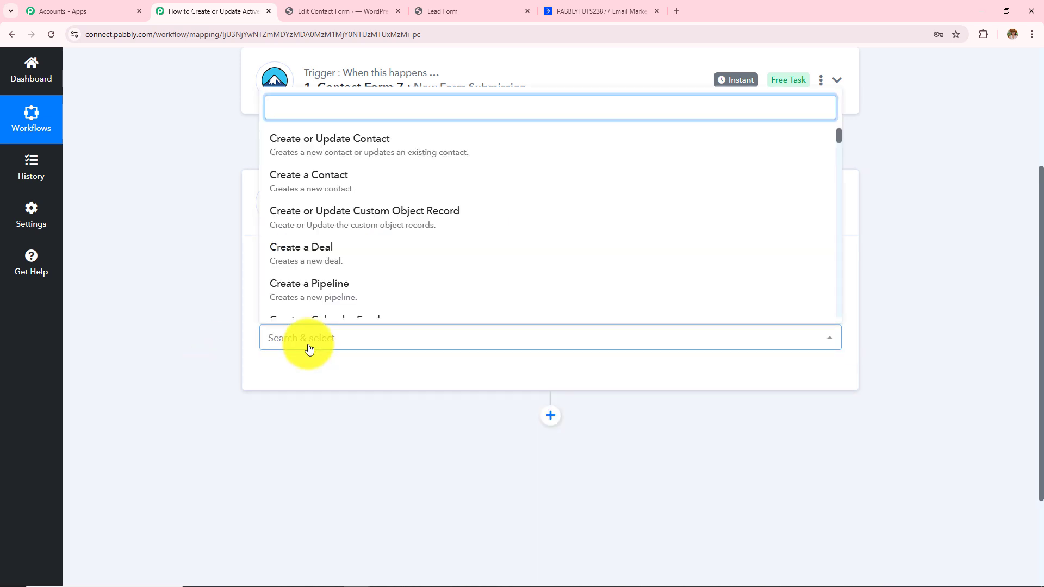
pyautogui.click(310, 153)
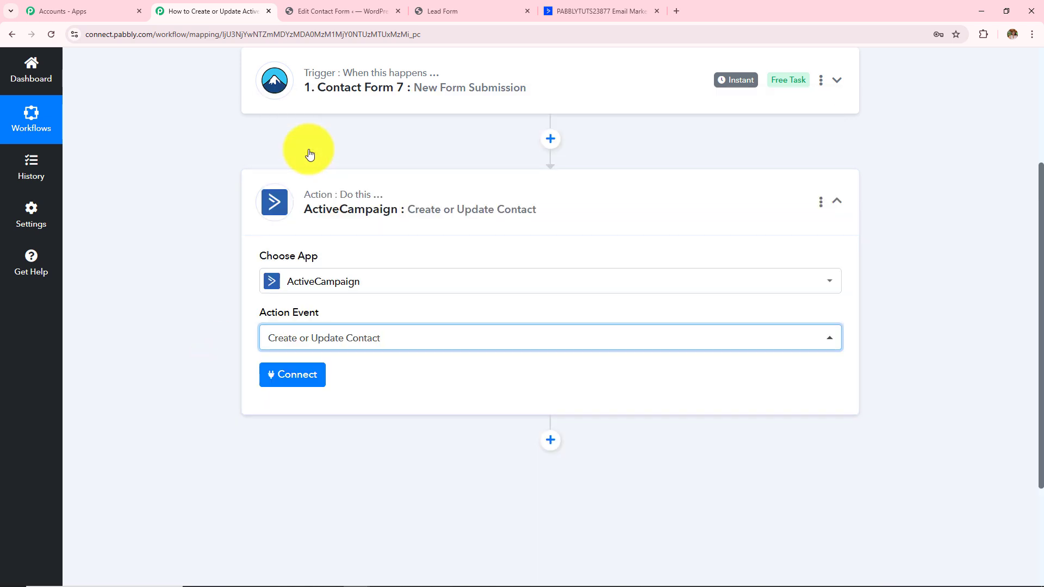
# - Start a new ActiveCampaign connection, noting it requires an API key and URL
pyautogui.click(305, 370)
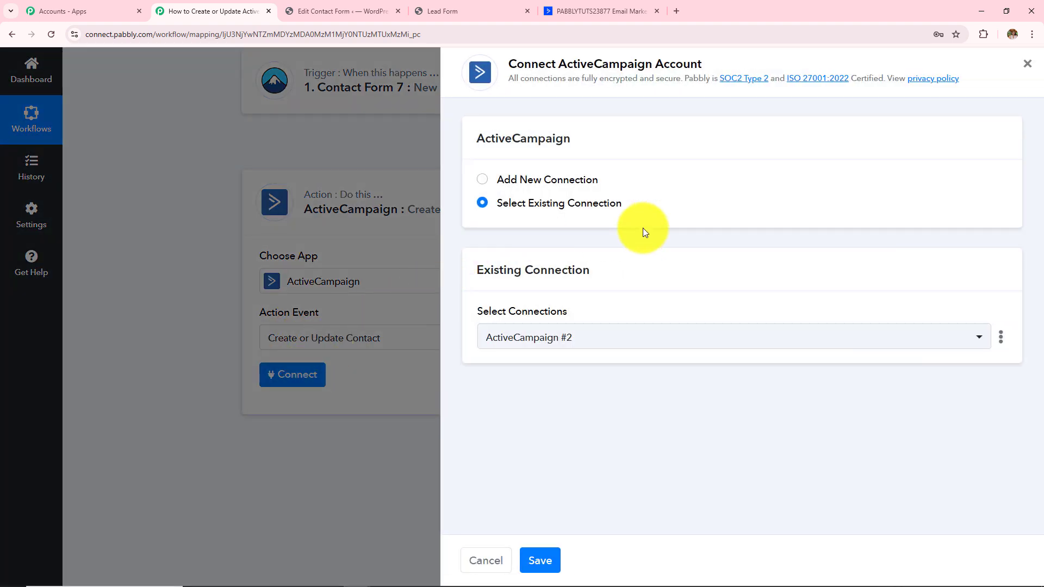
pyautogui.click(482, 180)
pyautogui.scroll(-2, 552, 321)
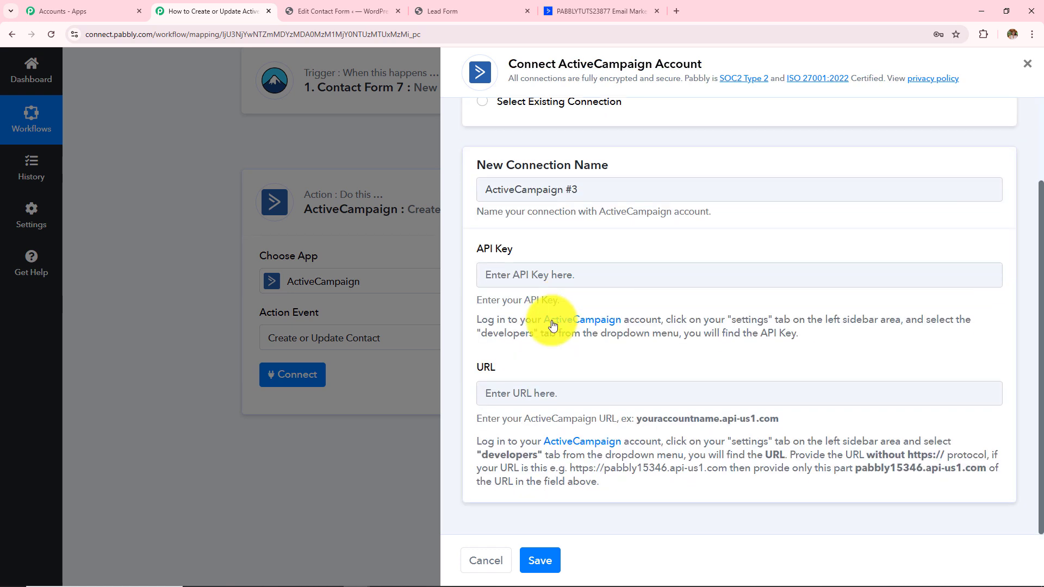
pyautogui.moveTo(477, 249); pyautogui.dragTo(593, 253)
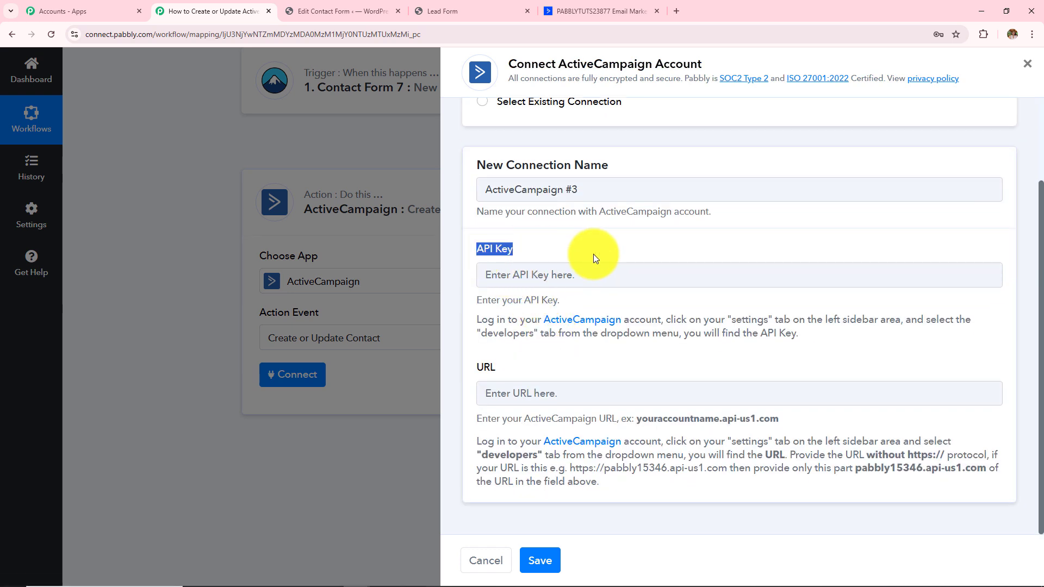
pyautogui.moveTo(477, 365); pyautogui.dragTo(560, 370)
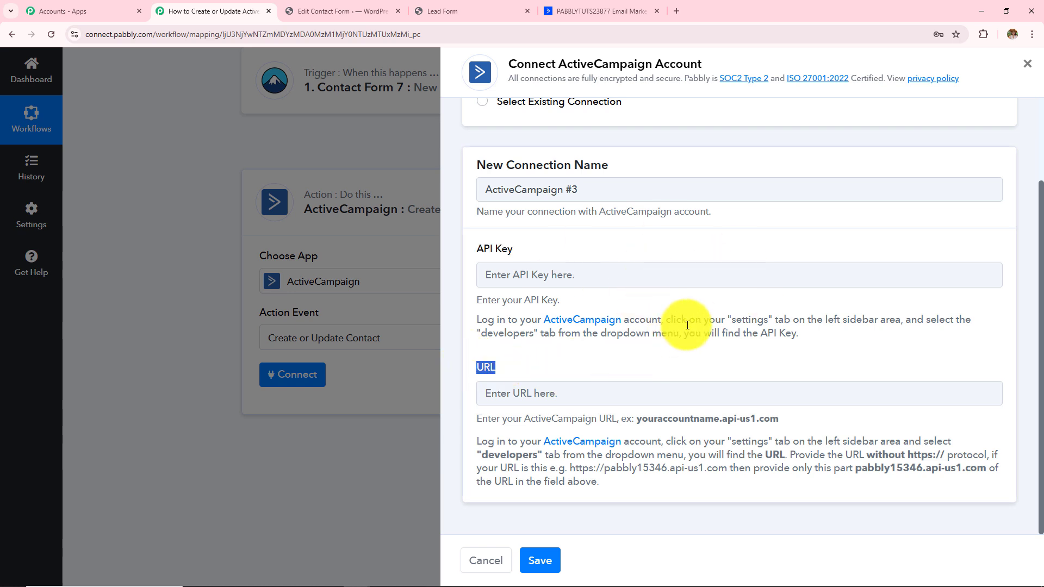
pyautogui.click(598, 11)
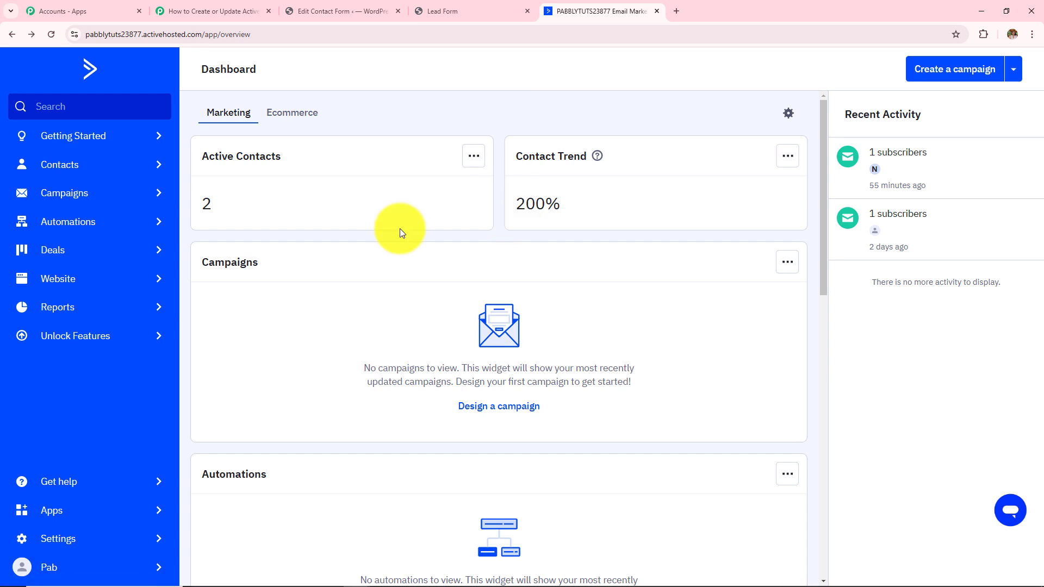
# - Copy the account's API key from ActiveCampaign's Settings > Developer page
pyautogui.click(58, 539)
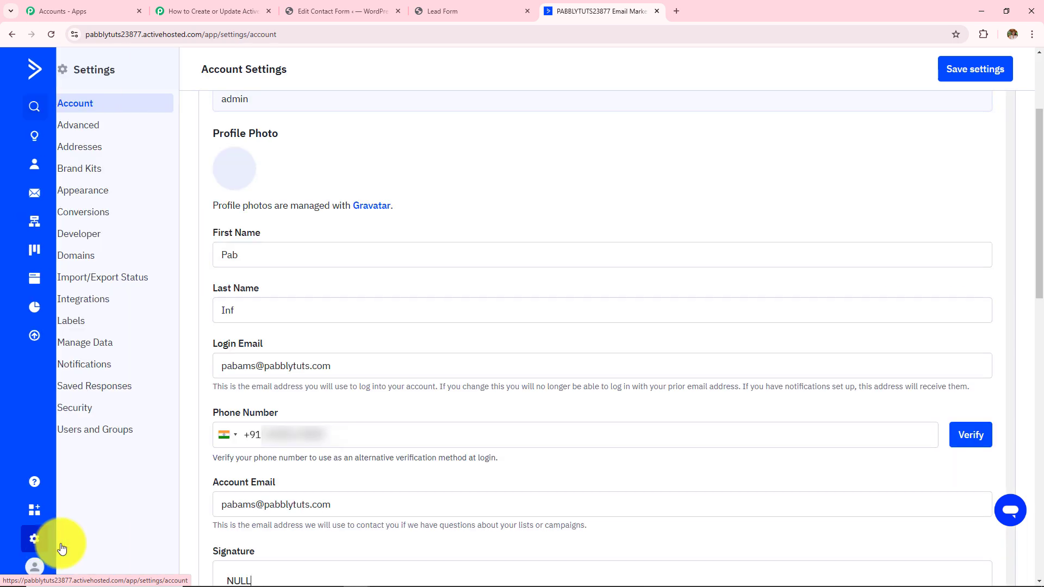
pyautogui.click(103, 234)
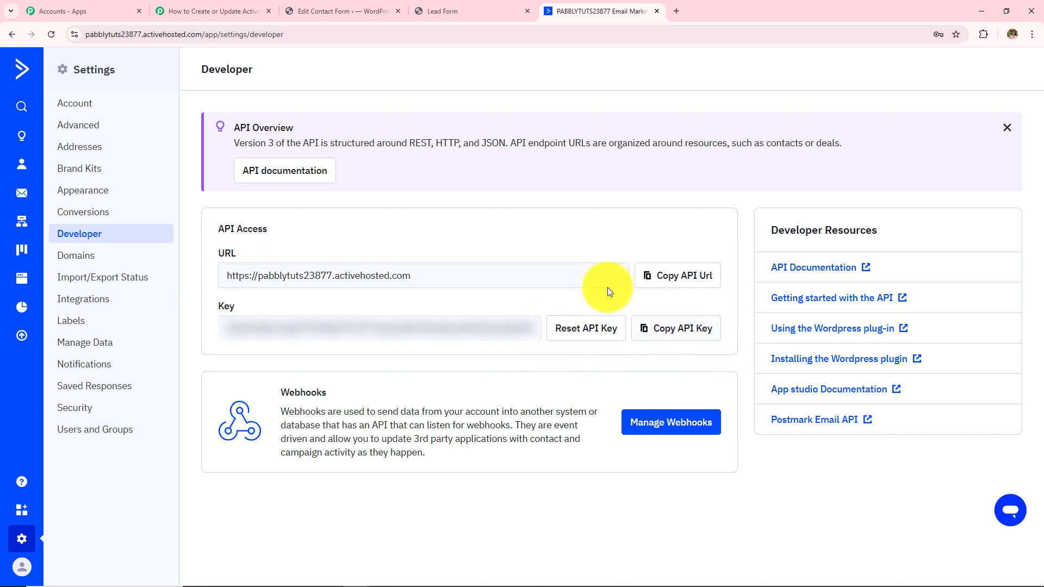
pyautogui.click(686, 329)
# - Paste the API key and the ActiveCampaign account address into the connection form
pyautogui.click(214, 11)
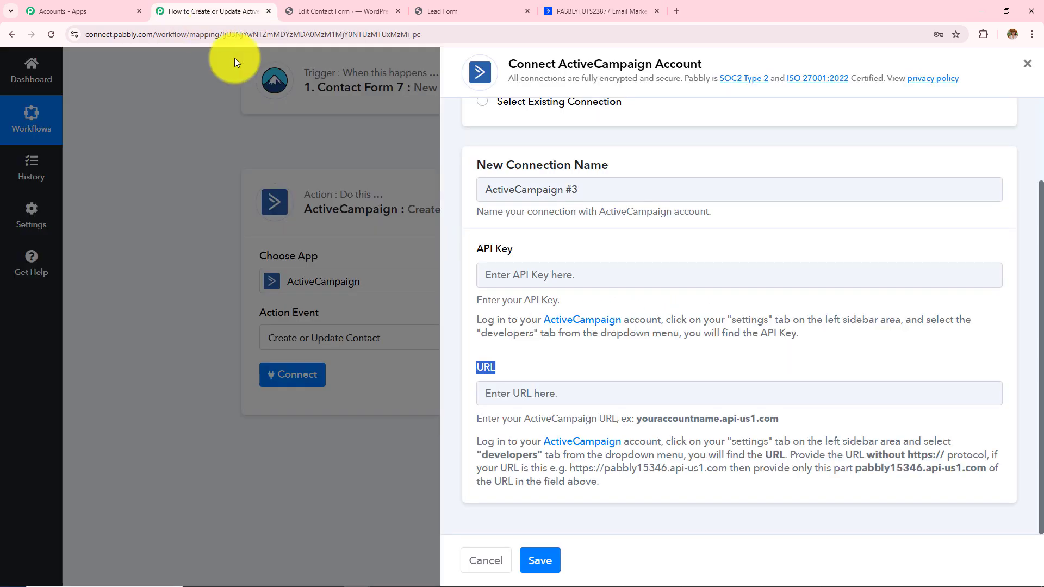
pyautogui.click(571, 275)
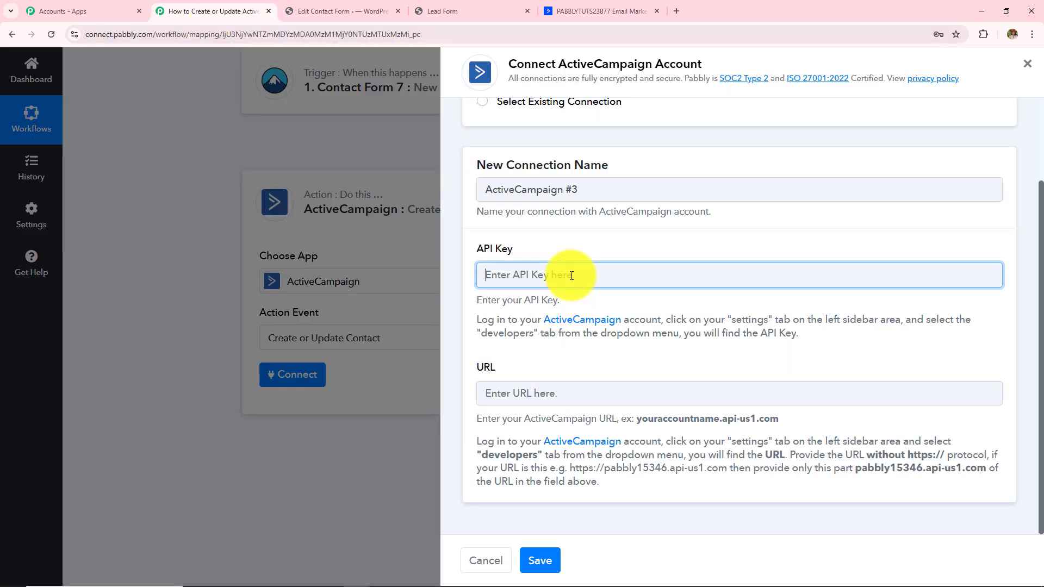
pyautogui.hotkey('ctrl', 'v')
pyautogui.click(560, 384)
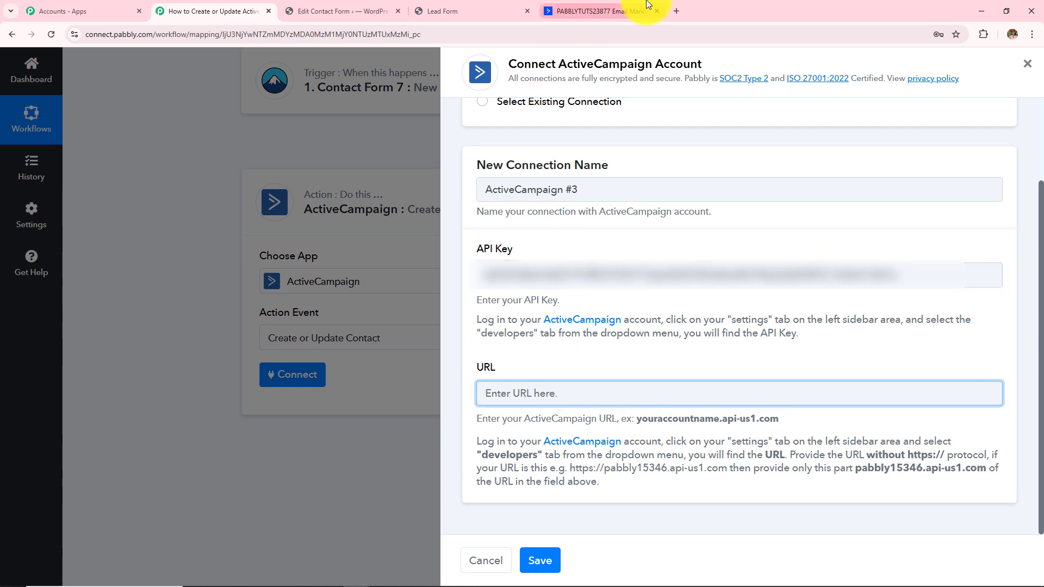
pyautogui.click(631, 11)
pyautogui.click(245, 35)
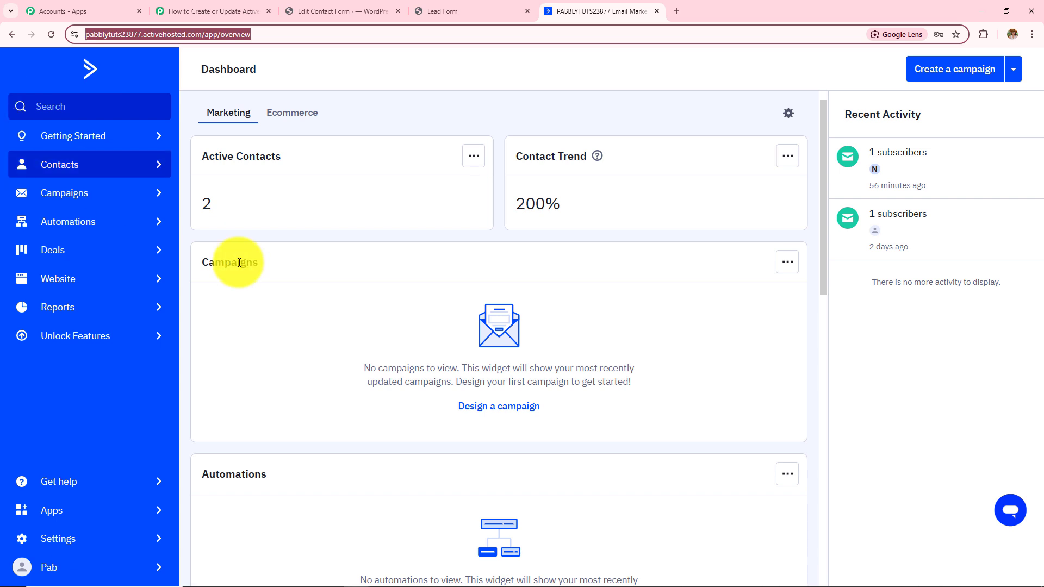
pyautogui.click(205, 10)
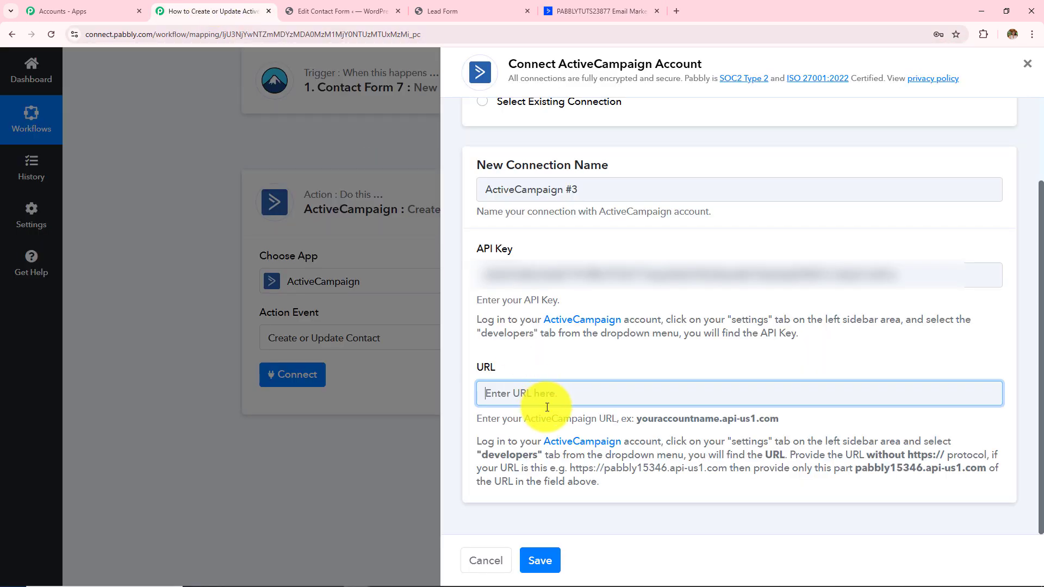
pyautogui.hotkey('ctrl', 'v')
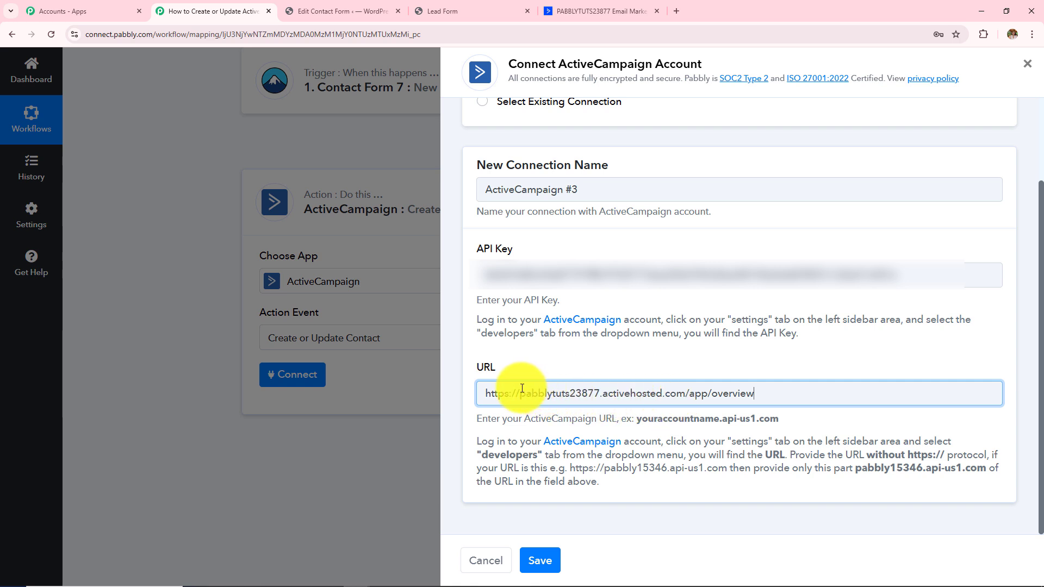
pyautogui.moveTo(521, 390); pyautogui.dragTo(443, 399)
pyautogui.press('BackSpace')
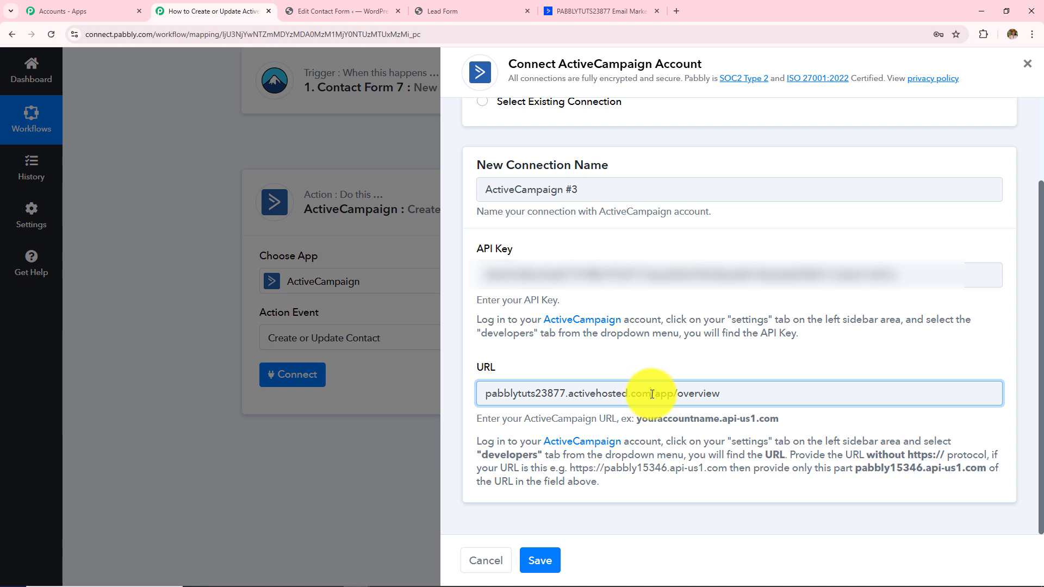
pyautogui.moveTo(650, 393); pyautogui.dragTo(749, 394)
pyautogui.press('BackSpace')
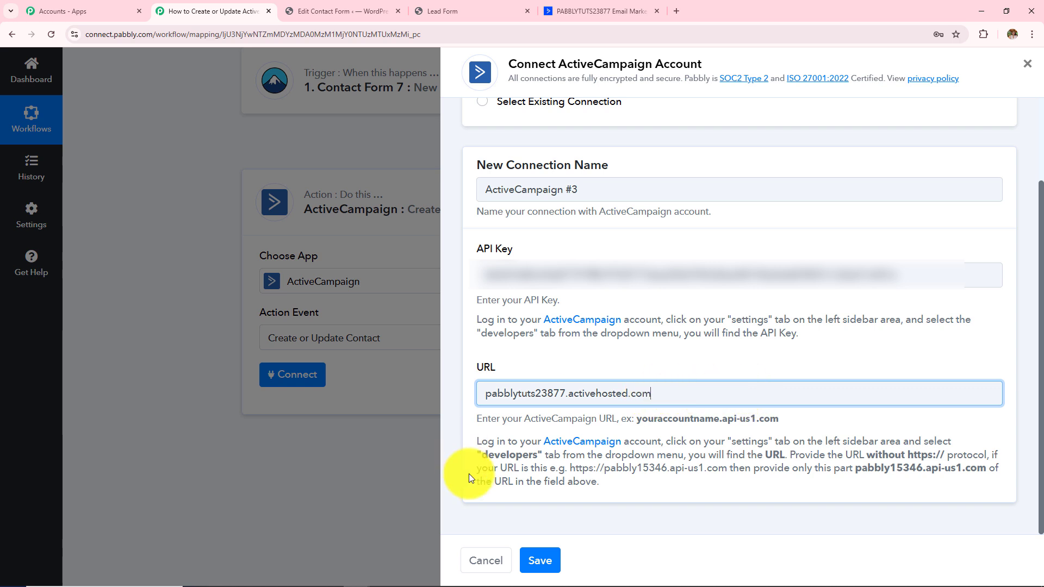
pyautogui.click(542, 563)
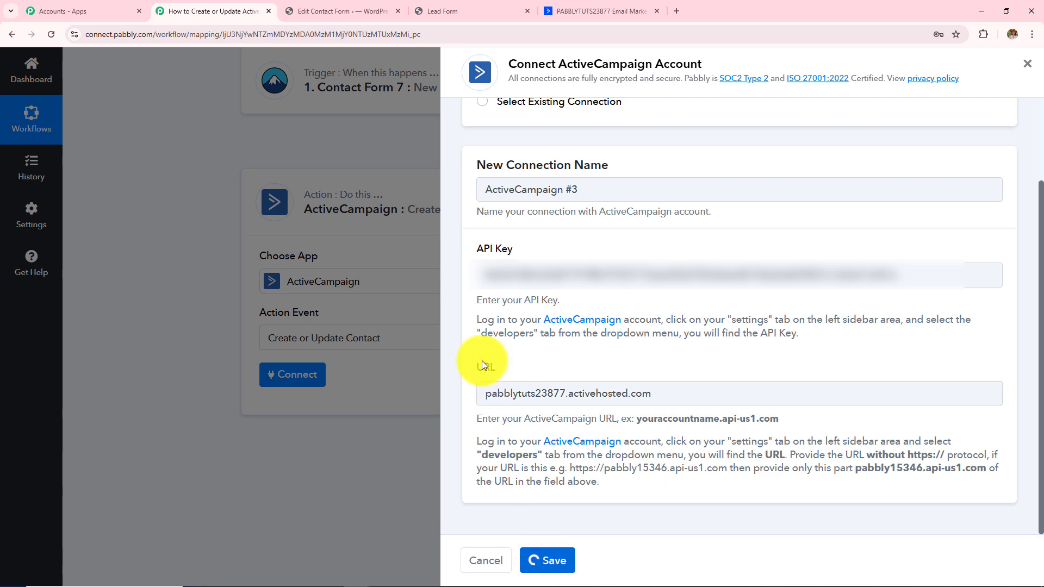
# - Map the Contact Form 7 submitted email into the ActiveCampaign Email field
pyautogui.scroll(-5, 482, 360)
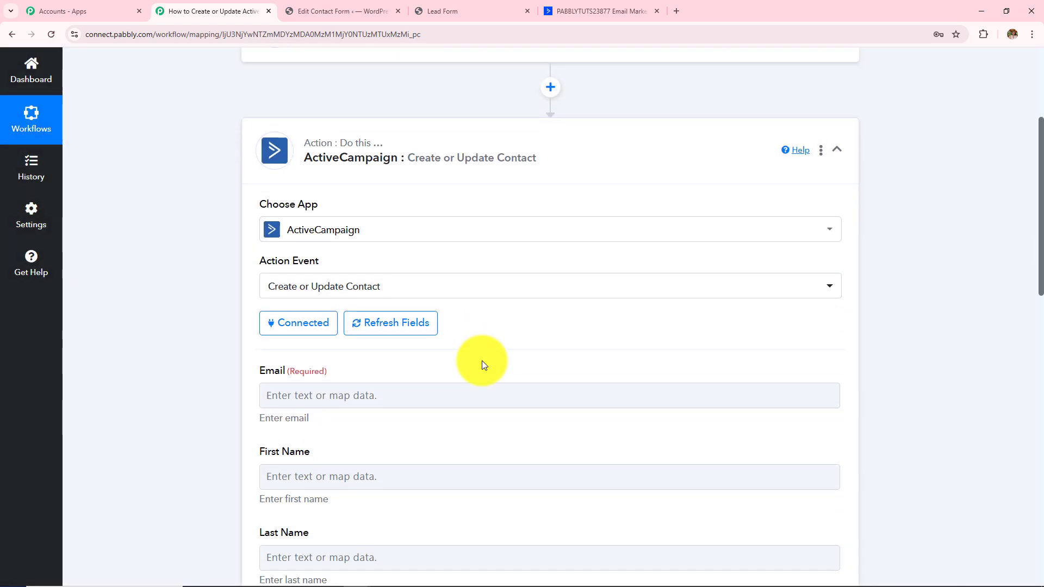
pyautogui.scroll(-6, 506, 405)
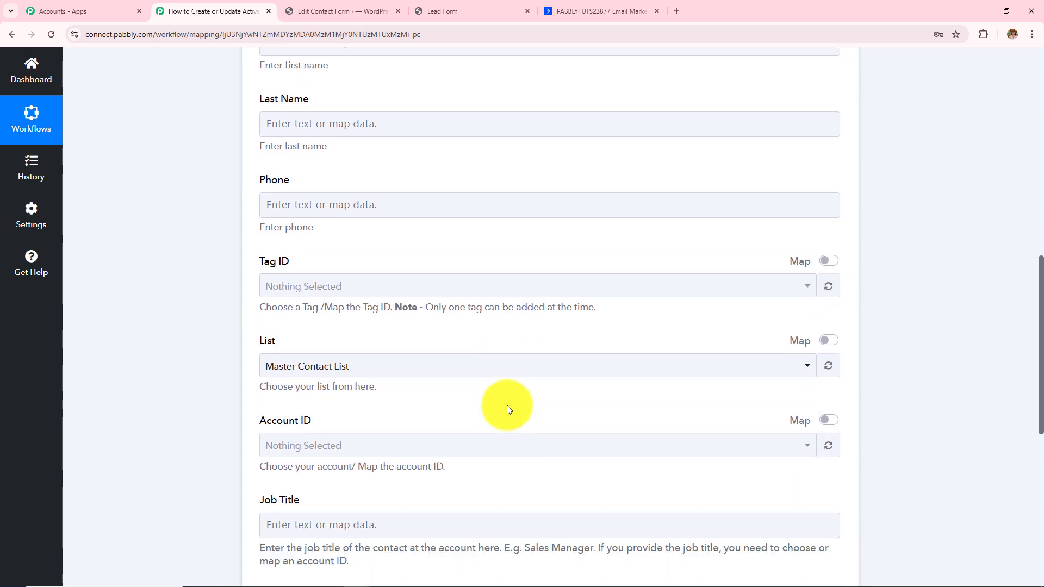
pyautogui.scroll(8, 507, 405)
pyautogui.scroll(1, 506, 405)
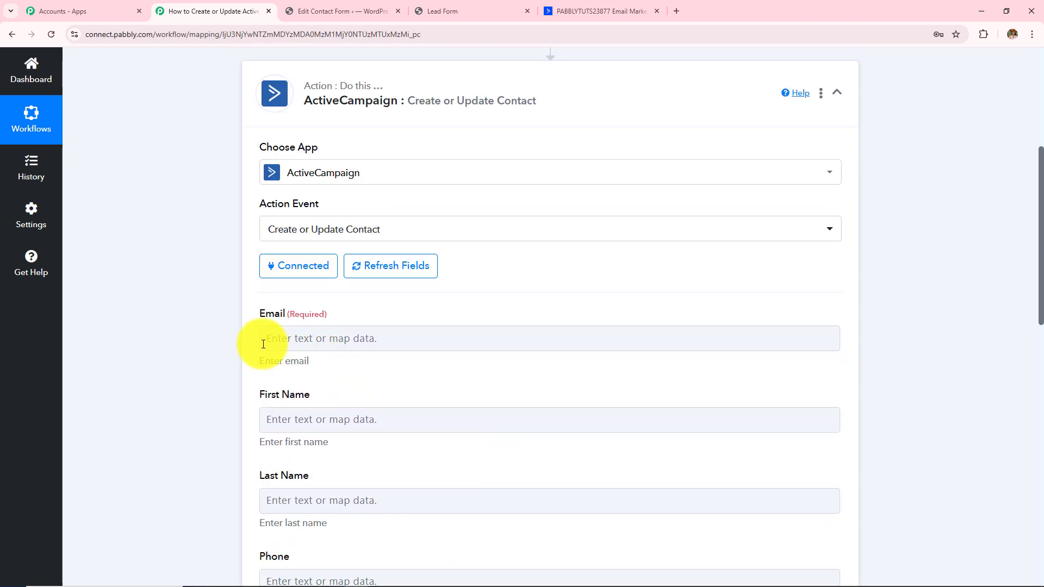
pyautogui.moveTo(260, 310); pyautogui.dragTo(410, 338)
pyautogui.scroll(-1, 413, 338)
pyautogui.scroll(-2, 412, 338)
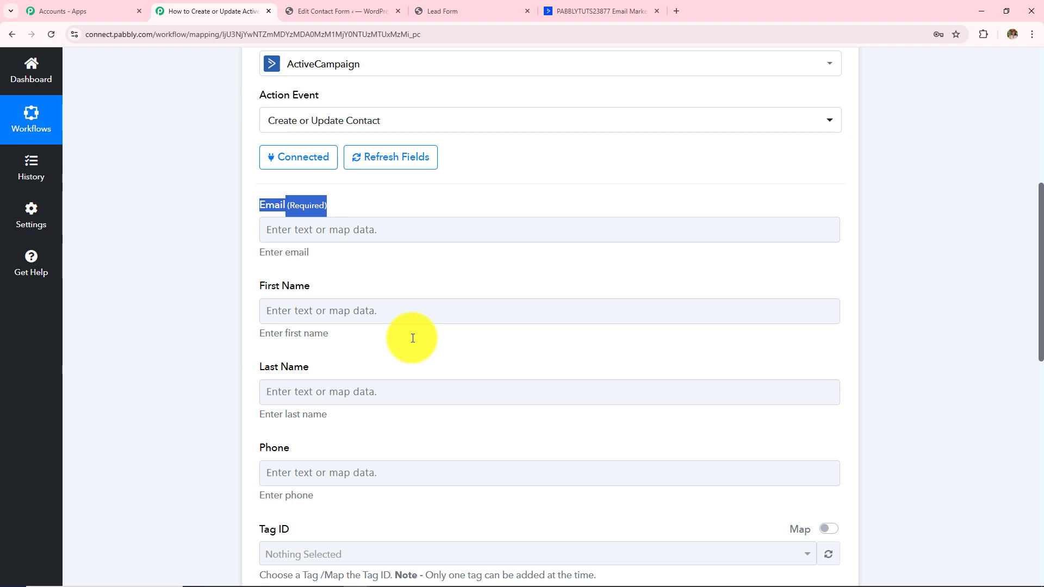
pyautogui.scroll(6, 412, 338)
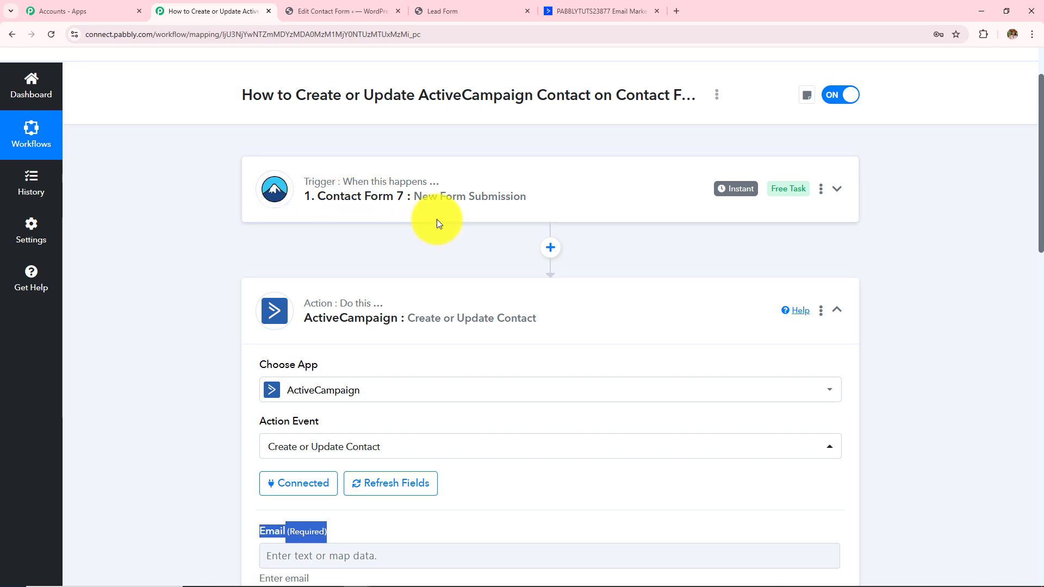
pyautogui.scroll(-6, 441, 337)
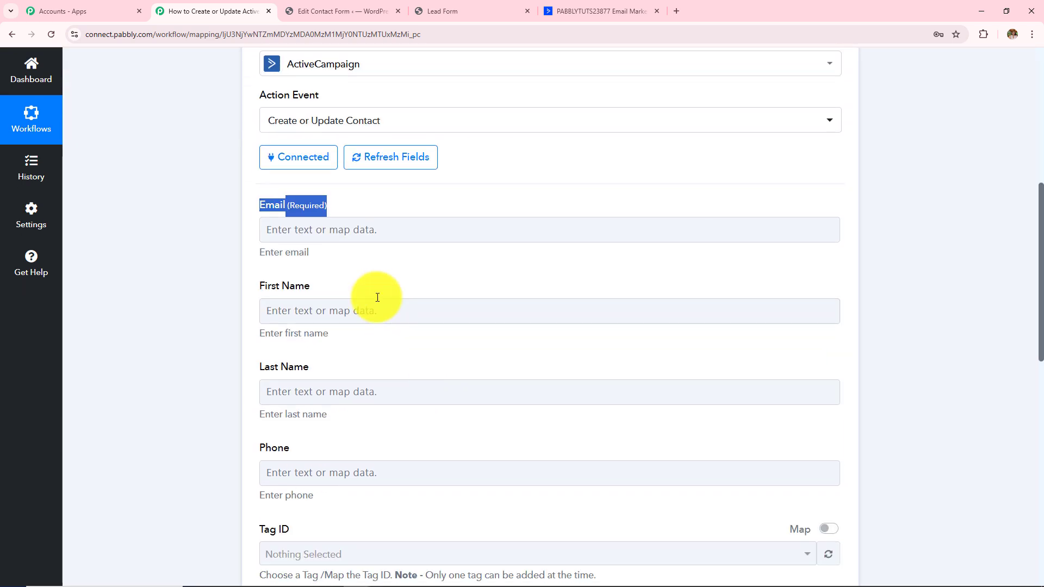
pyautogui.click(326, 235)
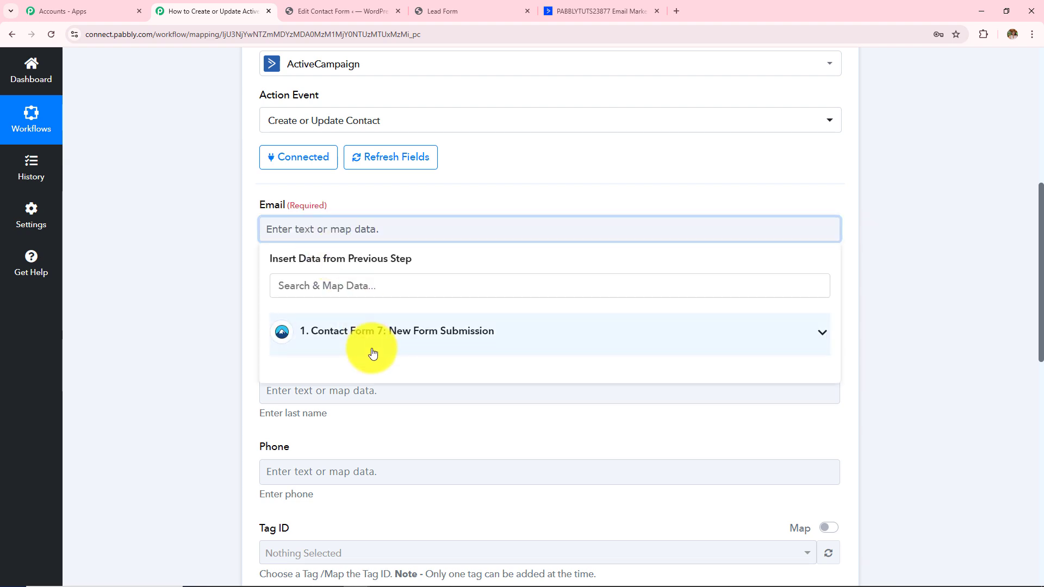
pyautogui.click(372, 354)
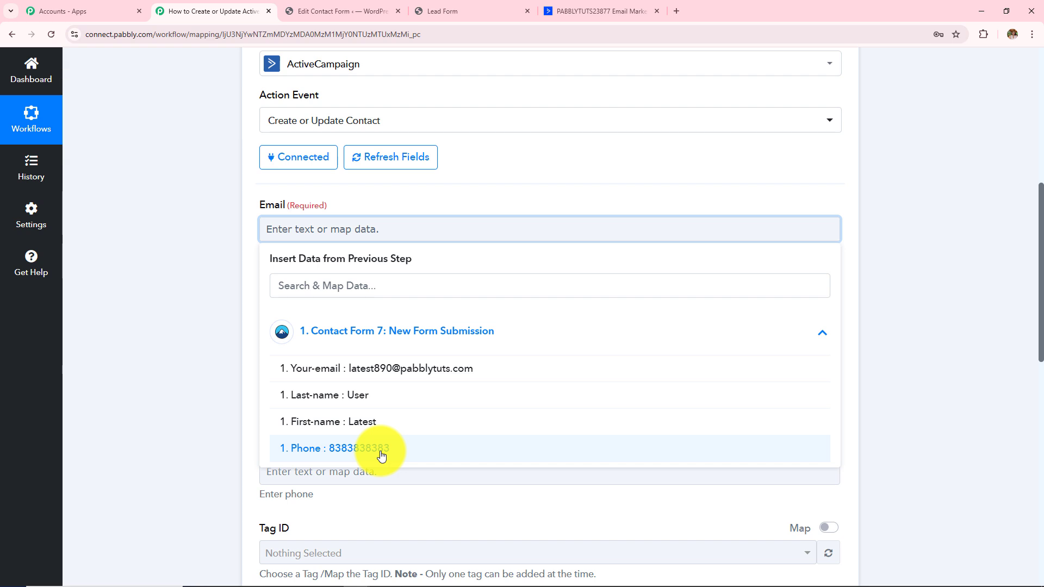
pyautogui.click(375, 375)
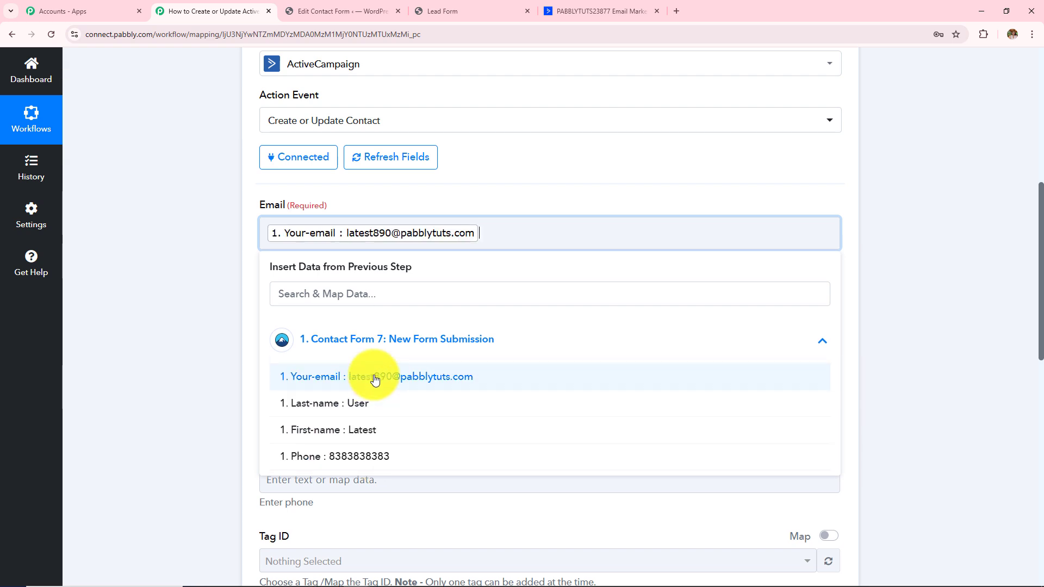
pyautogui.click(234, 276)
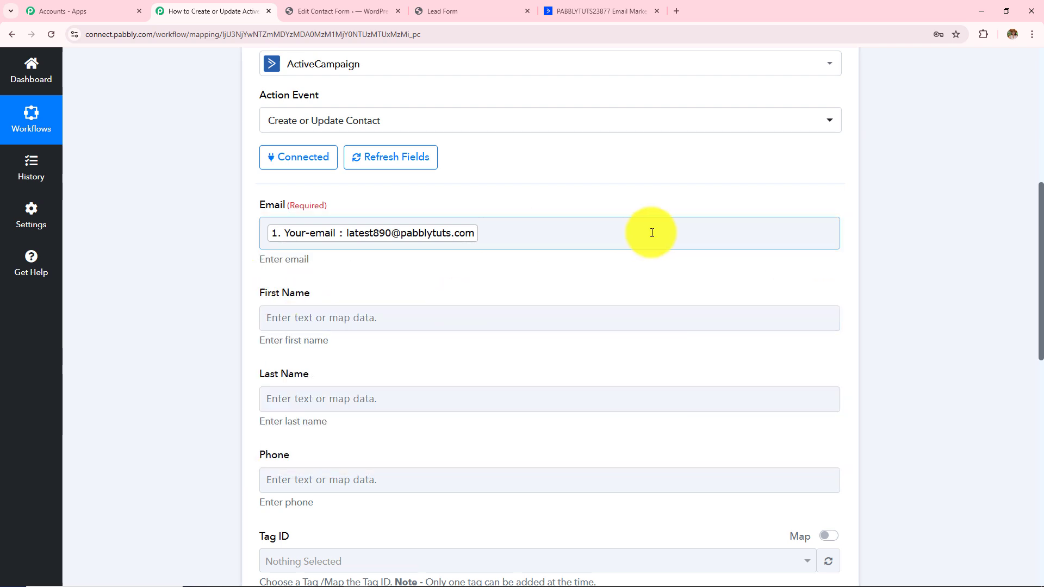
# - Map the submitted First-name, Last-name and Phone values into First Name, Last Name and Phone
pyautogui.scroll(-1, 395, 335)
pyautogui.scroll(-3, 396, 335)
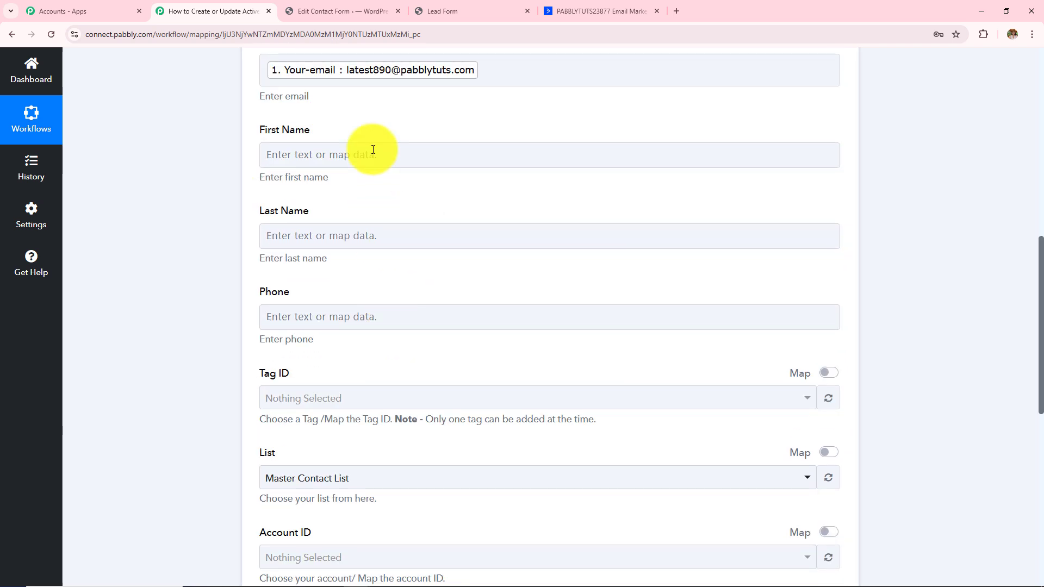
pyautogui.click(373, 154)
pyautogui.click(405, 256)
pyautogui.click(429, 354)
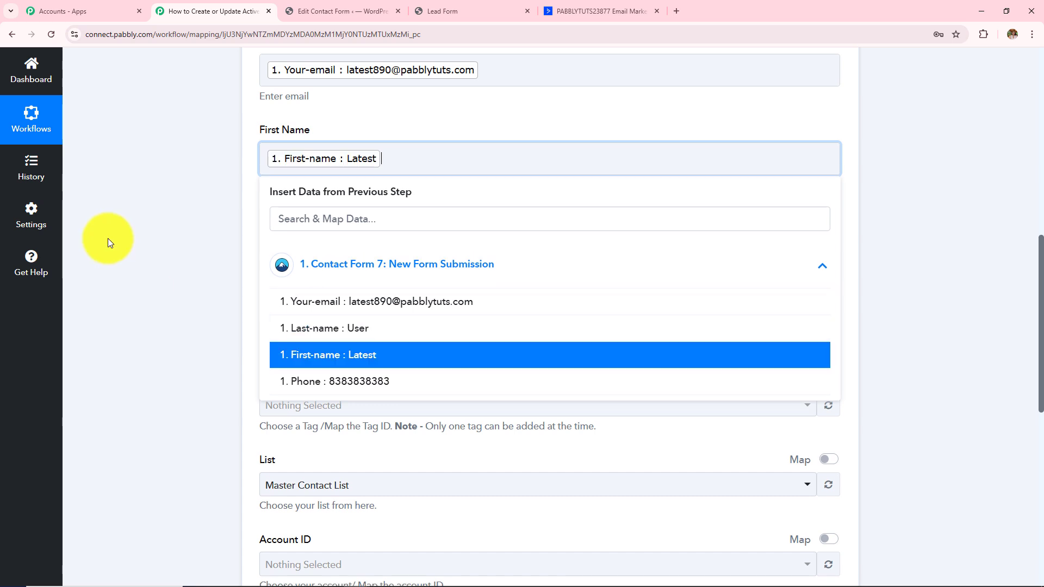
pyautogui.click(105, 240)
pyautogui.click(384, 237)
pyautogui.click(415, 348)
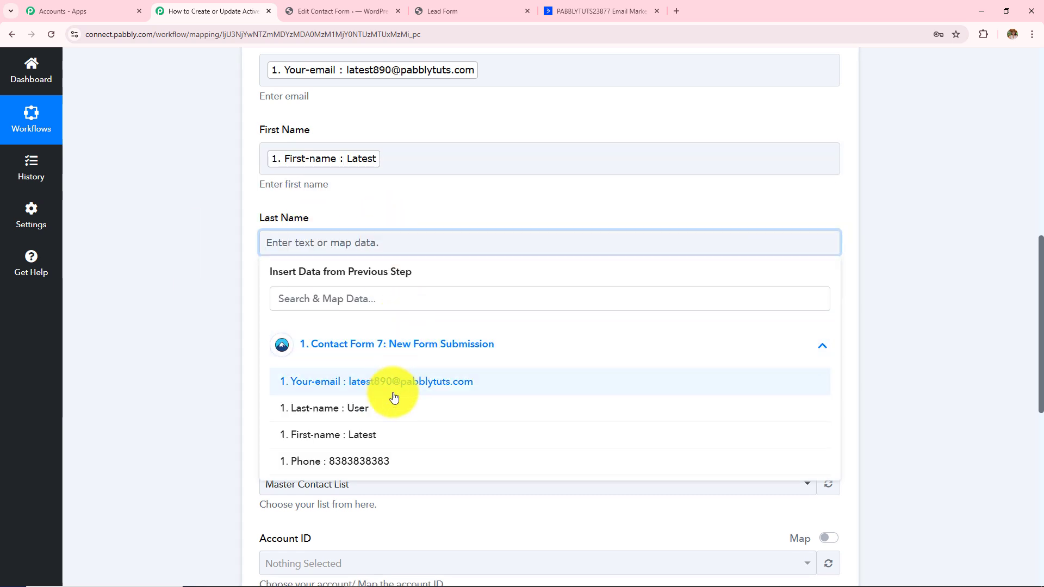
pyautogui.click(380, 405)
pyautogui.click(338, 343)
pyautogui.scroll(-2, 403, 291)
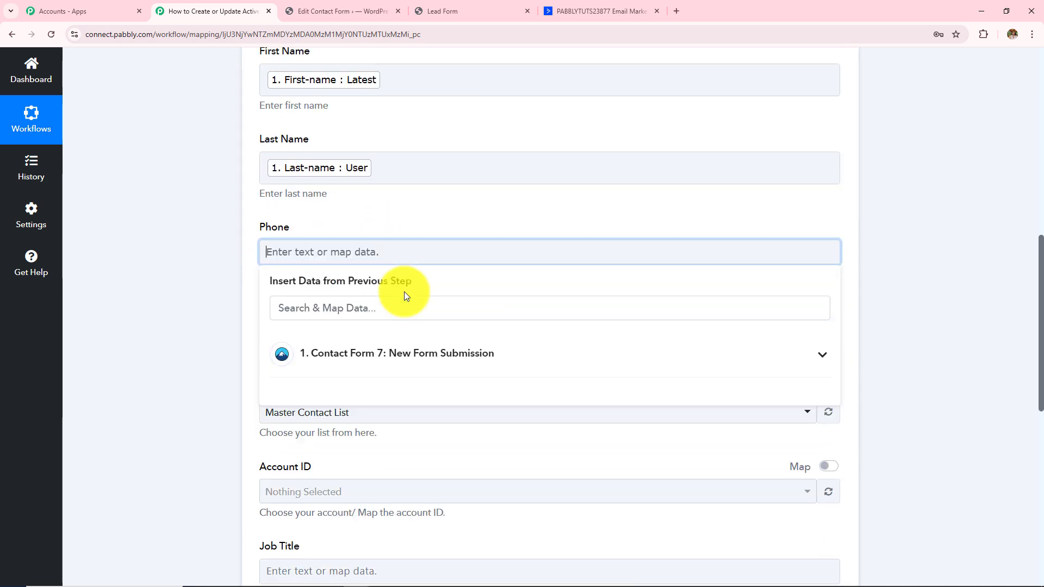
pyautogui.click(403, 326)
pyautogui.click(375, 445)
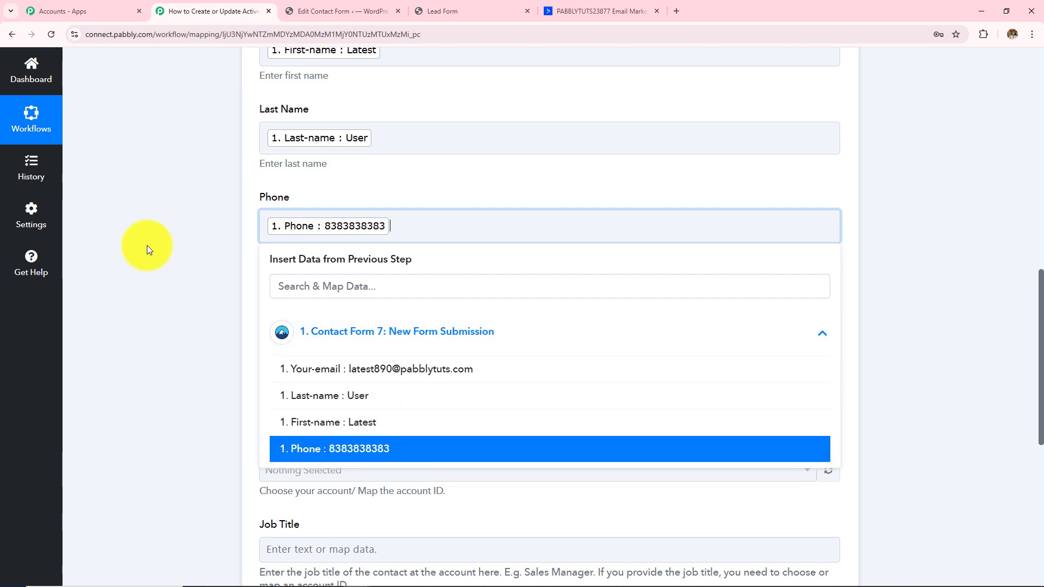
pyautogui.click(147, 246)
# - Choose Master Contact List as the contact's list and review the remaining optional fields
pyautogui.scroll(-2, 434, 244)
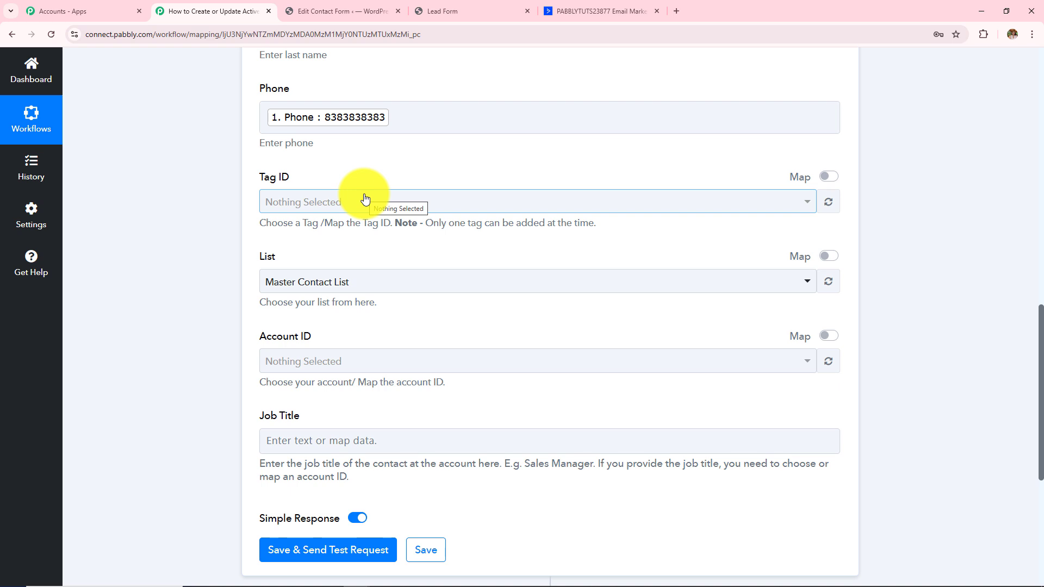
pyautogui.moveTo(259, 221); pyautogui.dragTo(647, 235)
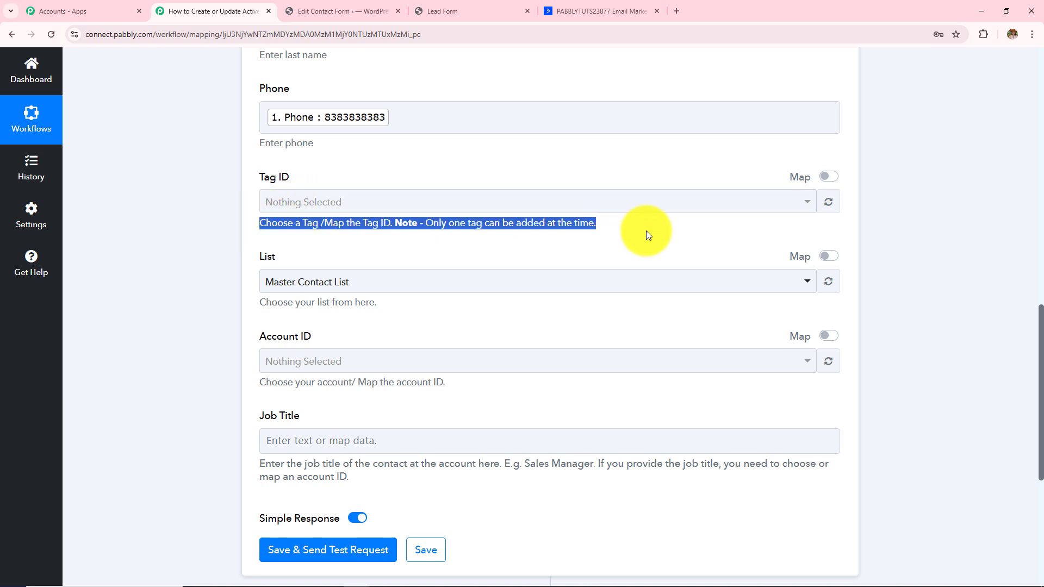
pyautogui.scroll(-1, 646, 234)
pyautogui.click(373, 231)
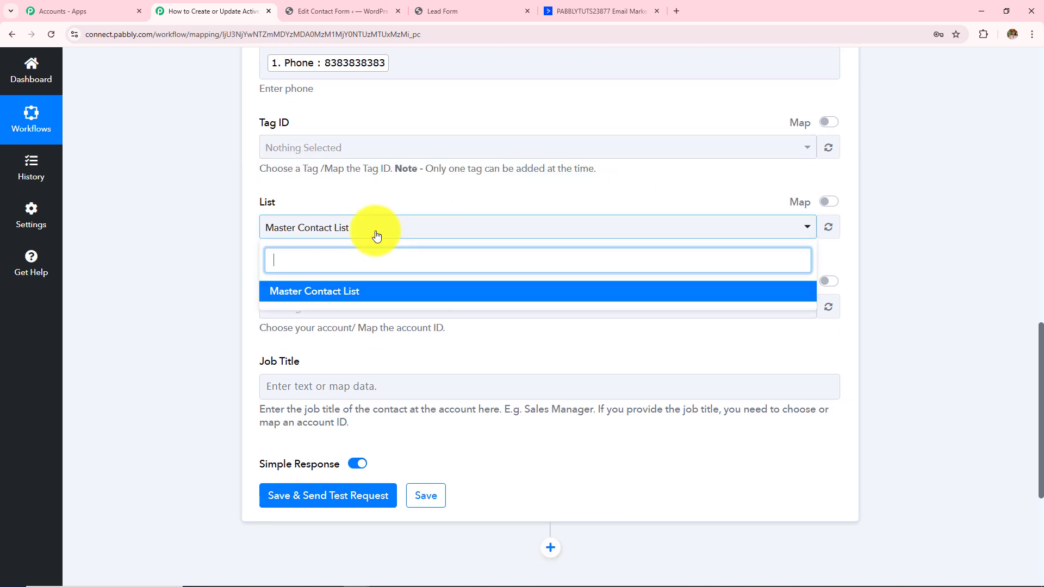
pyautogui.click(388, 294)
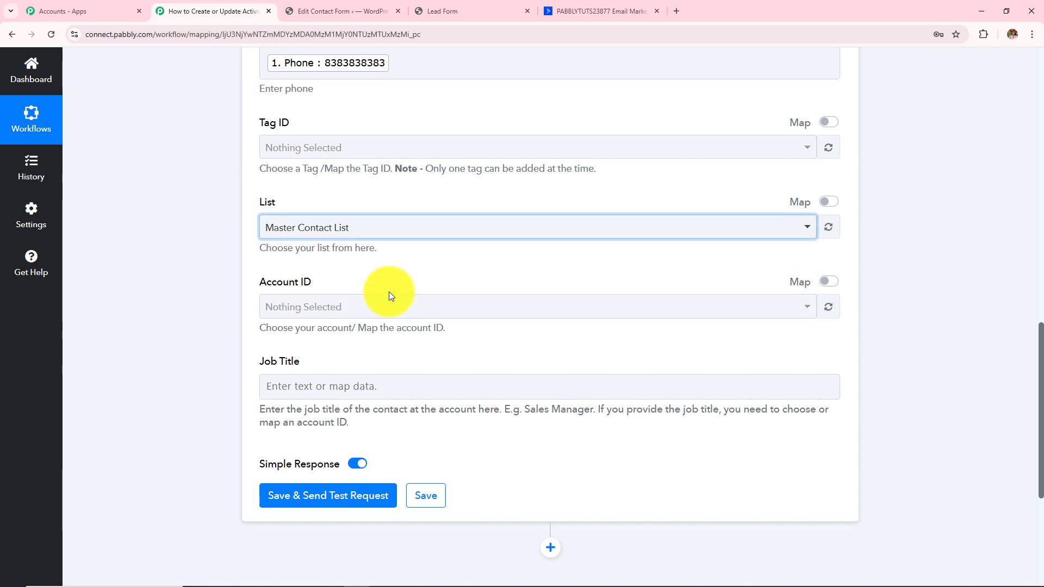
pyautogui.moveTo(258, 284); pyautogui.dragTo(387, 302)
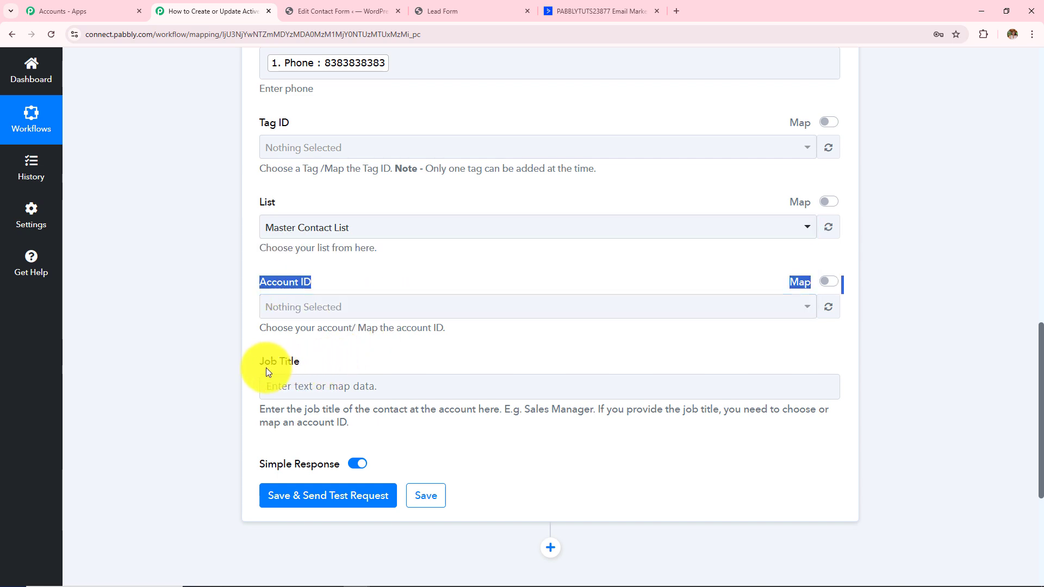
pyautogui.moveTo(264, 365); pyautogui.dragTo(319, 362)
pyautogui.scroll(10, 320, 360)
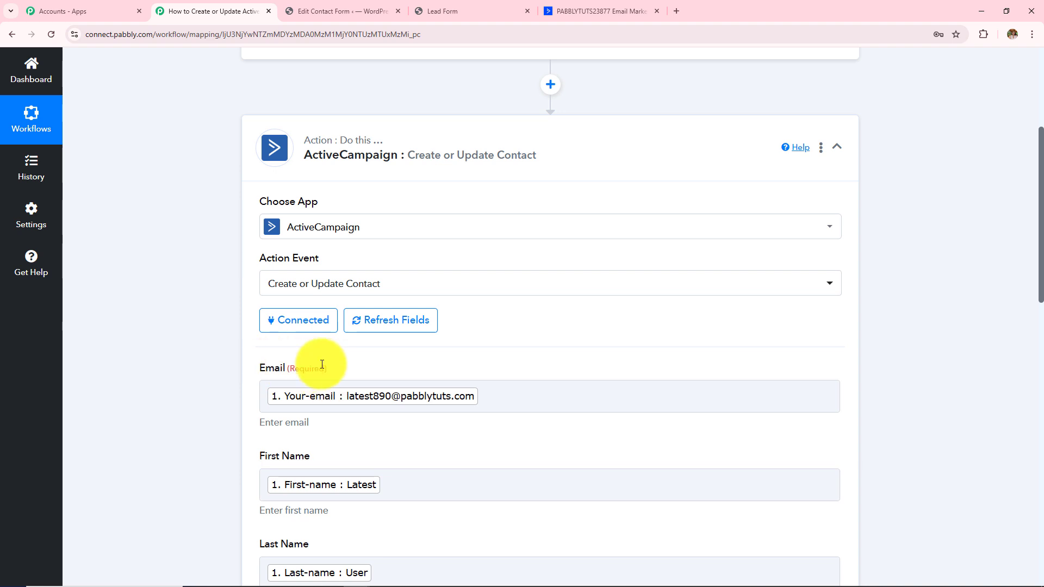
pyautogui.scroll(-2, 313, 354)
pyautogui.scroll(-10, 314, 353)
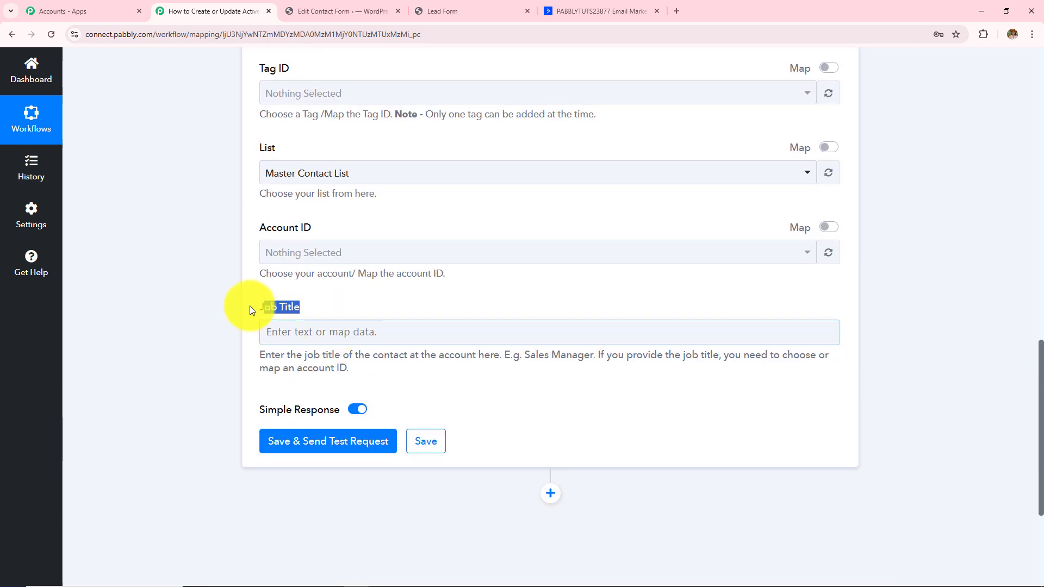
pyautogui.click(540, 286)
pyautogui.scroll(8, 559, 283)
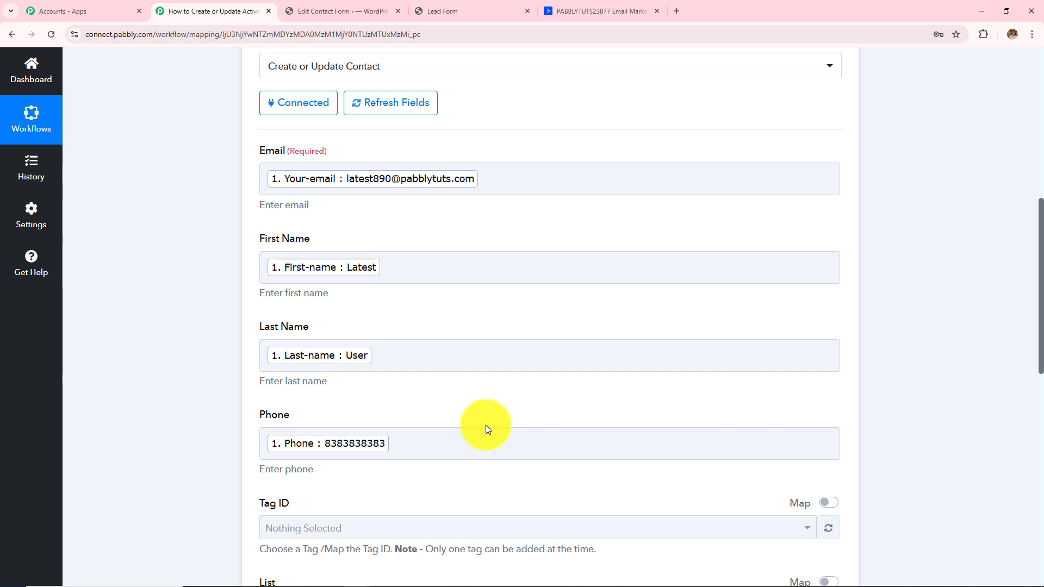
pyautogui.scroll(-3, 485, 425)
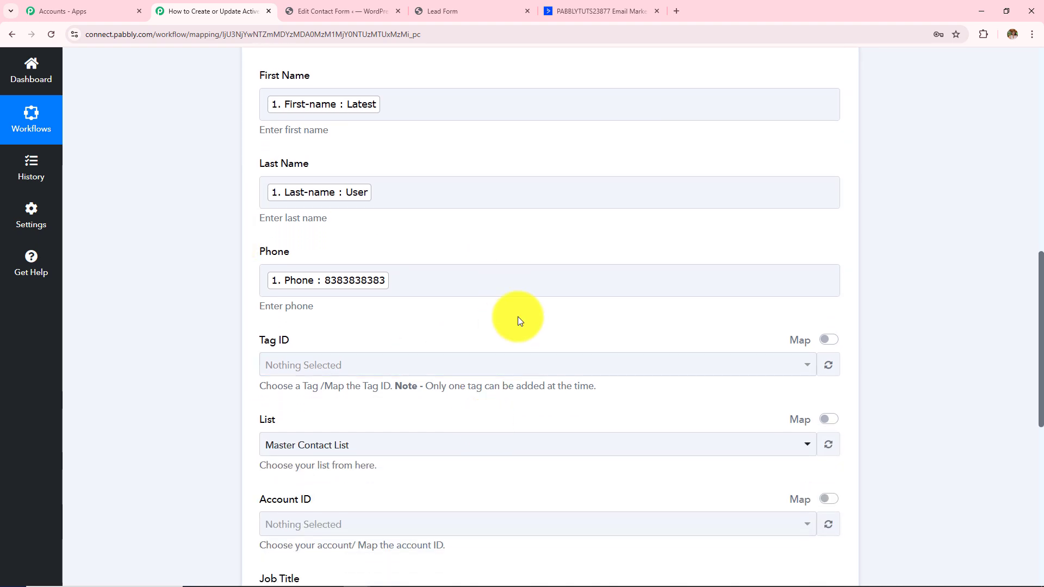
pyautogui.scroll(5, 518, 316)
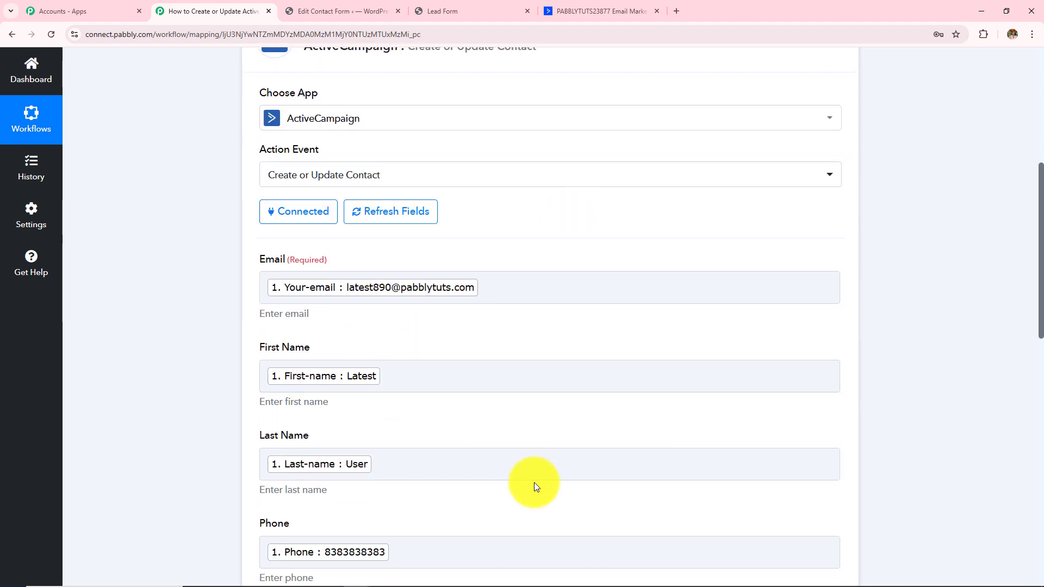
pyautogui.scroll(-8, 534, 482)
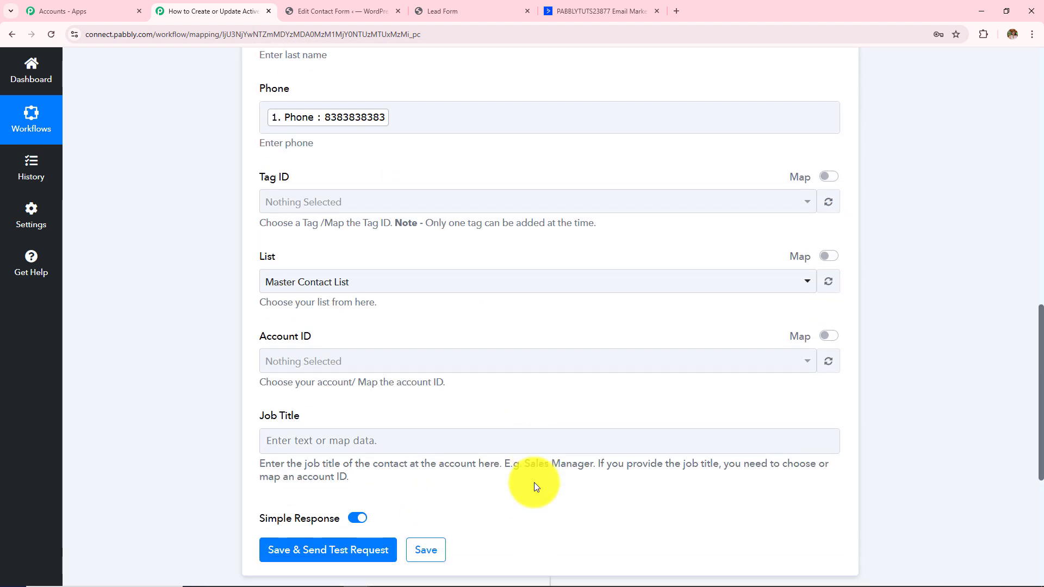
pyautogui.scroll(-3, 534, 482)
pyautogui.scroll(8, 530, 484)
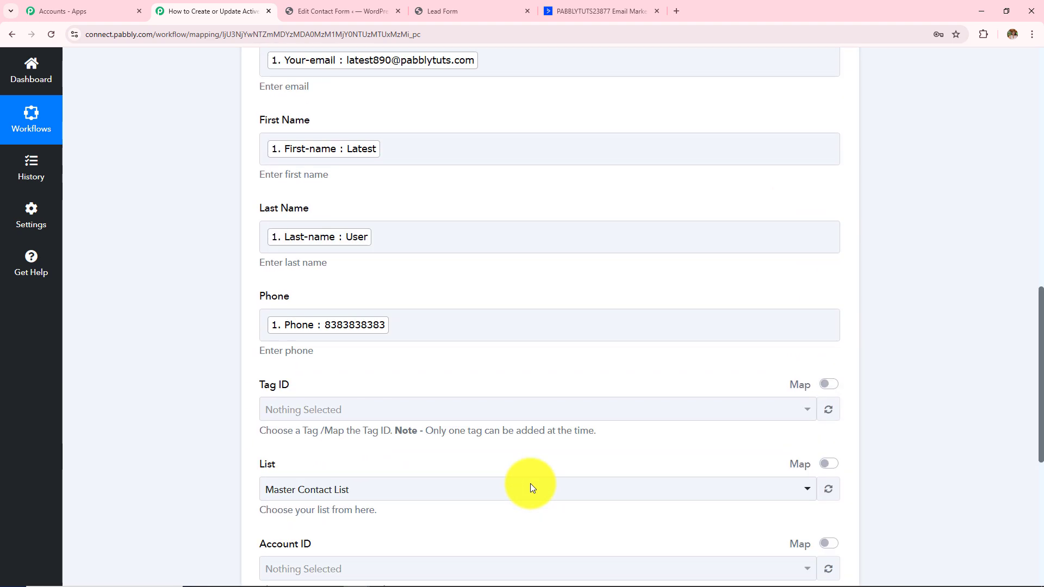
pyautogui.scroll(-4, 503, 359)
pyautogui.scroll(-5, 503, 363)
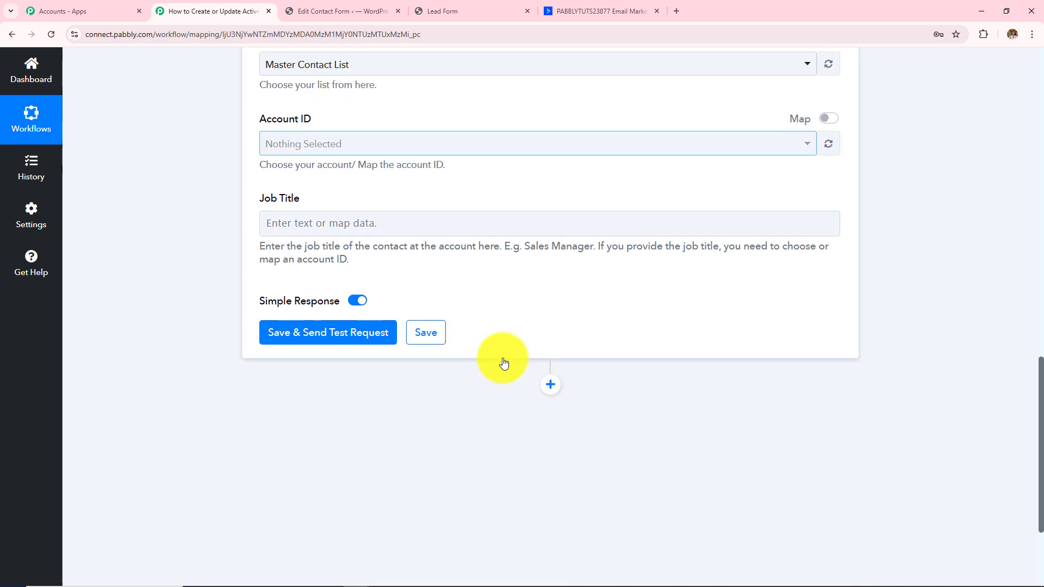
# - Save and send a test request, checking the returned contact email, first name and last name
pyautogui.click(295, 340)
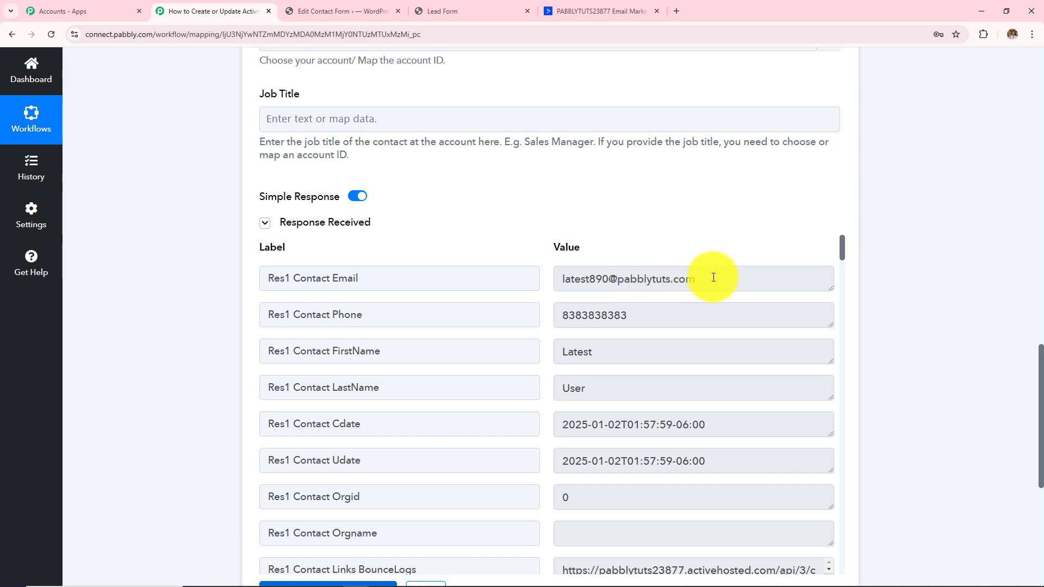
pyautogui.moveTo(713, 278); pyautogui.dragTo(480, 279)
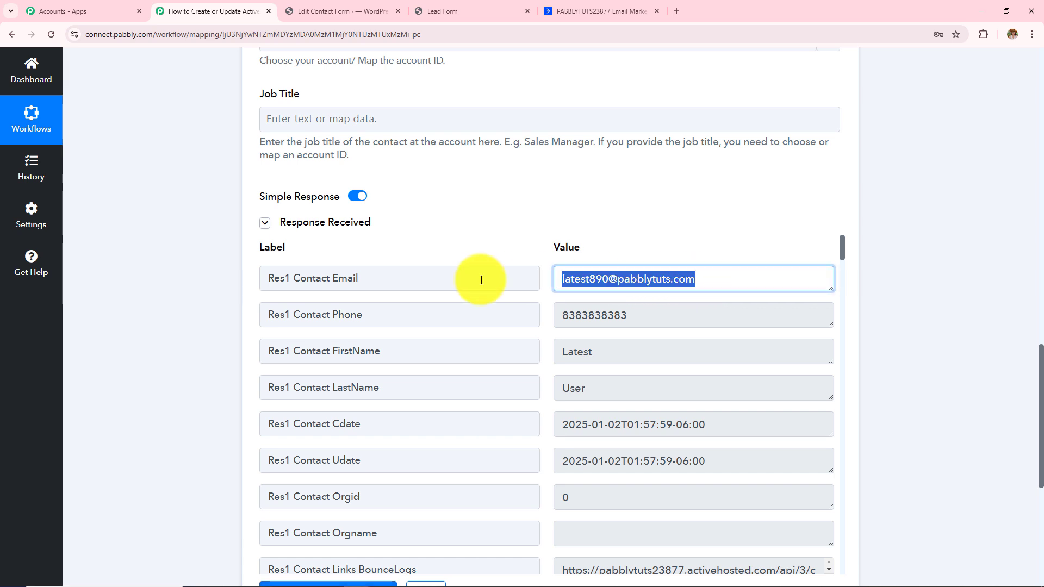
pyautogui.doubleClick(606, 354)
pyautogui.doubleClick(612, 390)
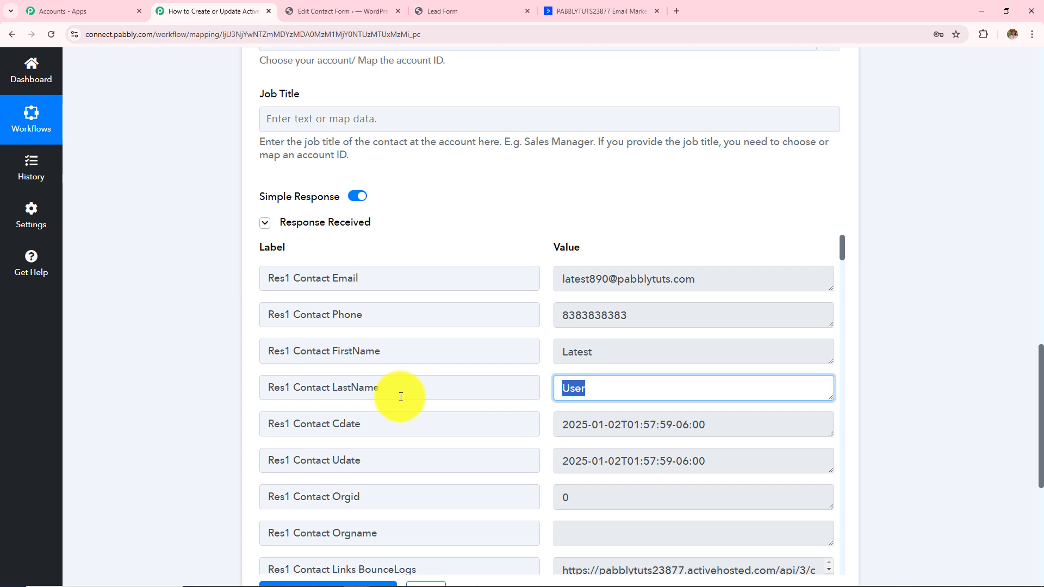
# - Open the new contact in ActiveCampaign's contacts list to verify its email and phone
pyautogui.click(570, 11)
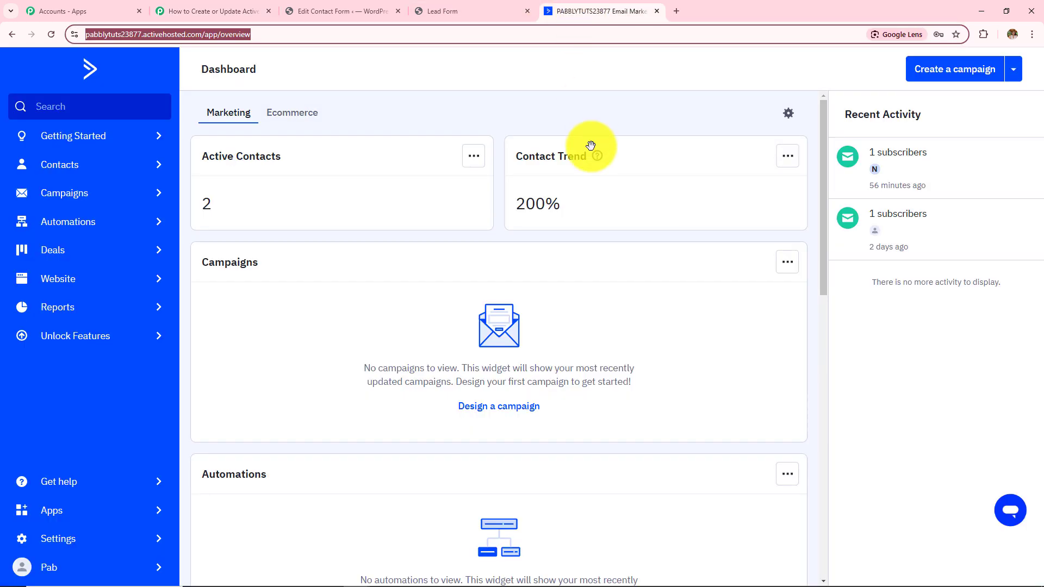
pyautogui.click(590, 120)
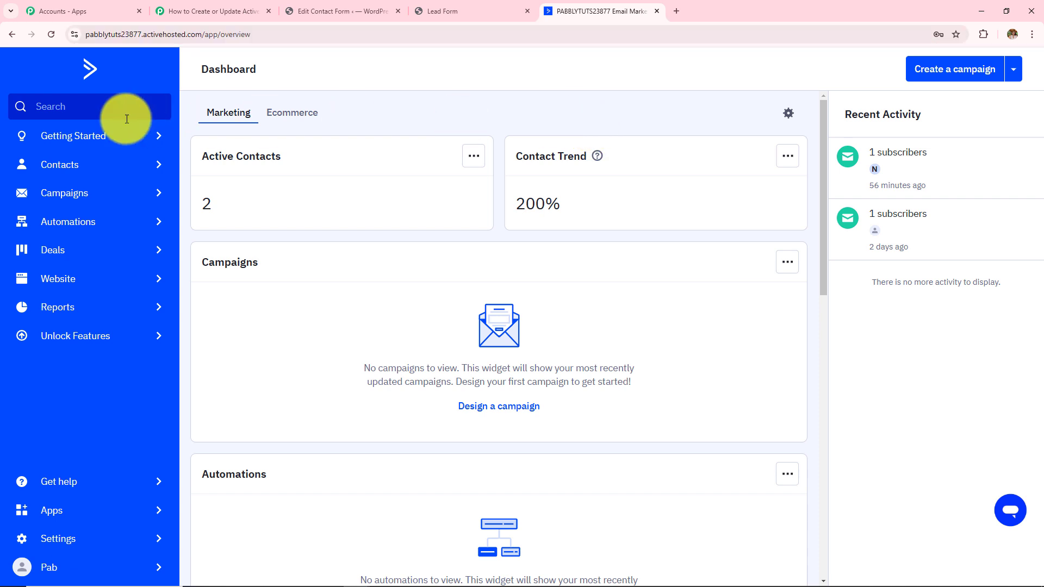
pyautogui.click(60, 168)
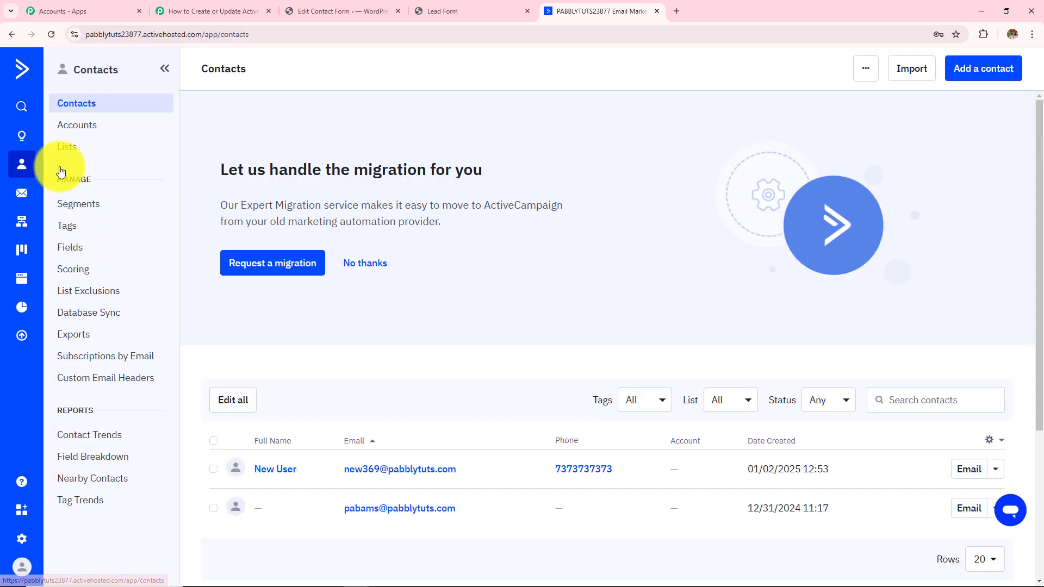
pyautogui.scroll(-2, 485, 274)
pyautogui.scroll(-2, 486, 272)
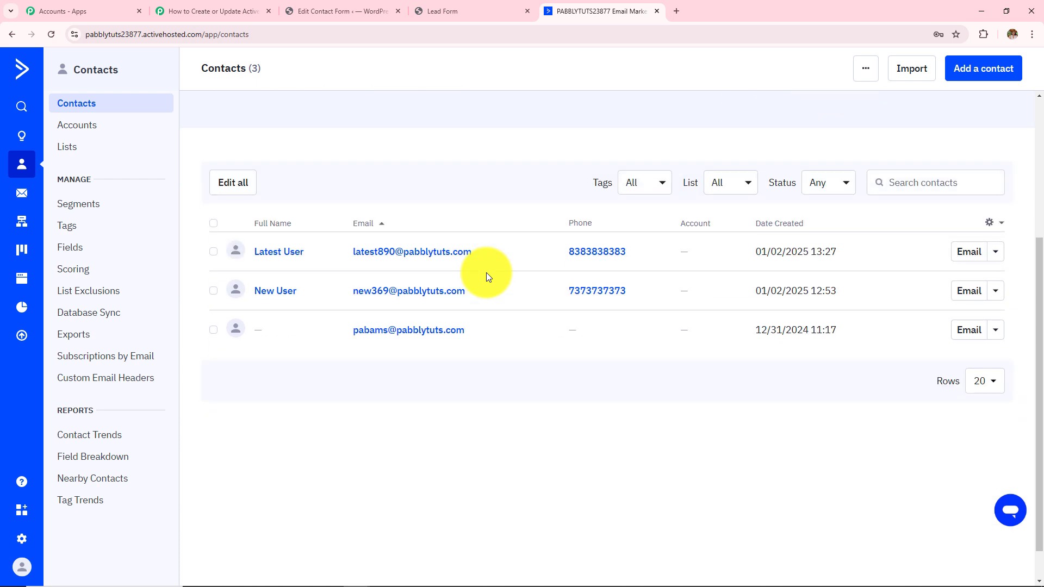
pyautogui.click(279, 252)
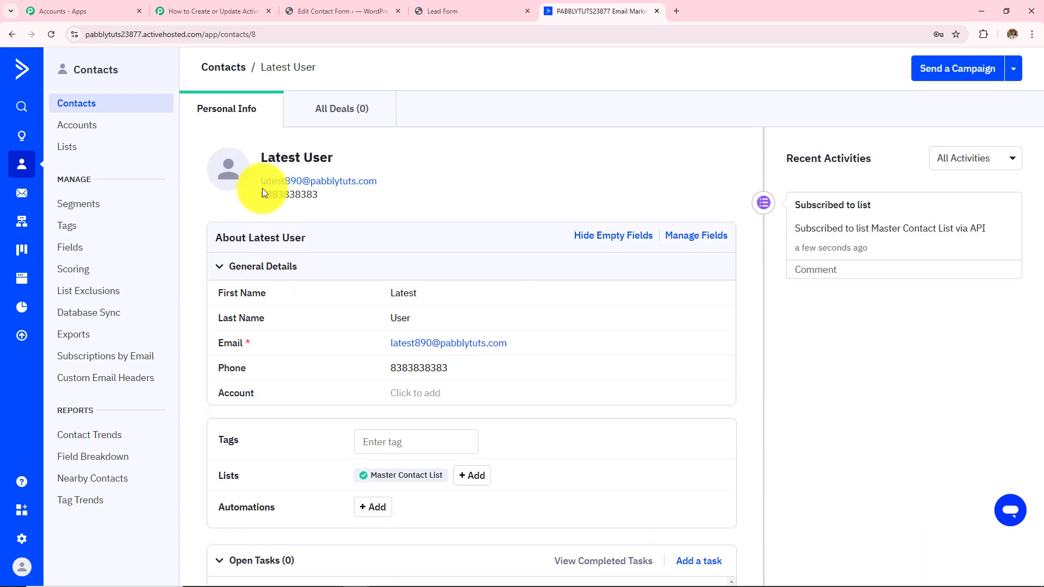
pyautogui.tripleClick(352, 193)
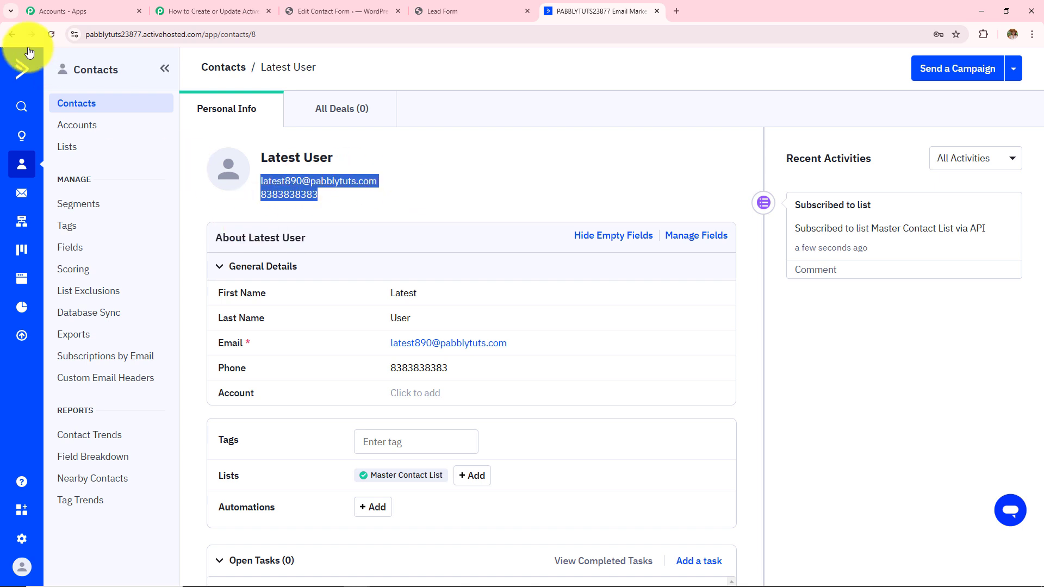
pyautogui.click(12, 34)
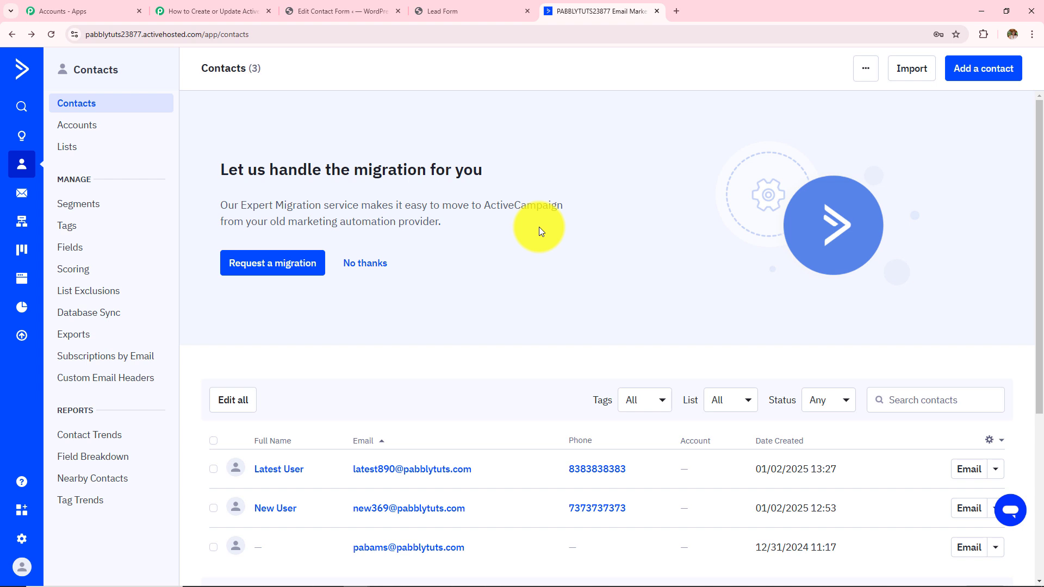
pyautogui.click(431, 11)
# - Reload the Lead Form and fill in first name 'Admin', a test phone number and an email address
pyautogui.click(49, 38)
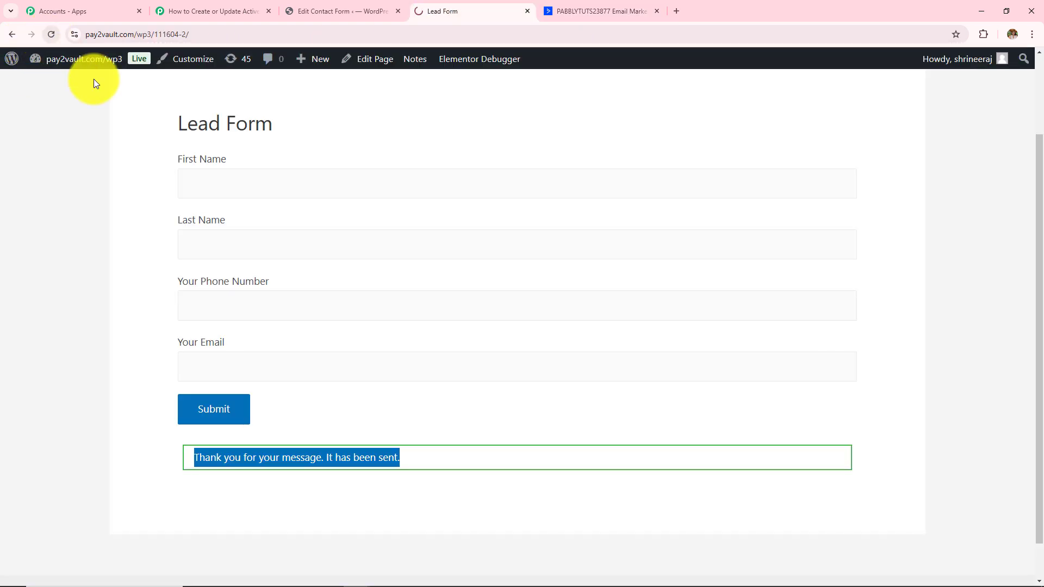
pyautogui.click(389, 184)
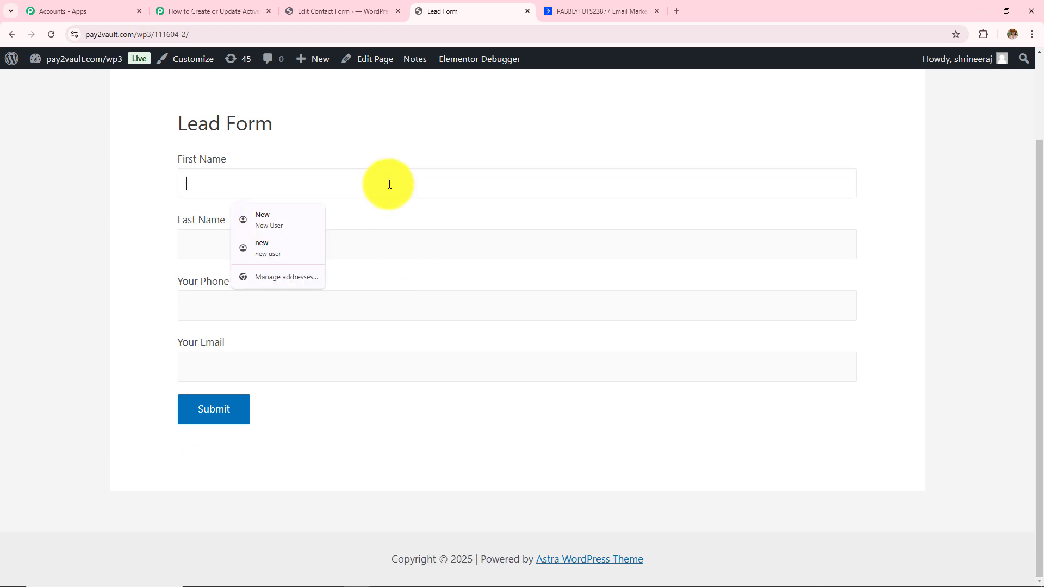
pyautogui.write('Admin')
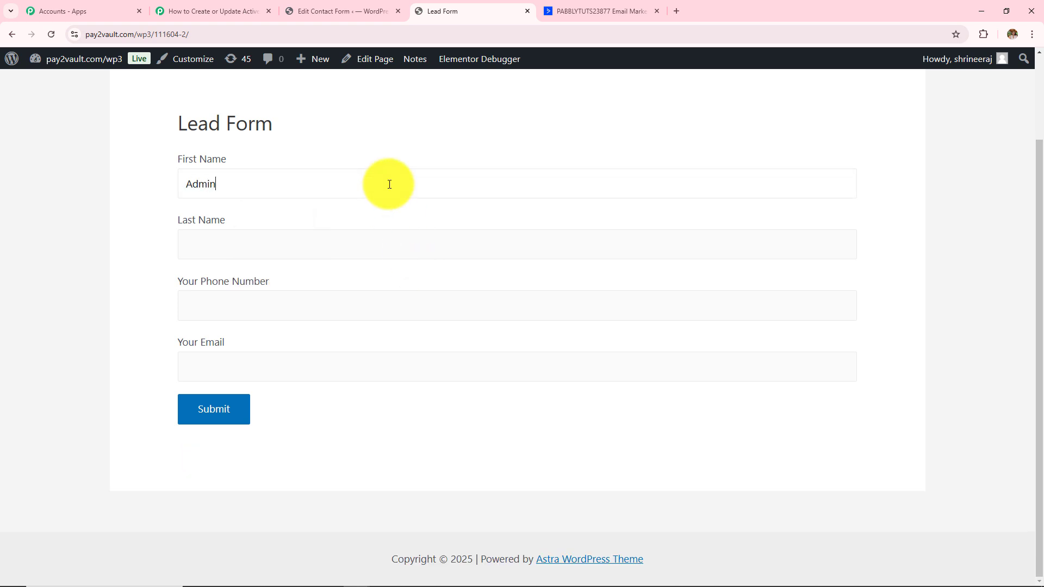
pyautogui.click(389, 245)
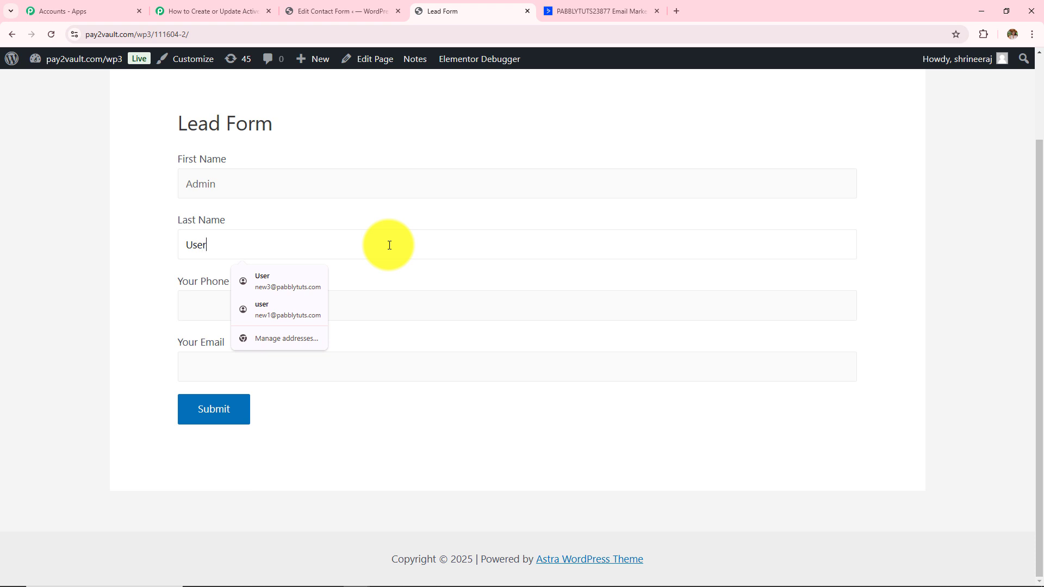
pyautogui.click(401, 294)
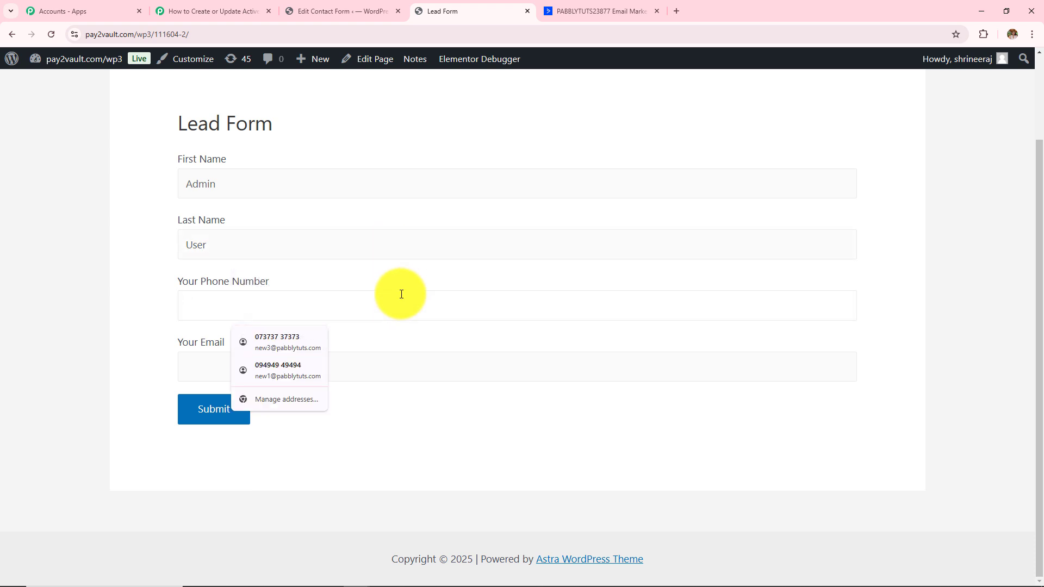
pyautogui.write('6464646464')
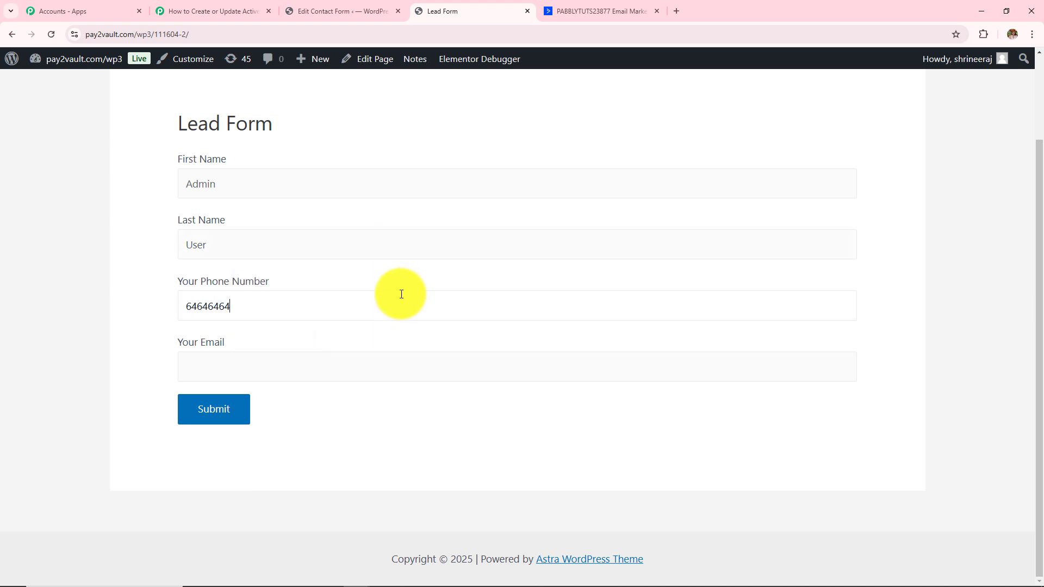
pyautogui.click(408, 369)
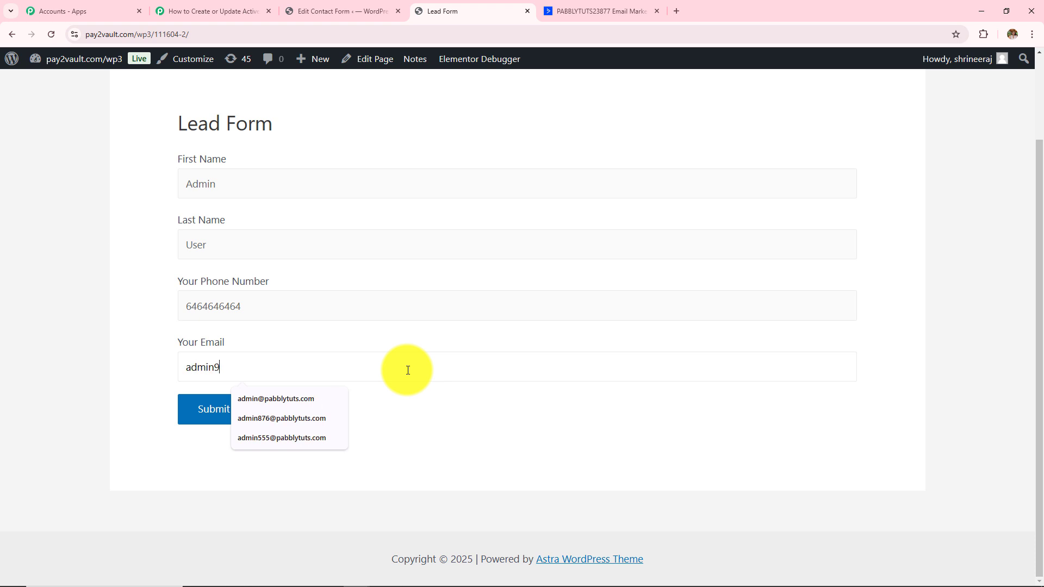
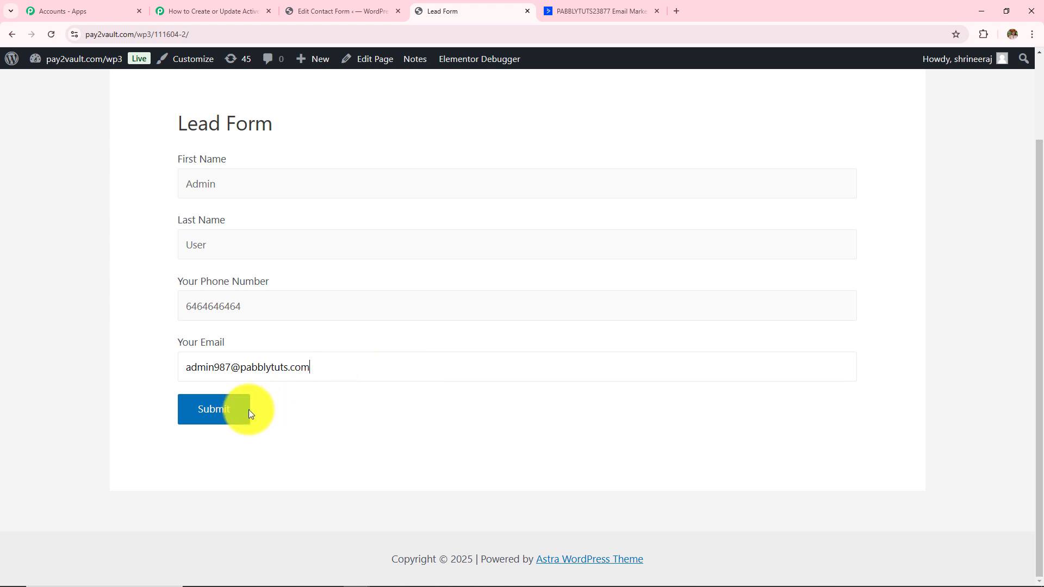
# - Submit the form and confirm the message-sent notice appears
pyautogui.click(235, 418)
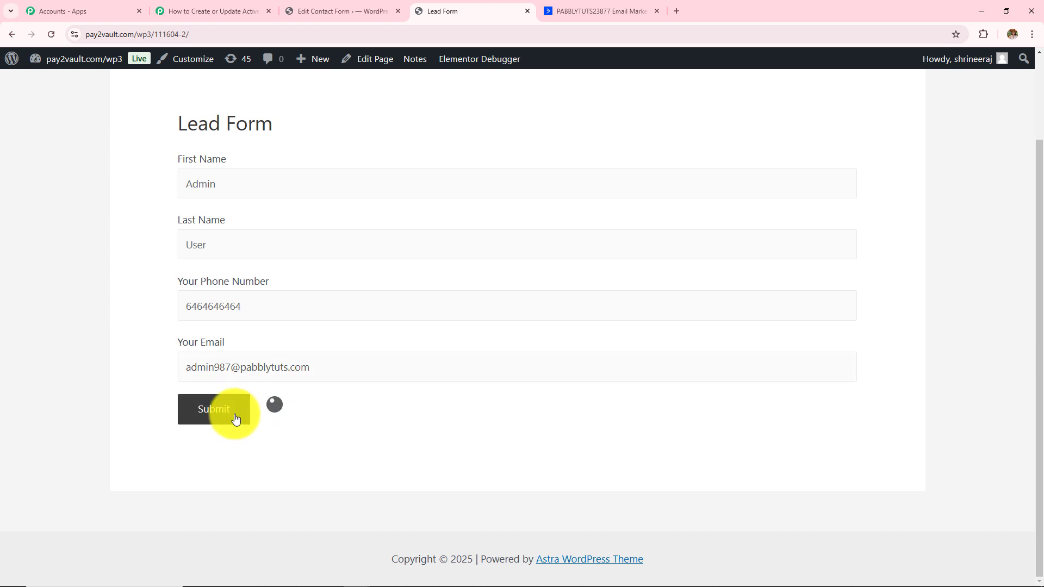
pyautogui.moveTo(190, 456); pyautogui.dragTo(411, 463)
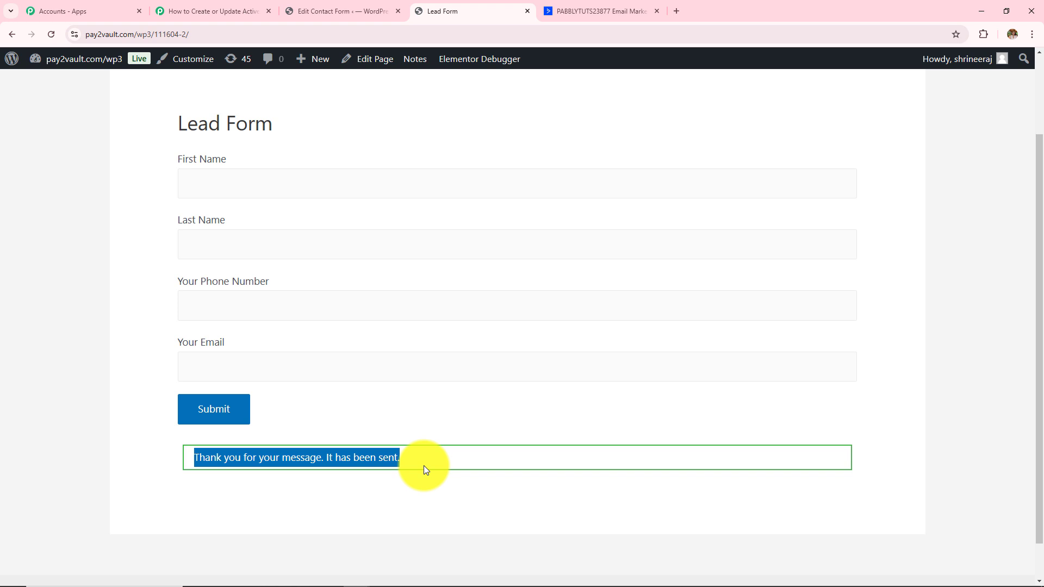
pyautogui.click(629, 9)
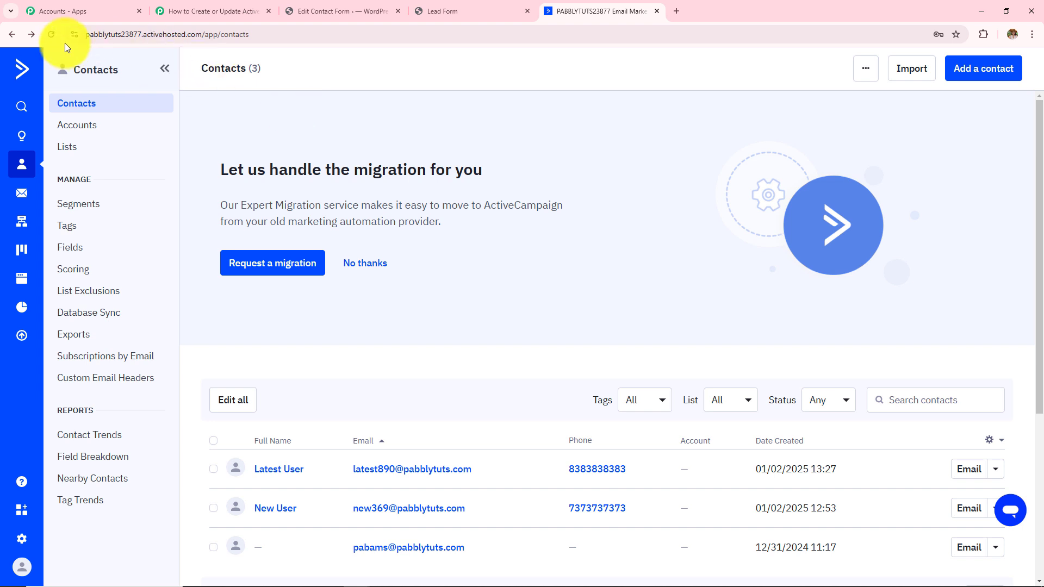
# - Refresh ActiveCampaign Contacts to confirm the new test lead among 4 contacts, then return to Pabbly
pyautogui.click(51, 35)
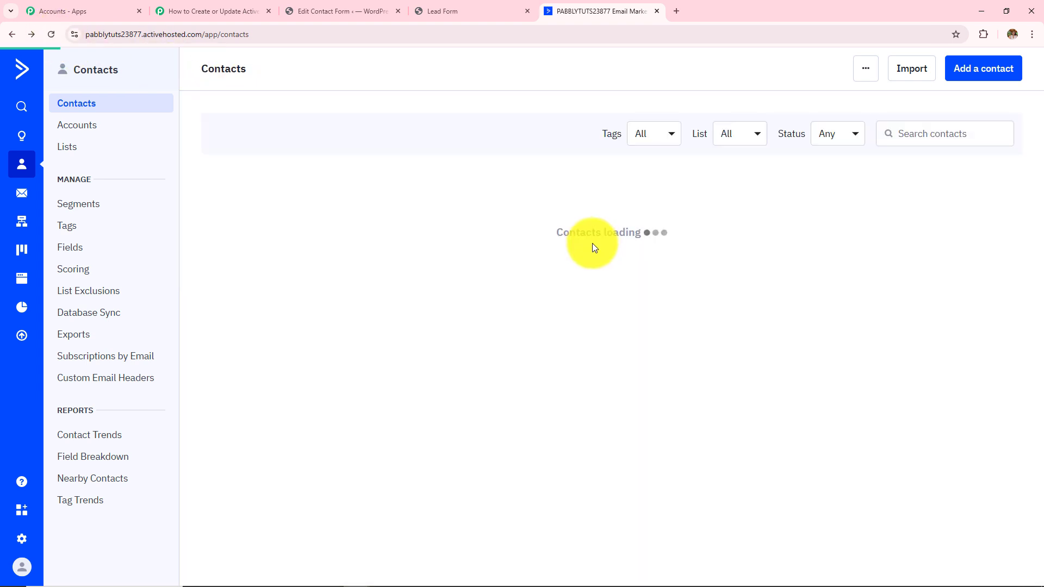
pyautogui.scroll(-2, 592, 248)
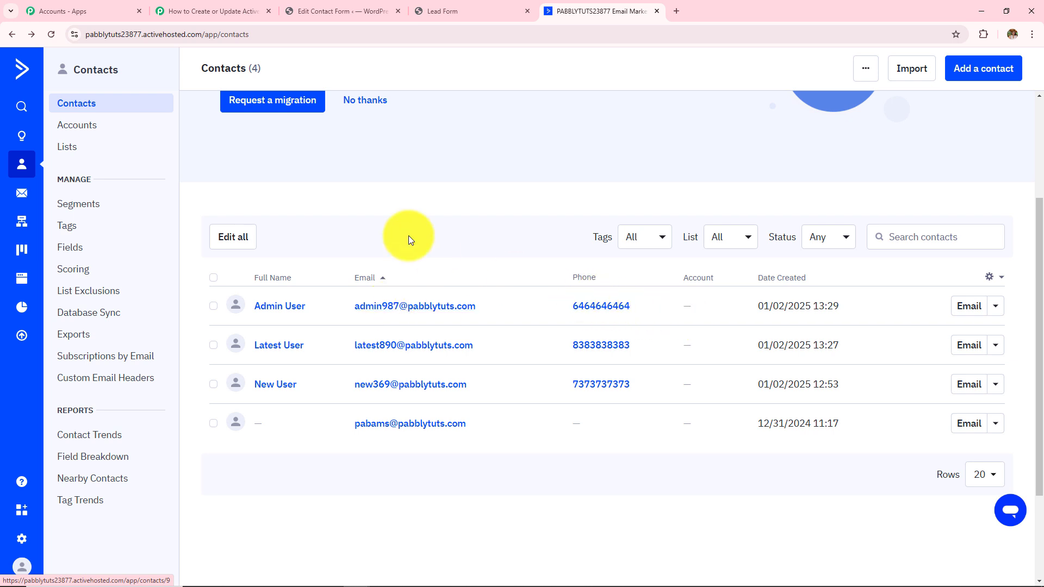
pyautogui.click(231, 5)
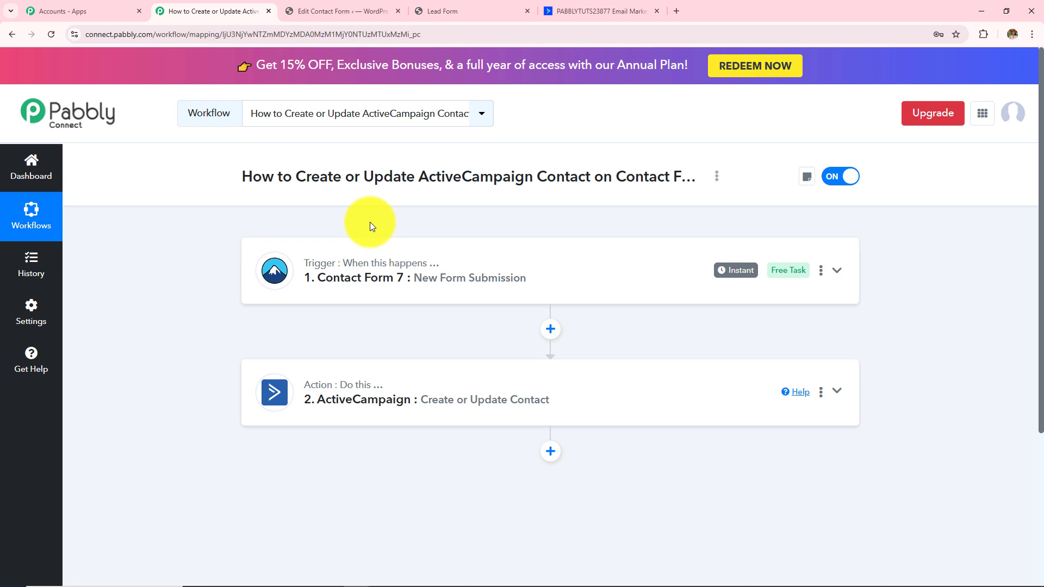
pyautogui.click(392, 286)
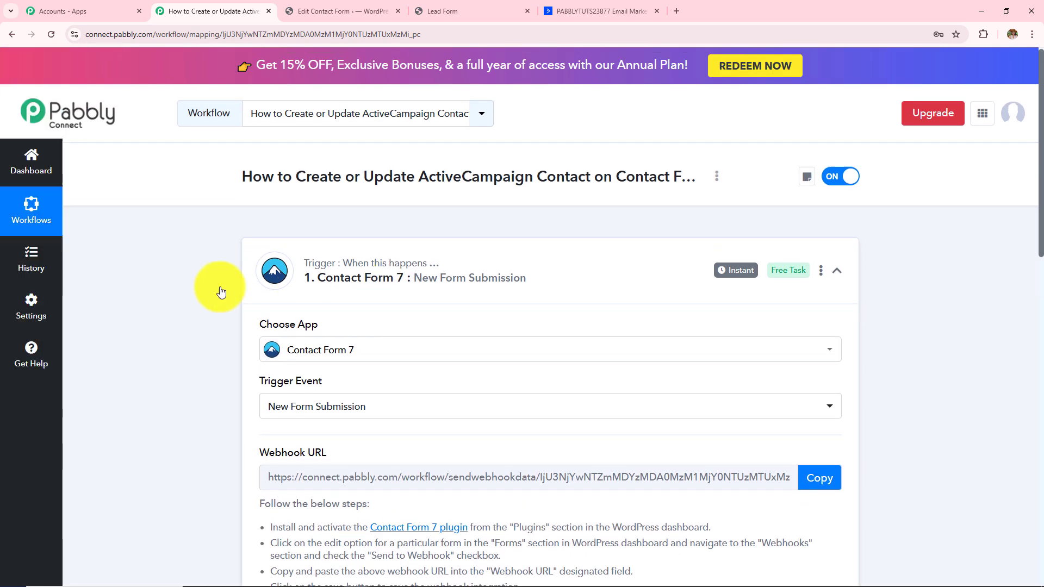
pyautogui.scroll(-3, 317, 272)
pyautogui.scroll(-5, 488, 354)
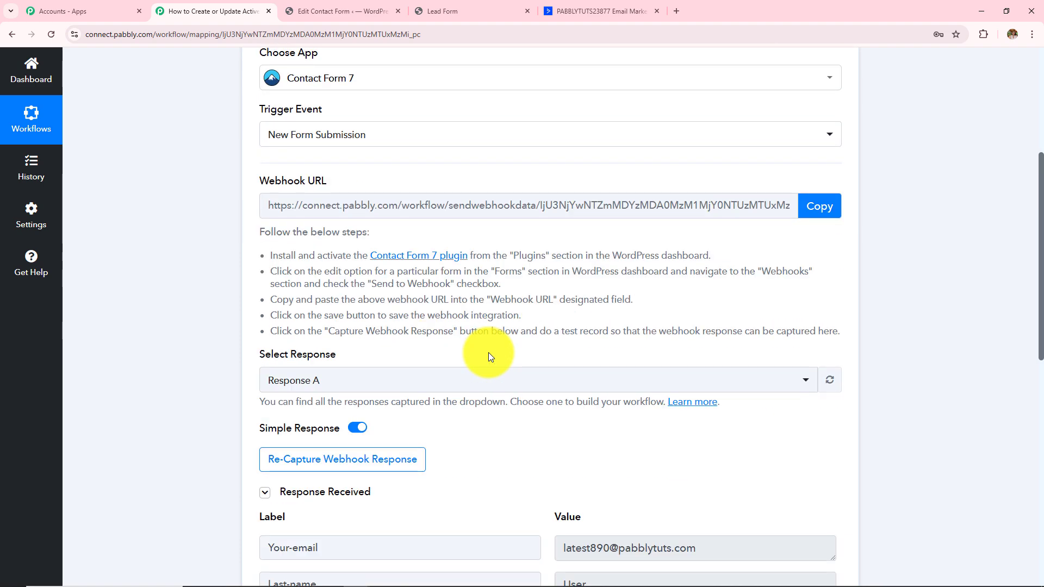
pyautogui.scroll(-4, 744, 402)
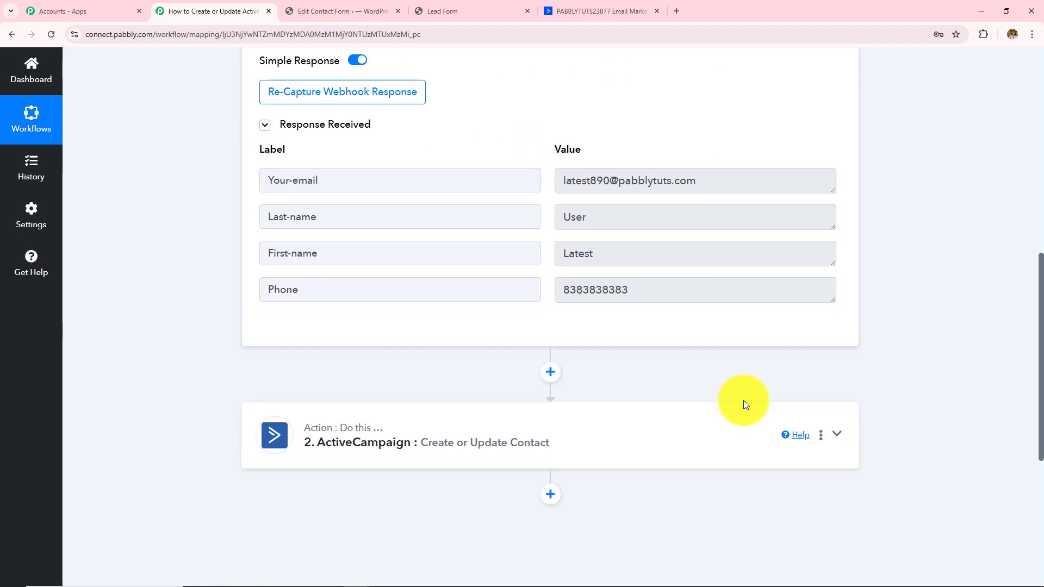
pyautogui.scroll(-2, 743, 407)
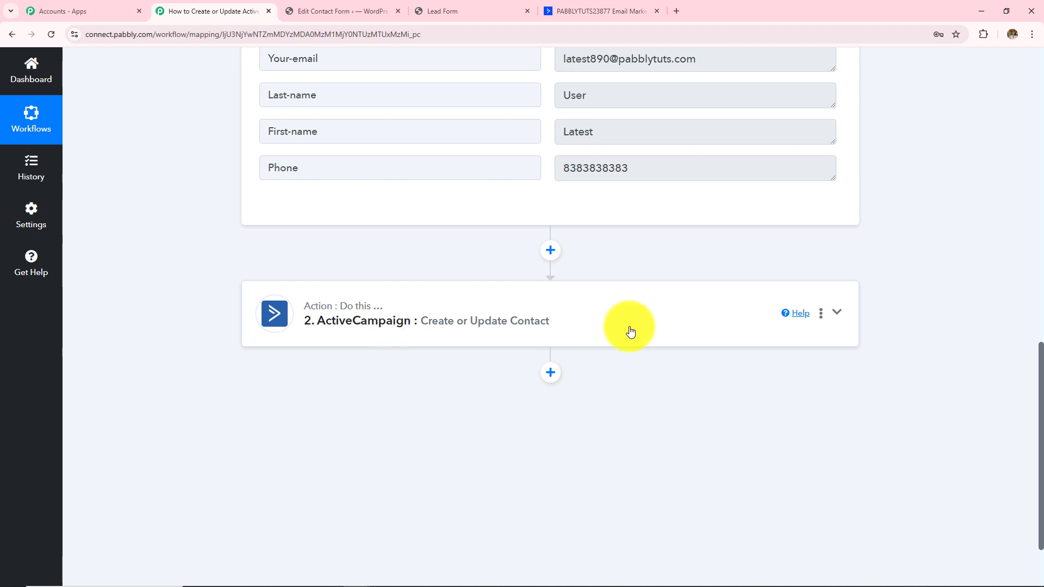
pyautogui.click(568, 330)
pyautogui.scroll(-4, 567, 330)
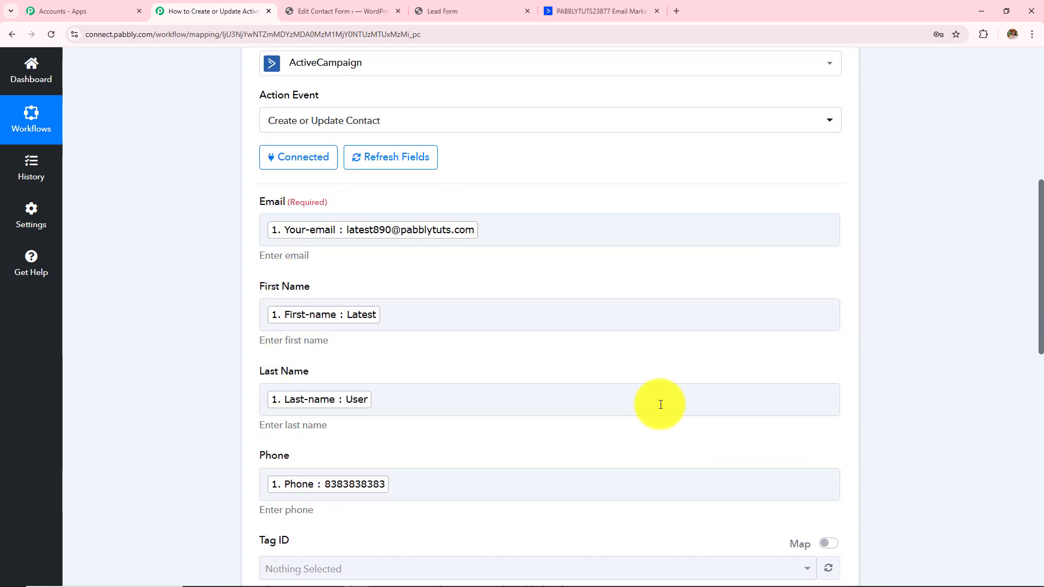
pyautogui.scroll(-10, 641, 379)
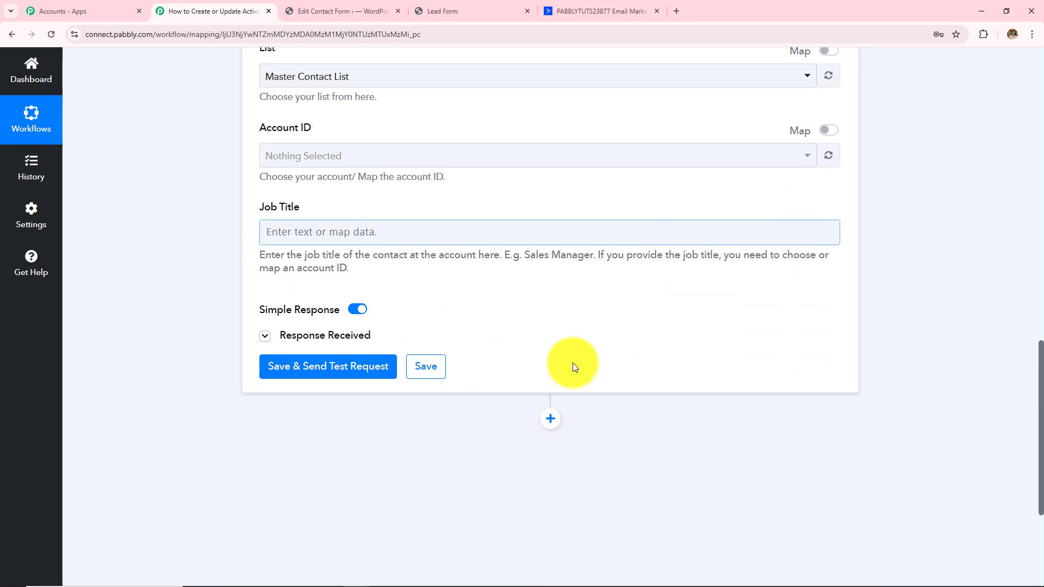
pyautogui.click(272, 307)
pyautogui.scroll(-2, 761, 287)
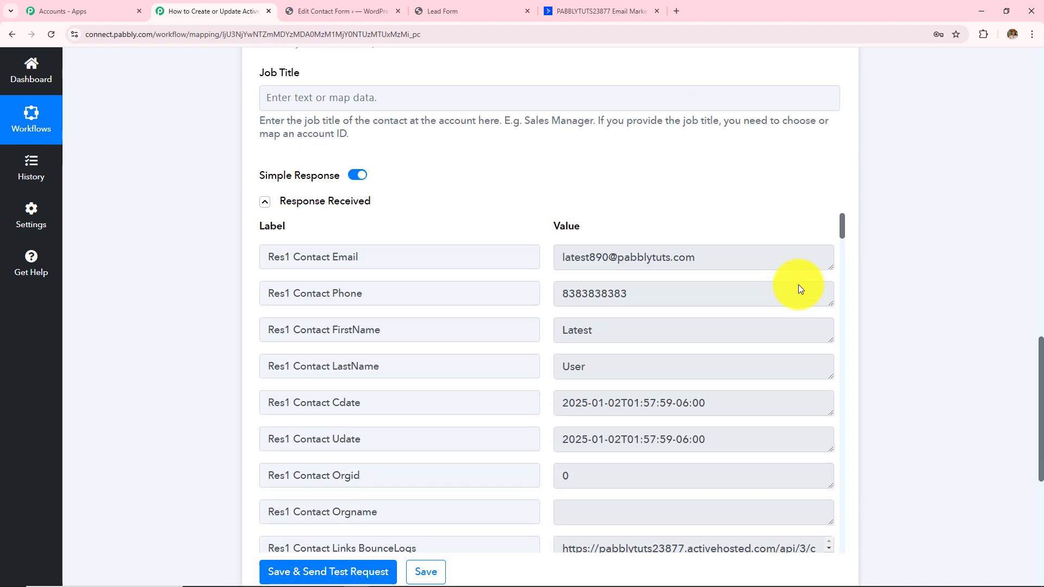
pyautogui.click(582, 10)
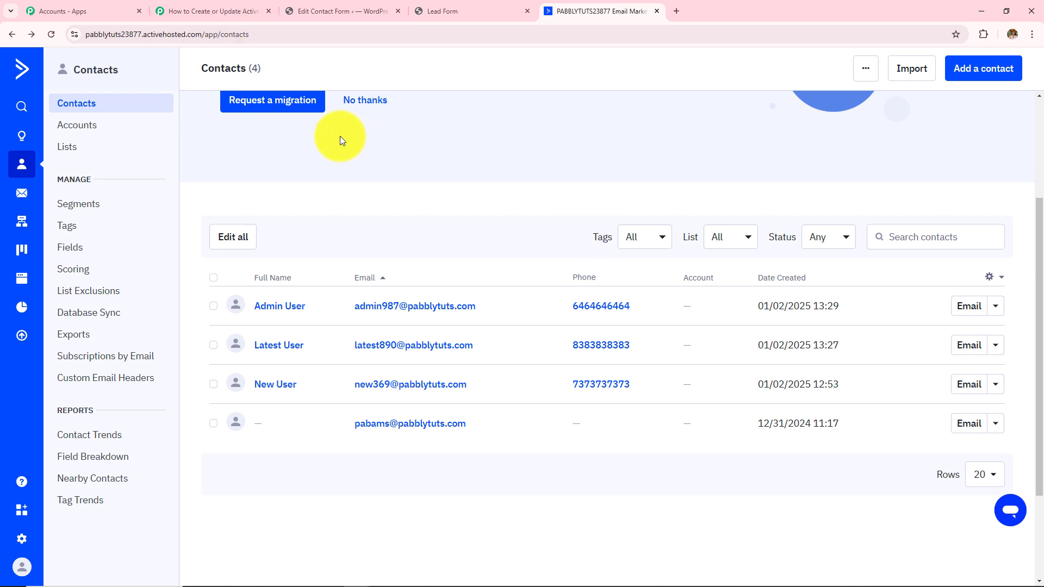
pyautogui.click(242, 11)
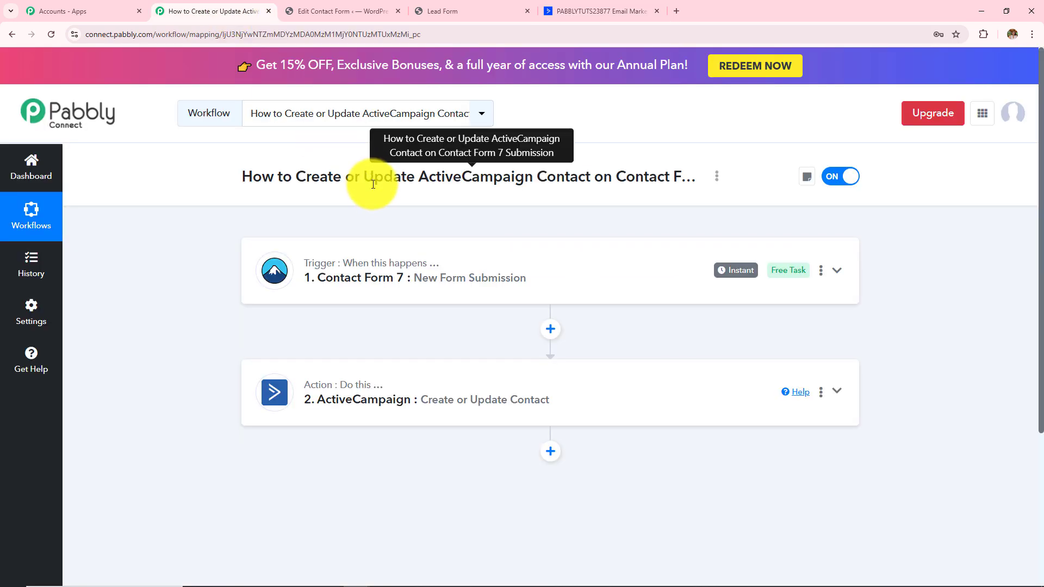